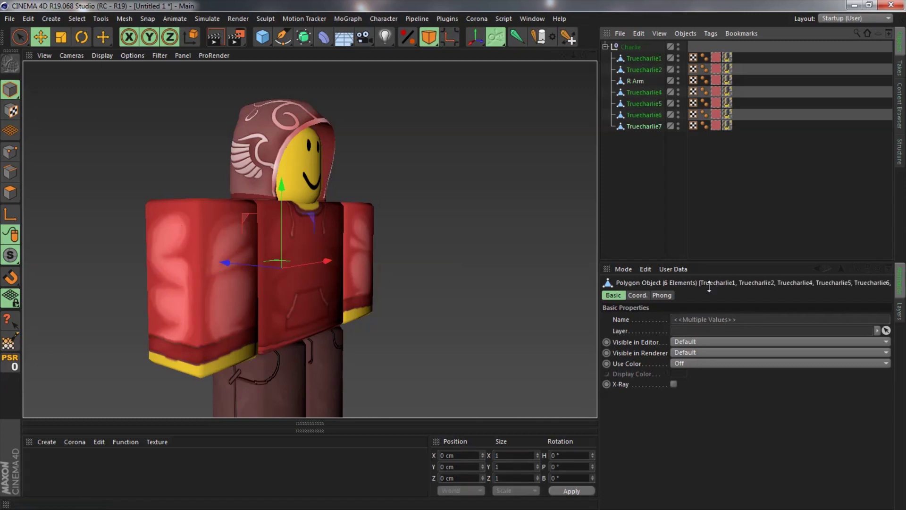
Switch off Visible in Editor for the six selected body parts, leaving only R Arm displayed
click(699, 341)
click(699, 342)
click(477, 251)
Select R Arm in polygon mode and untriangulate its mesh
click(237, 293)
alt+drag(237, 293, 341, 202)
scroll(299, 217, up, 3)
click(7, 192)
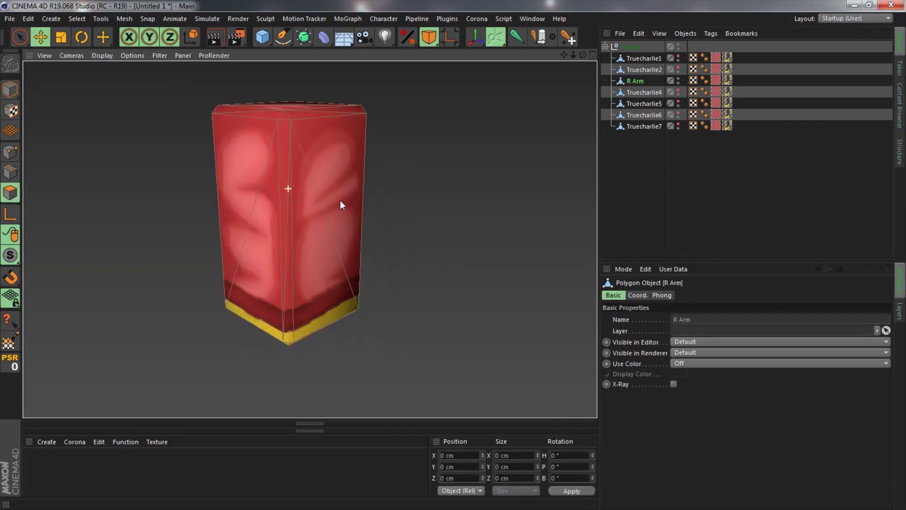
alt+drag(307, 175, 312, 193)
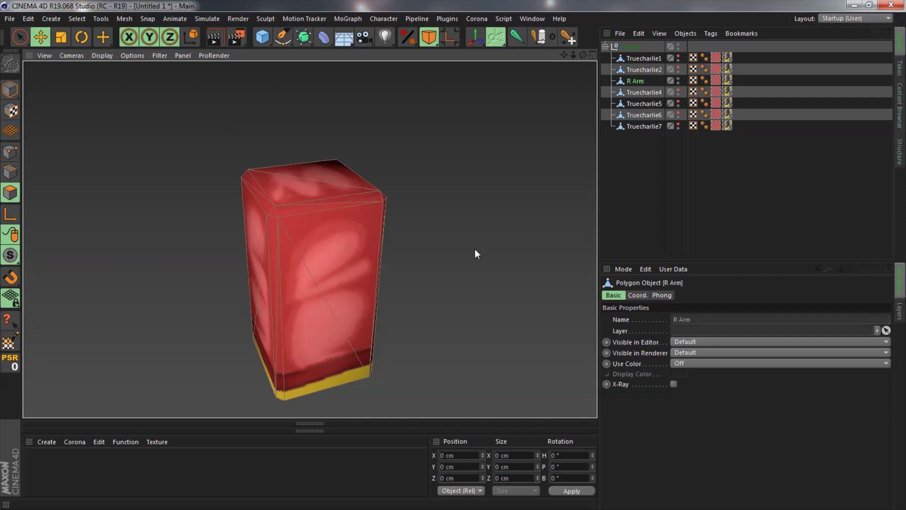
key(u)
key(u)
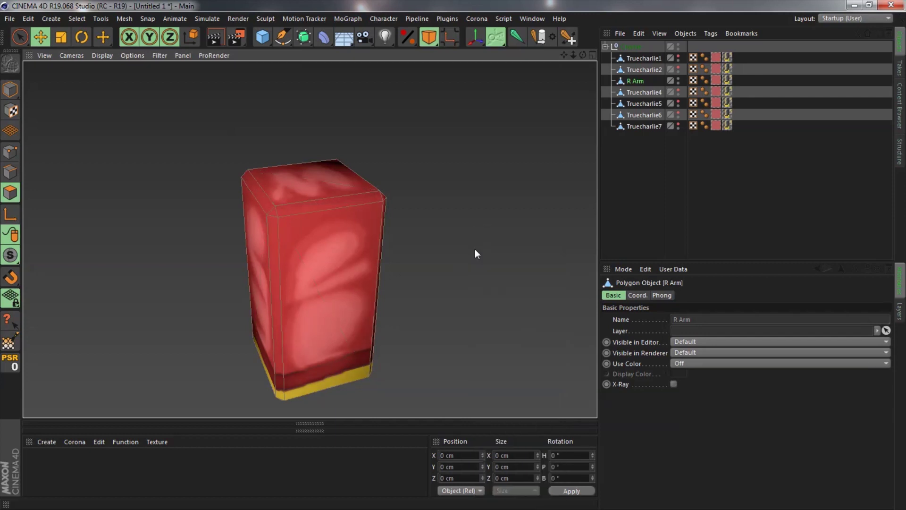
Add a Plane primitive and set its orientation to -Z so it stands upright
alt+drag(452, 309, 391, 188)
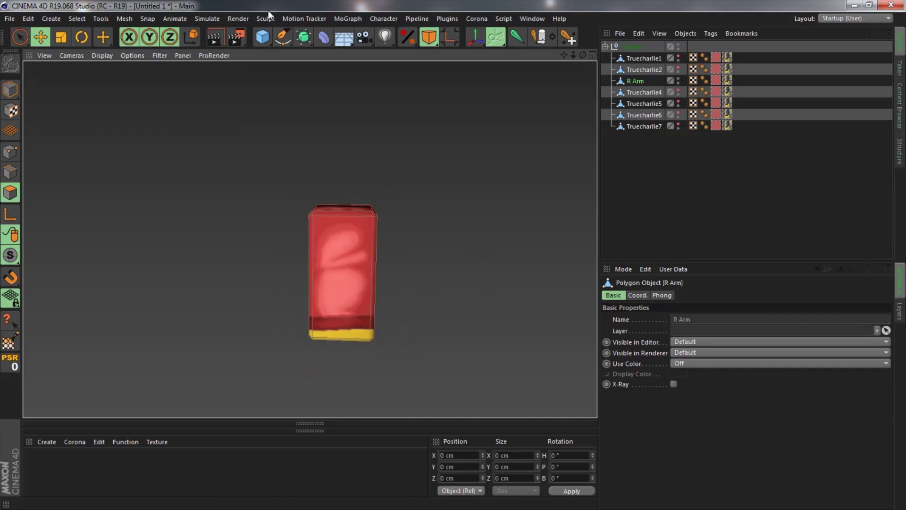
click(263, 38)
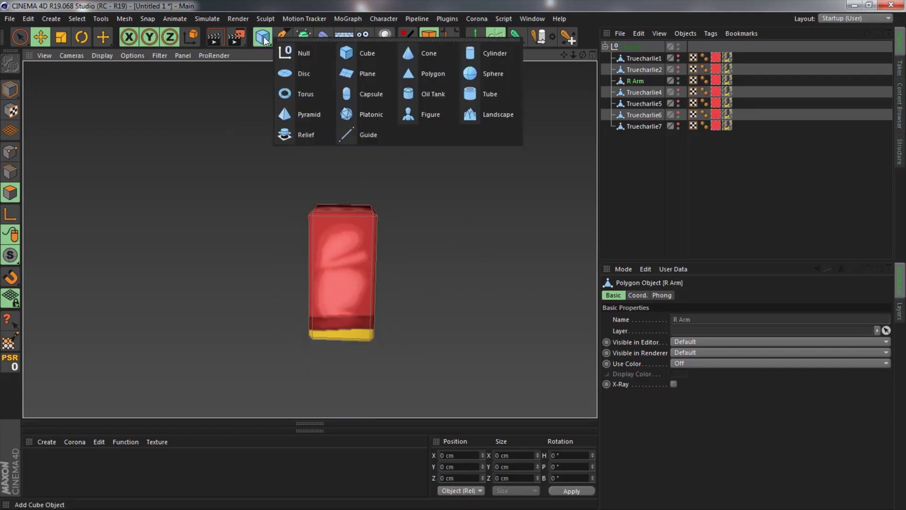
click(367, 73)
click(675, 366)
click(675, 362)
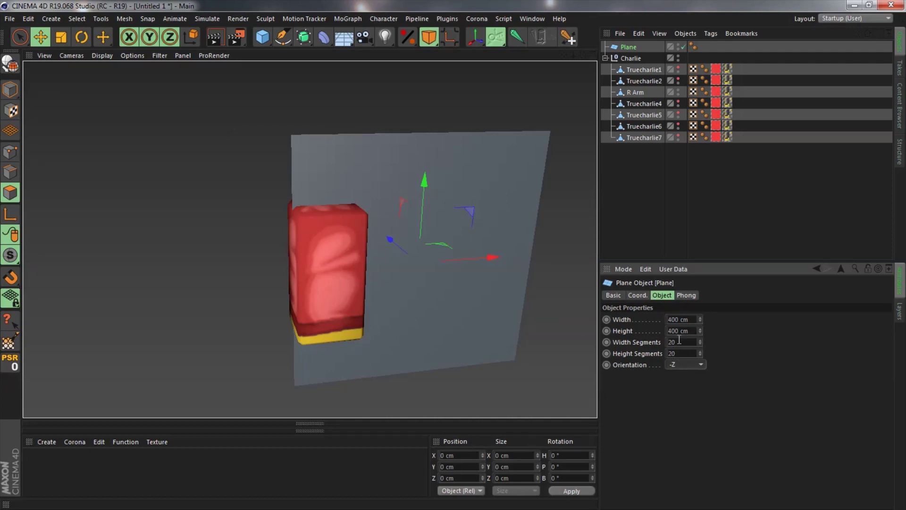
Set the plane's width to 100 cm and its height to 200 cm
click(681, 341)
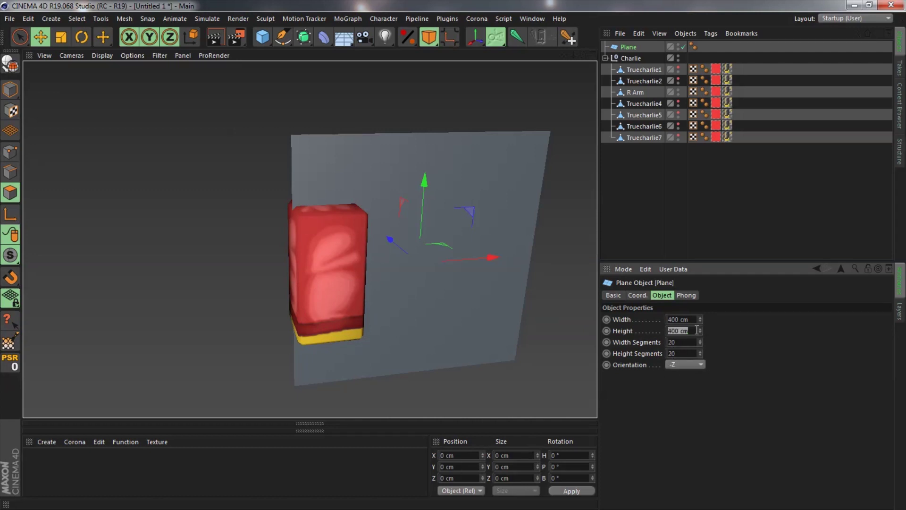
text(1)
click(686, 321)
text(100)
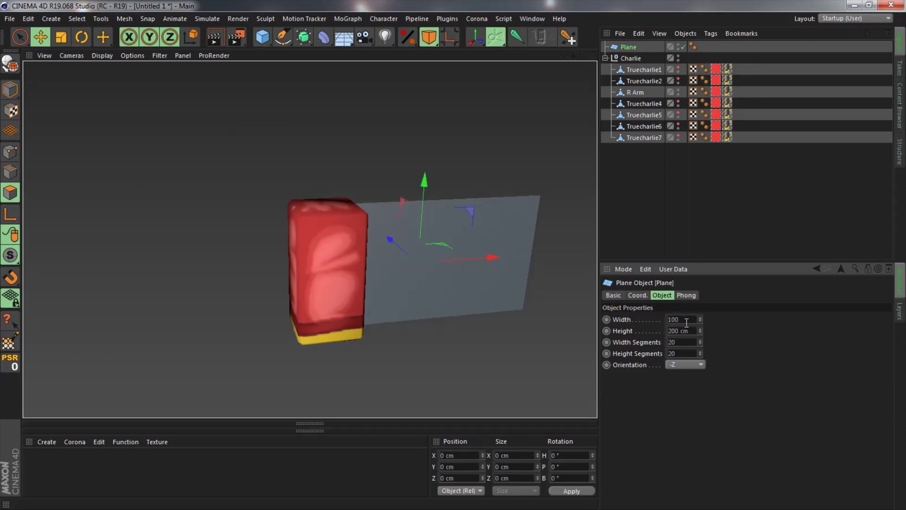
key(Return)
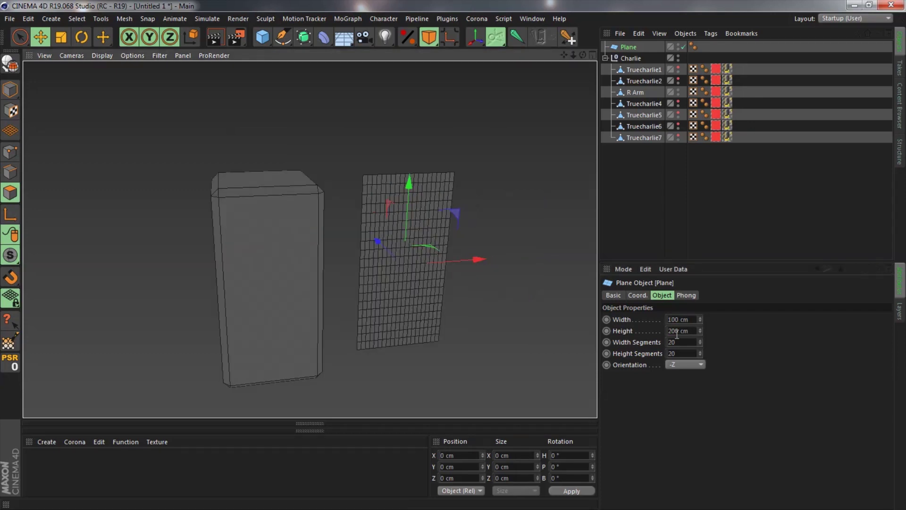
Set the plane's width segments to 1 and its height segments to 4
double_click(682, 342)
text(1)
key(Return)
click(684, 351)
text(1)
key(Return)
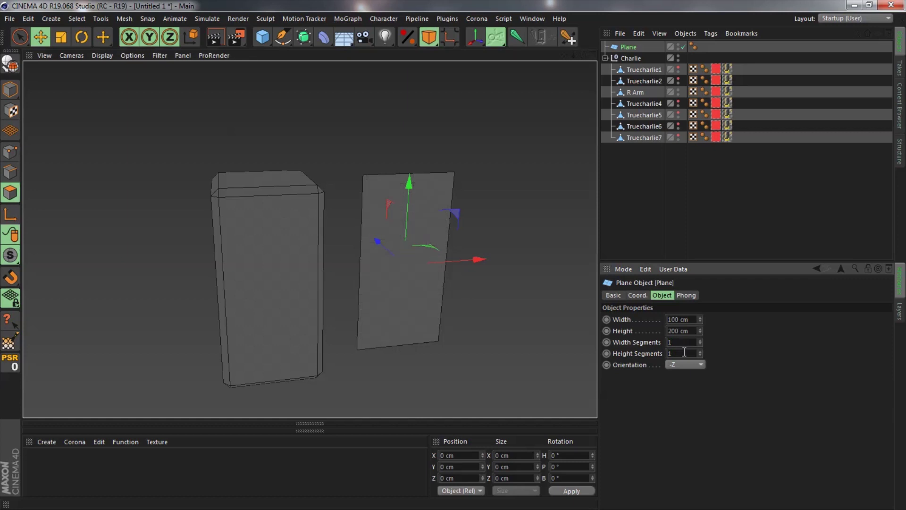
scroll(684, 351, up, 2)
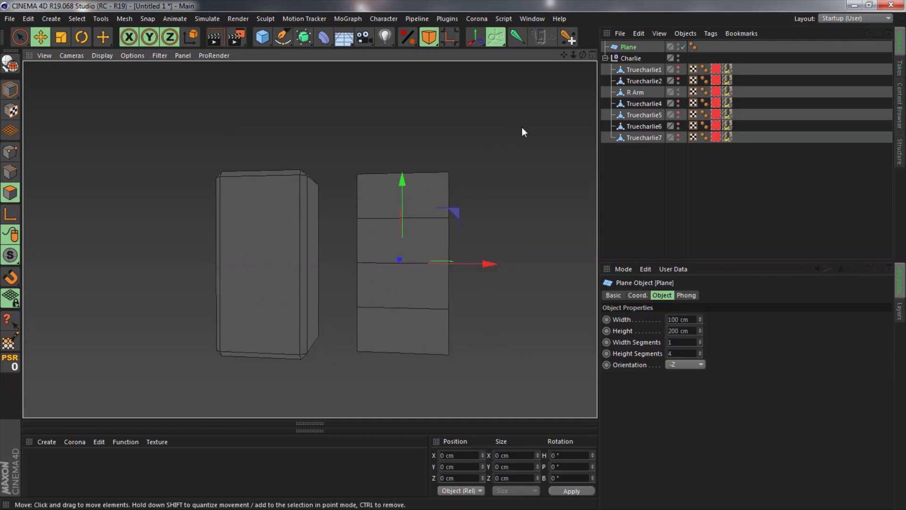
Switch to the front view and select R Arm in polygon mode
key(F4)
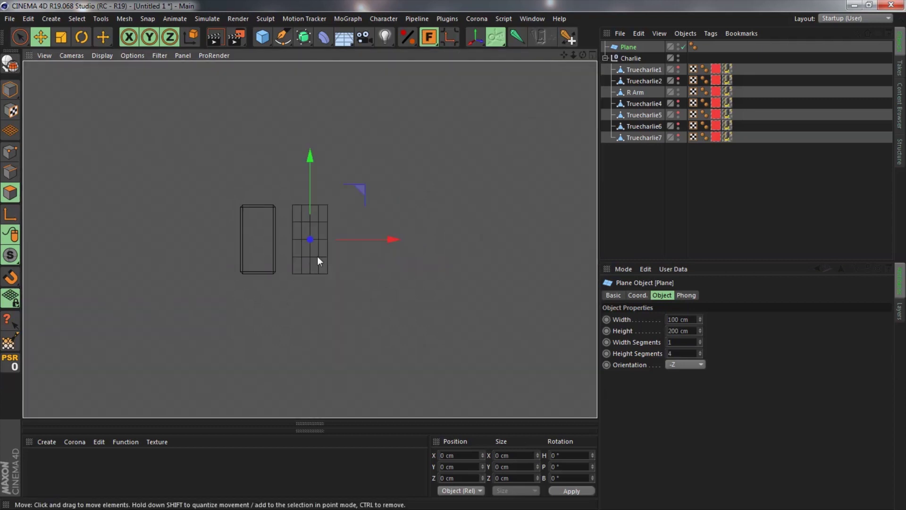
scroll(271, 237, up, 3)
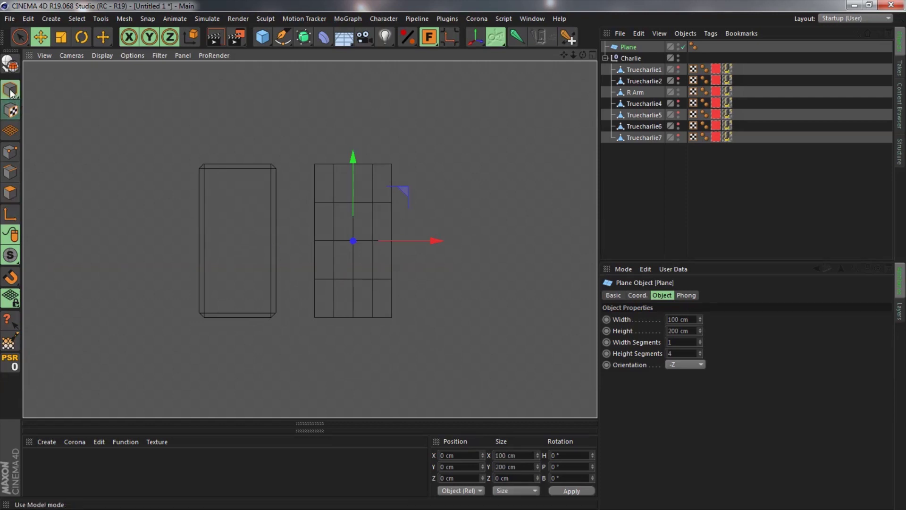
click(267, 261)
click(9, 193)
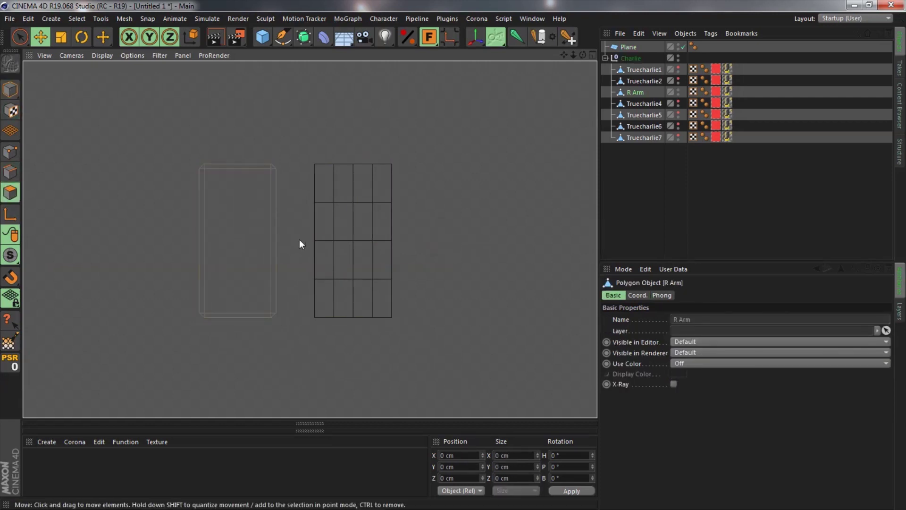
Start Line Cut on R Arm with Single Line enabled and Visible Only disabled
key(k)
key(k)
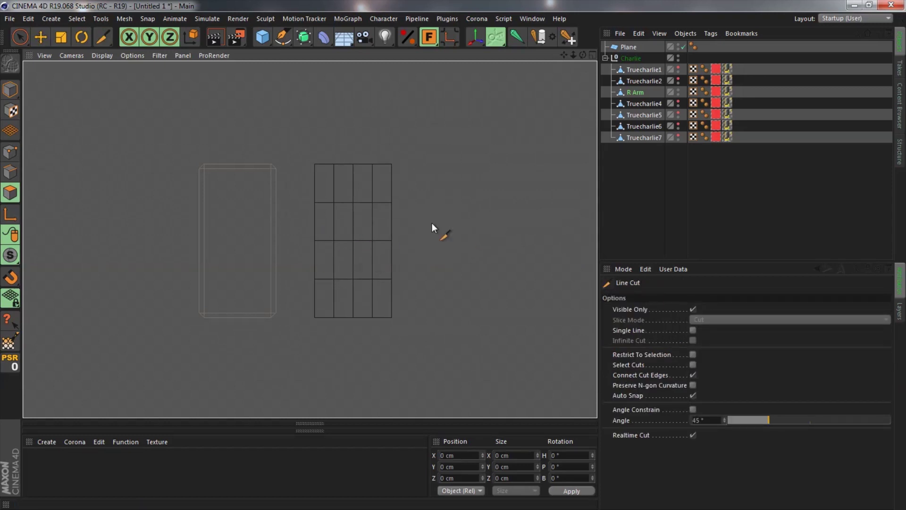
key(k)
click(694, 332)
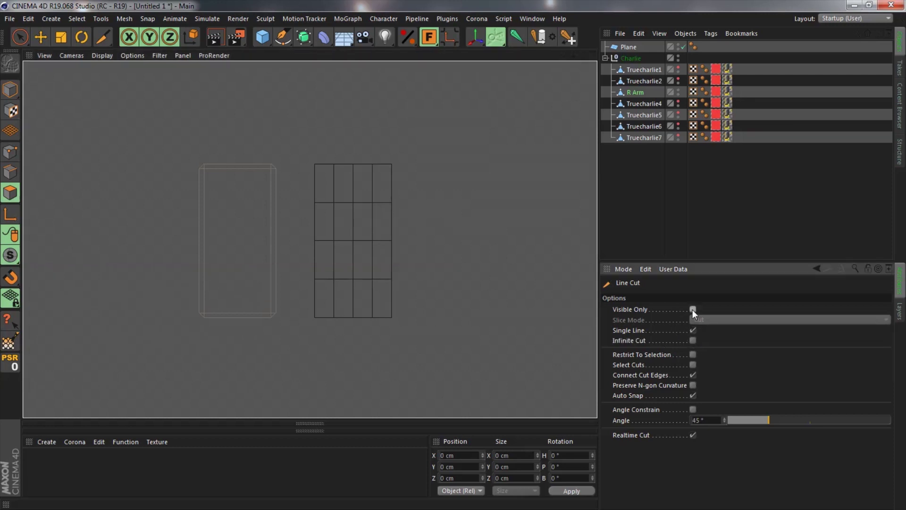
click(692, 309)
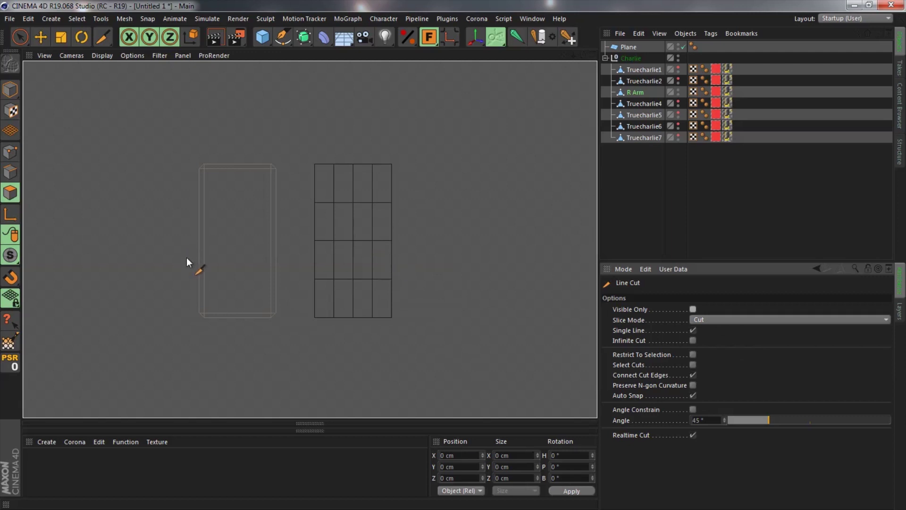
Enable tool-specific snapping and turn on Edge and Mid Point snapping in addition to Vertex
key(shift+m)
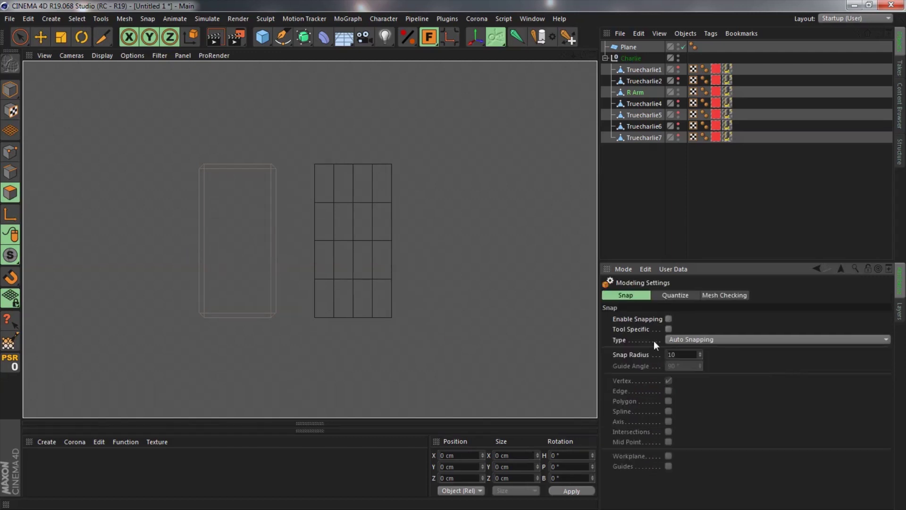
click(669, 318)
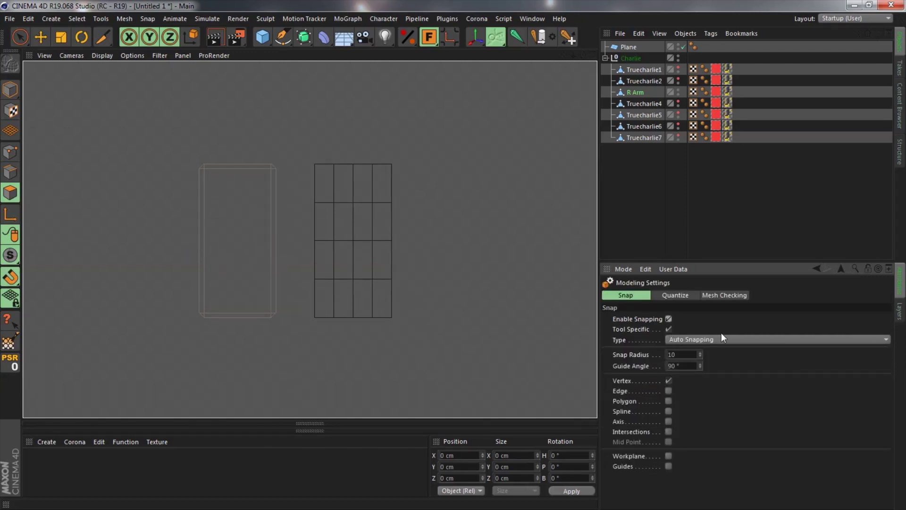
click(669, 390)
alt+middle_drag(317, 239, 410, 239)
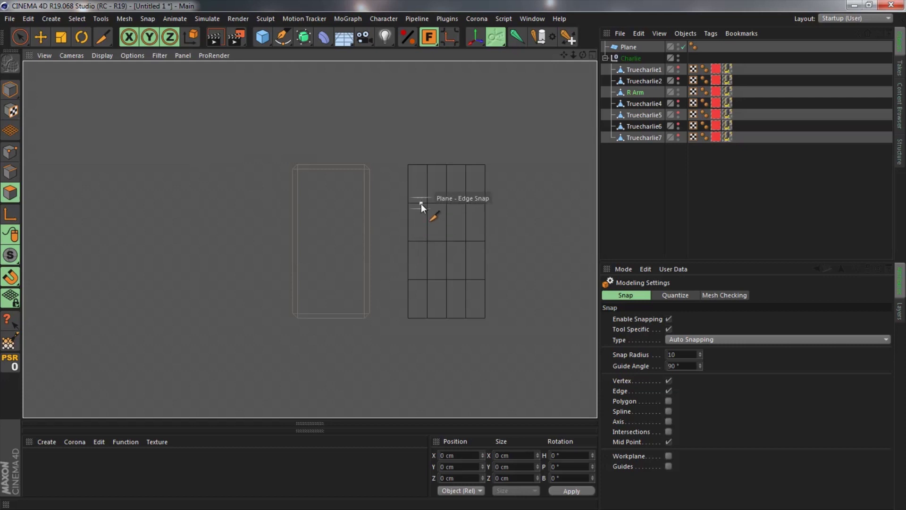
Make the plane editable and cut three horizontal lines across R Arm, snapped to the plane's inner segment edges
click(628, 47)
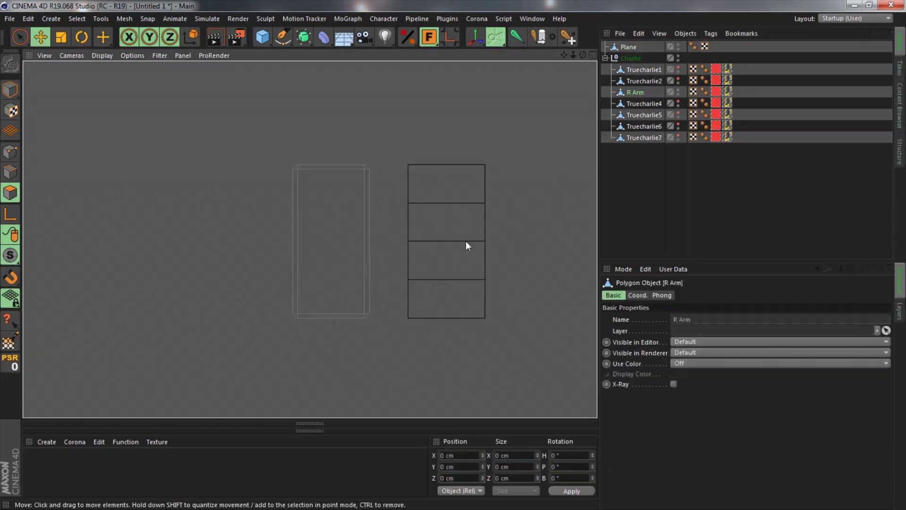
key(k)
key(k)
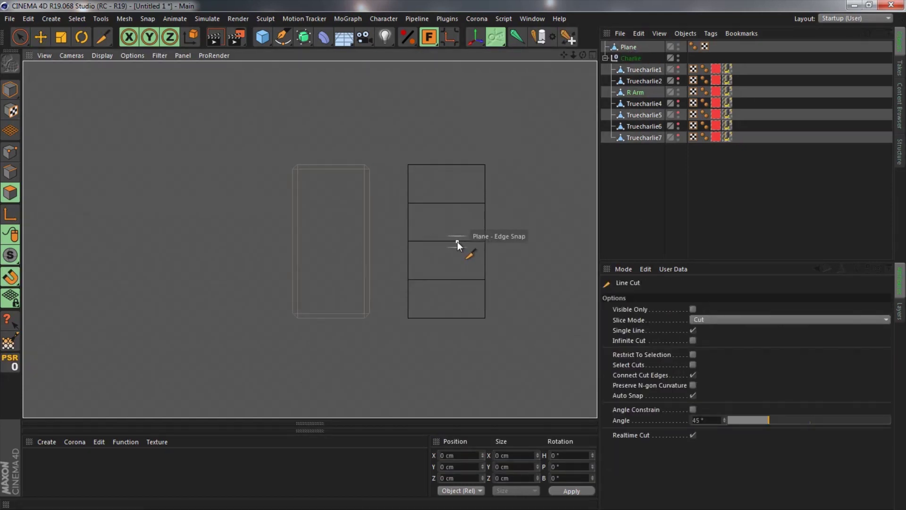
click(458, 241)
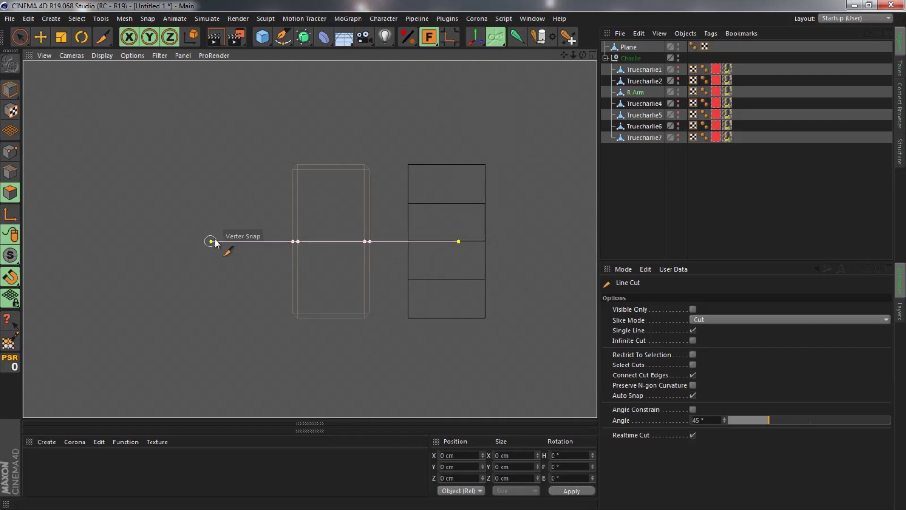
click(211, 242)
click(447, 202)
click(179, 203)
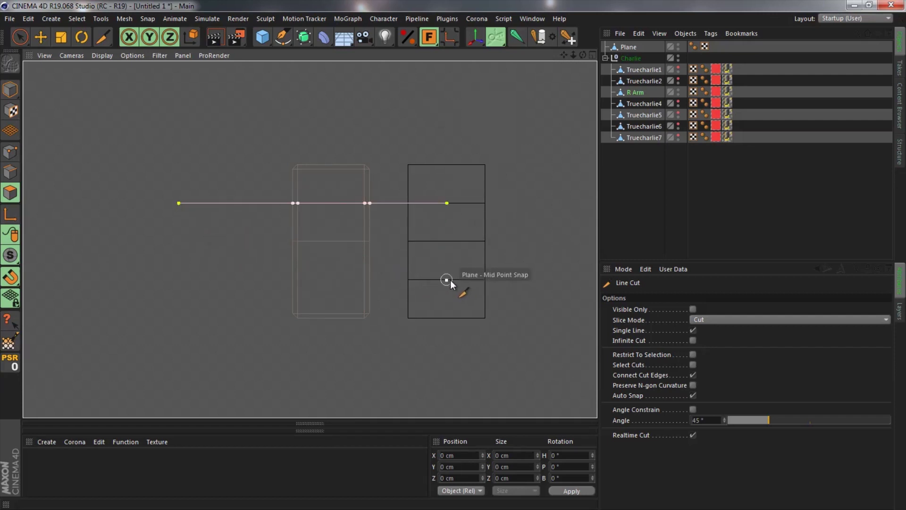
click(448, 279)
click(207, 279)
Return to the perspective view and delete the guide plane
key(F1)
alt+drag(297, 289, 401, 295)
key(e)
click(622, 49)
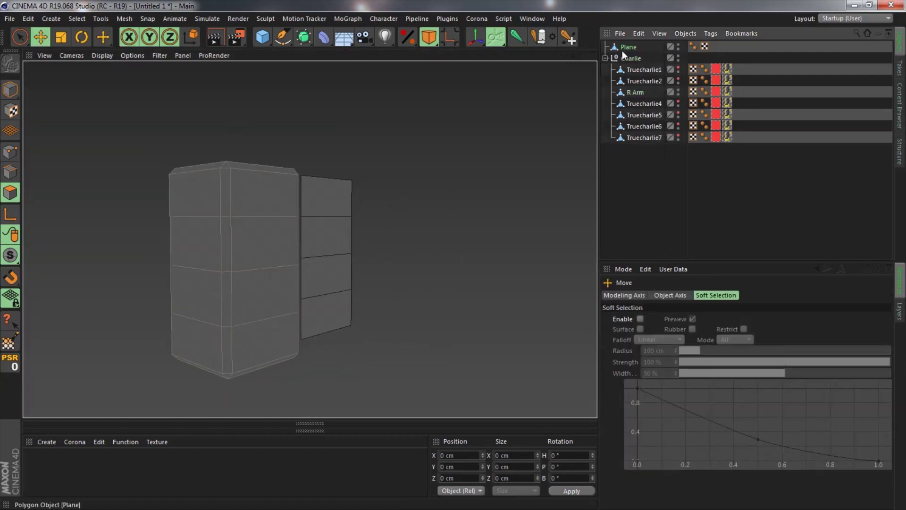
key(Delete)
Add a Pose Morph tag to R Arm and enable Points mixing
click(643, 81)
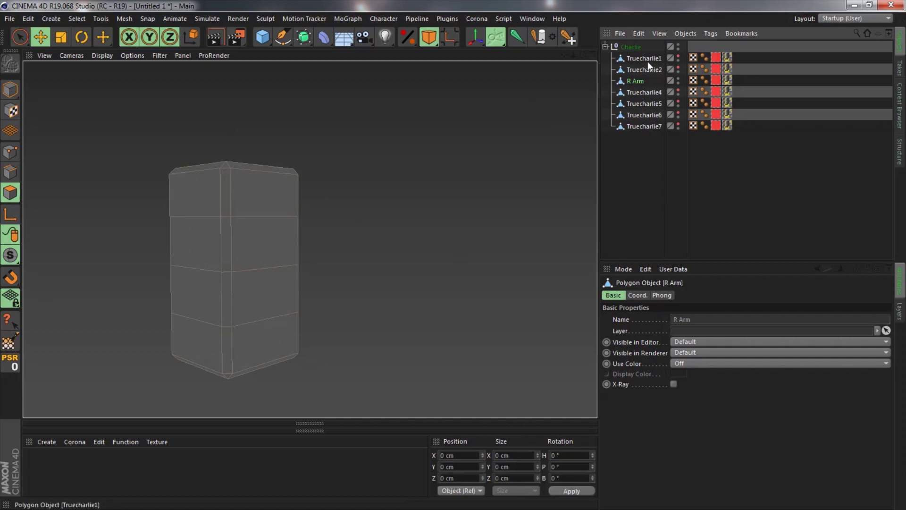
mouse_move(258, 270)
alt+mouse_down()
mouse_move(214, 283)
mouse_move(241, 272)
alt+mouse_up()
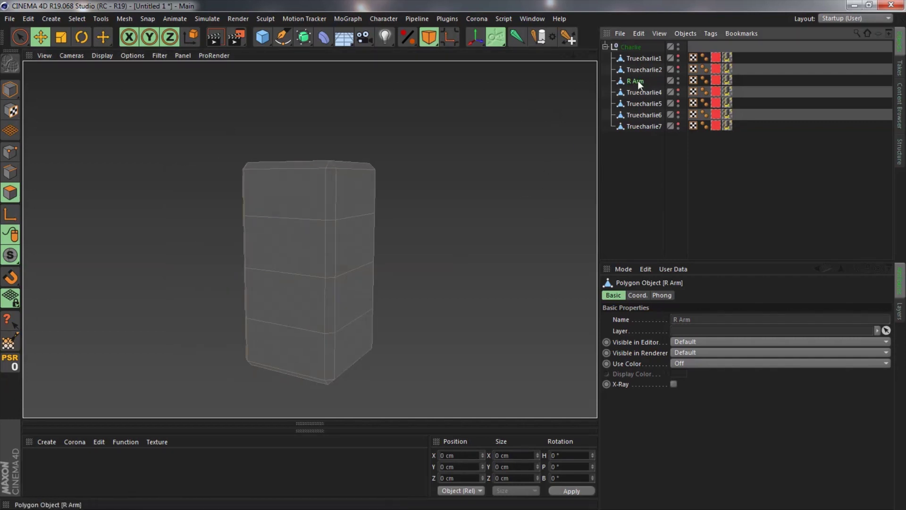
right_click(638, 80)
mouse_move(685, 33)
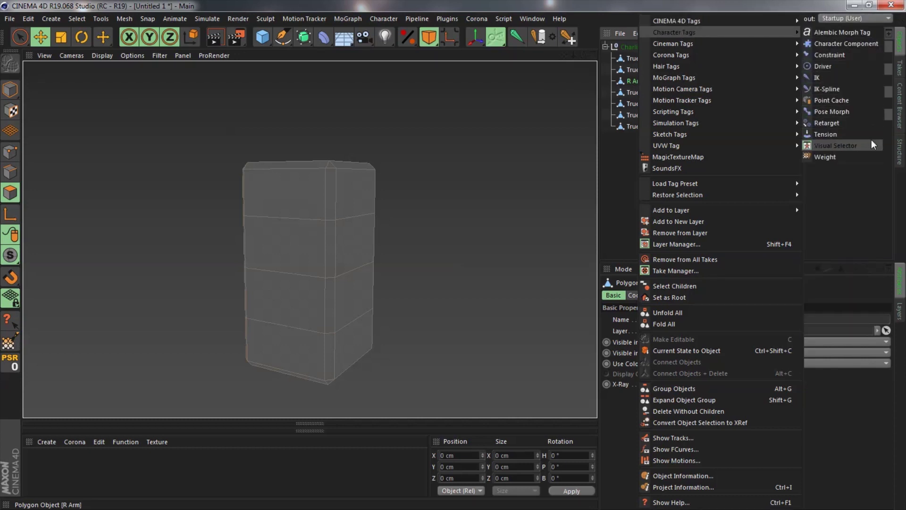
click(850, 112)
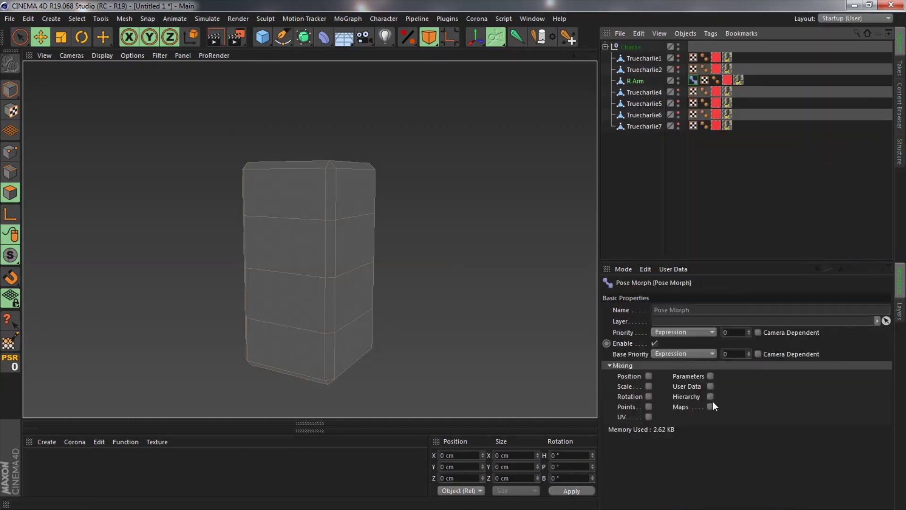
click(647, 407)
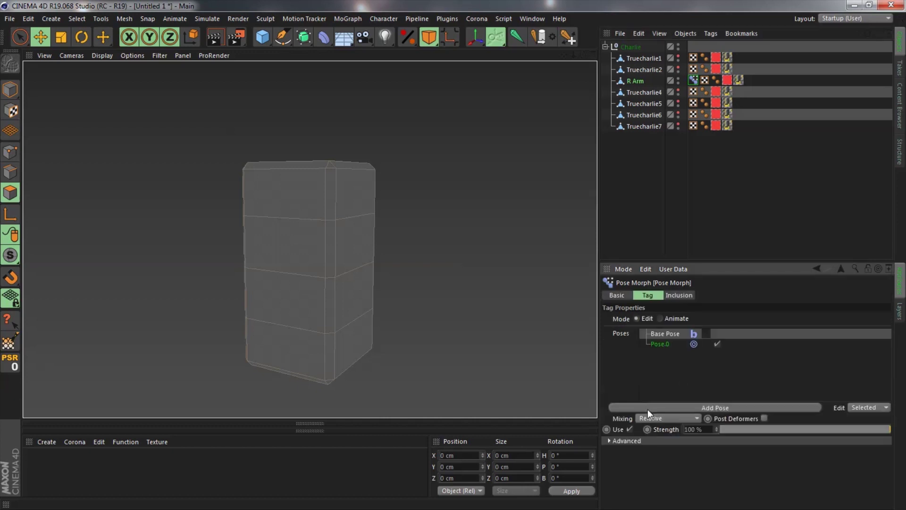
Rename the first morph pose as Bend
double_click(659, 344)
text(Bend)
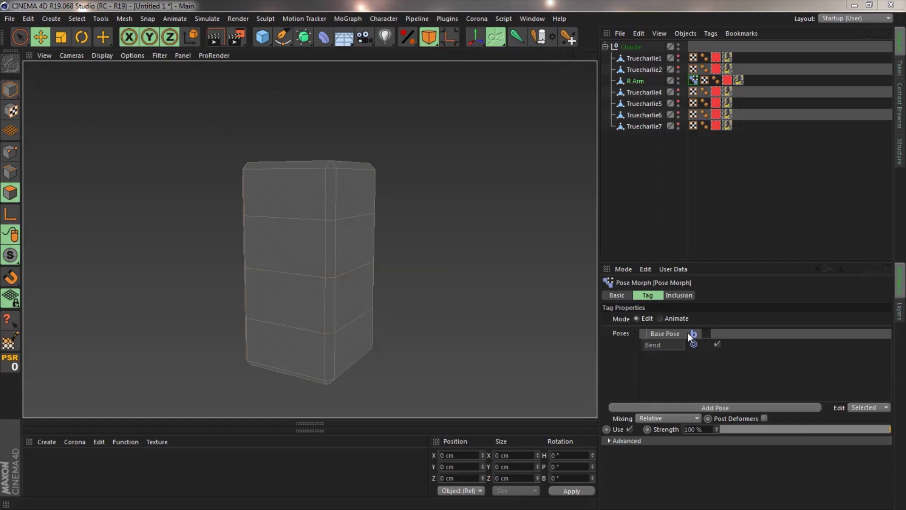
key(Return)
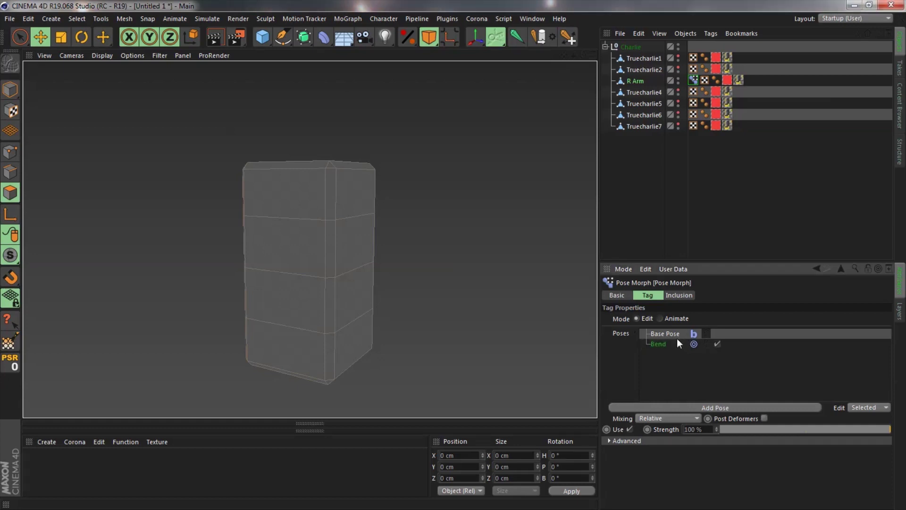
Select the middle edge loop of R Arm in edge mode and rotate it into a diagonal tilt
scroll(331, 264, up, 2)
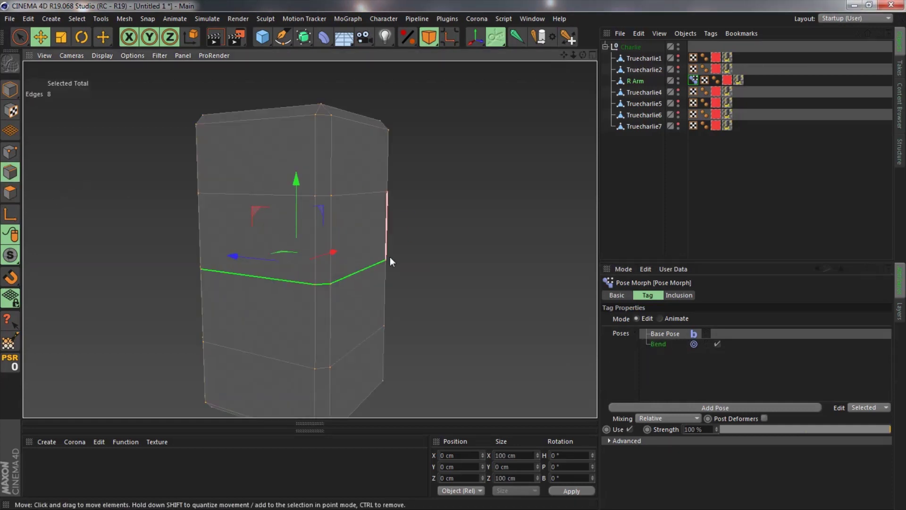
alt+drag(332, 277, 276, 231)
key(r)
Set the tilted edge loop's Y and Z size to 100 cm each
click(516, 467)
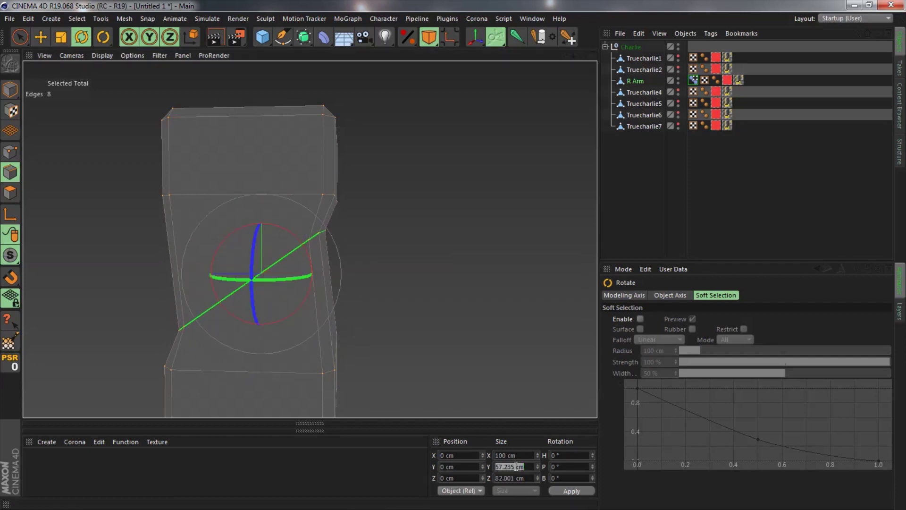
text(100)
key(Tab)
text(100)
key(Return)
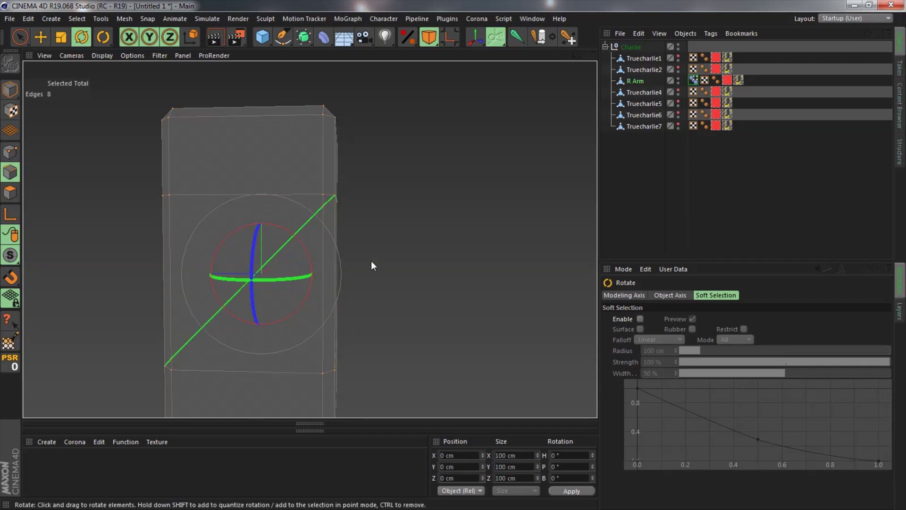
Set the Bend pose strength to 0% and switch the Pose Morph tag to Animate mode, returning to model mode with nothing selected
click(693, 82)
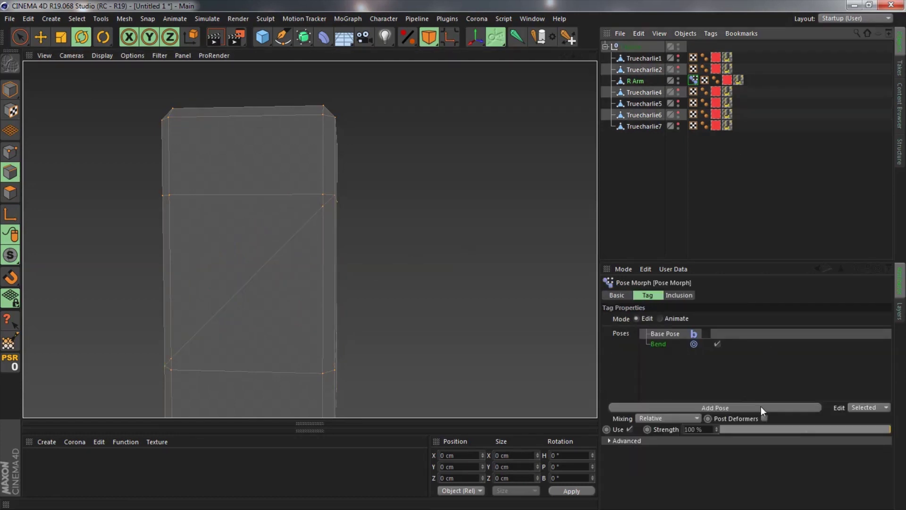
drag(760, 429, 554, 406)
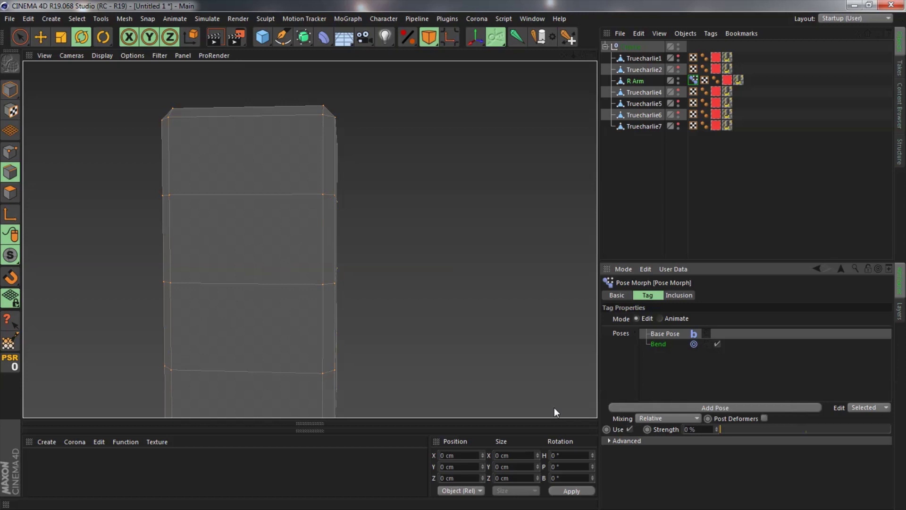
click(675, 318)
click(11, 90)
click(489, 204)
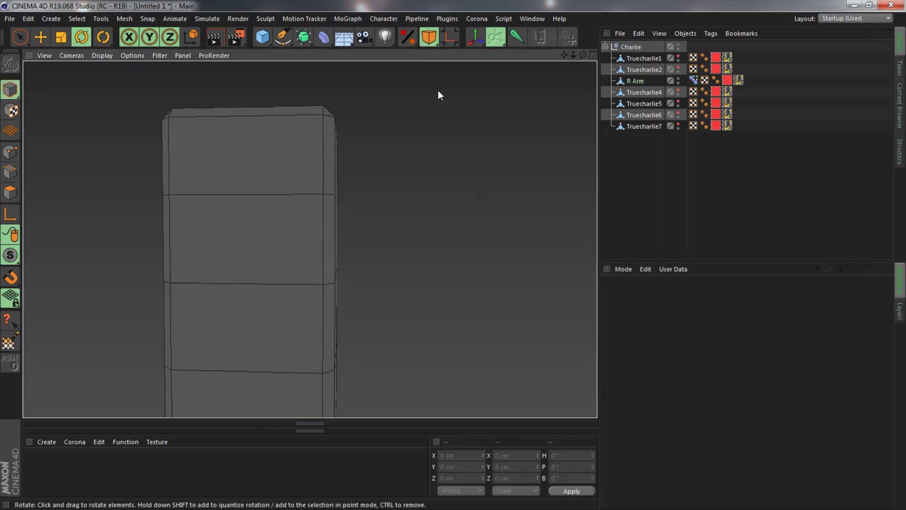
Add a new joint to the scene and rename it R S
click(517, 38)
key(e)
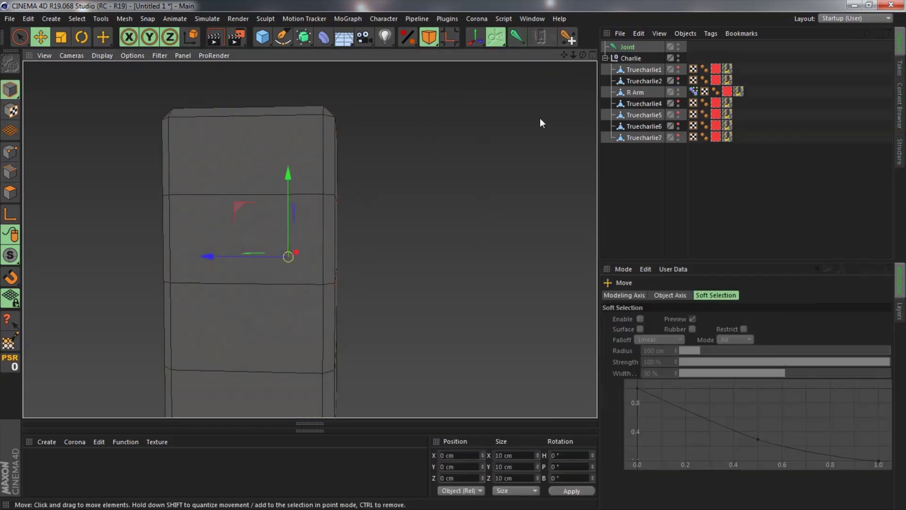
double_click(627, 47)
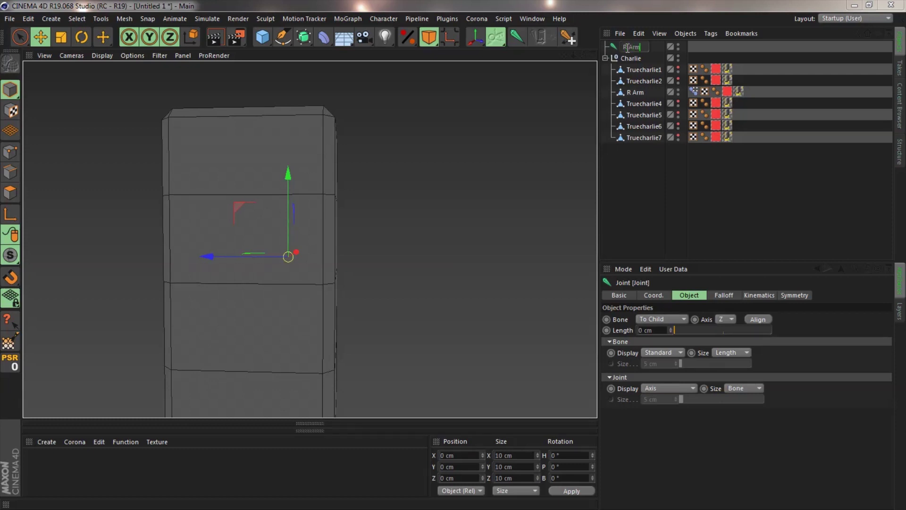
text(R S)
key(Return)
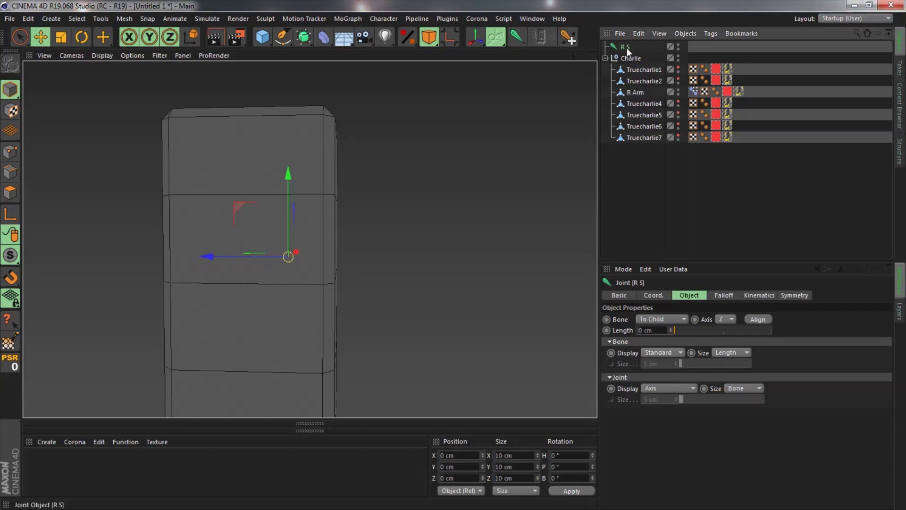
Build a joint chain of R S, R E and R H down the arm and bind it to R Arm
ctrl+drag(627, 48, 635, 60)
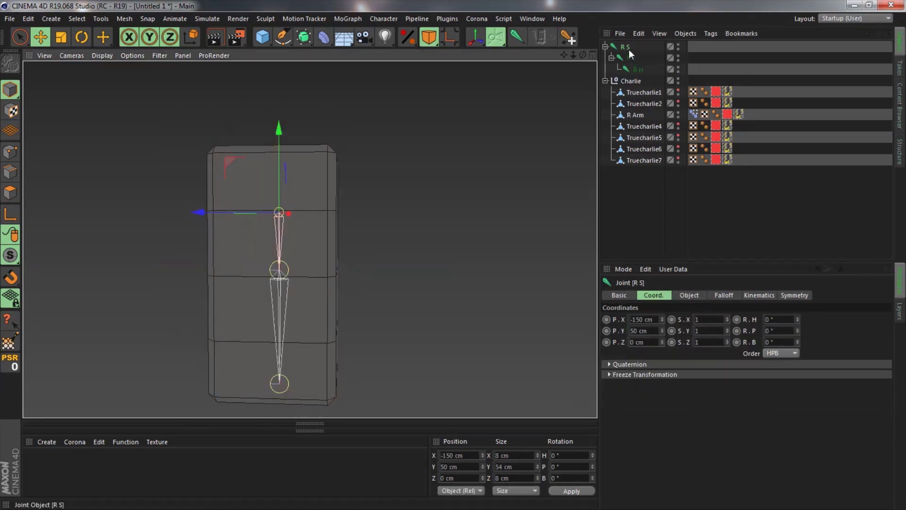
ctrl+click(639, 117)
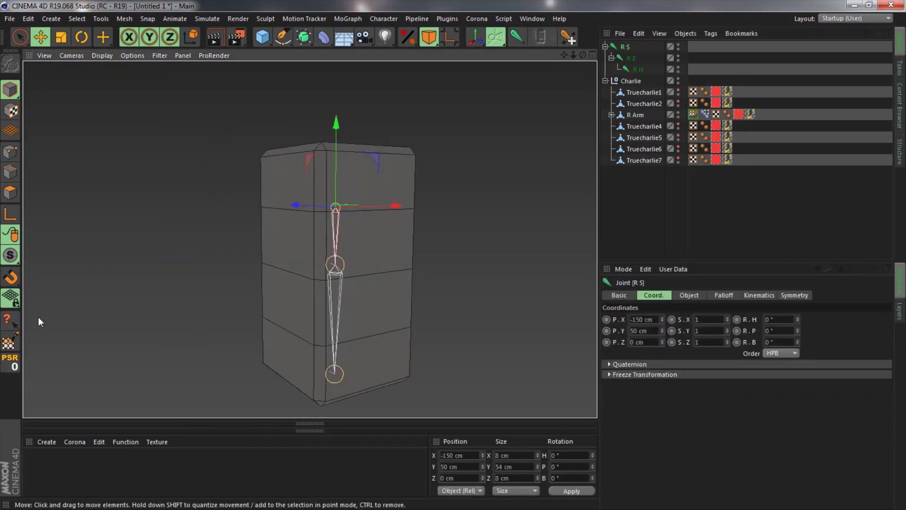
With the Weight Tool and Visible Only off, paint 100% R S weight onto the arm's points from the top down to the elbow
click(10, 341)
scroll(97, 314, down, 3)
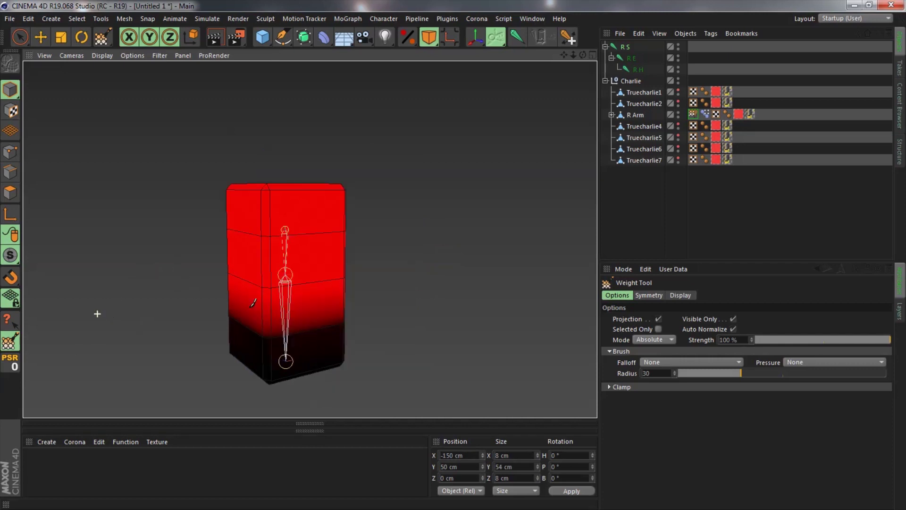
mouse_move(264, 304)
alt+mouse_down()
mouse_move(204, 277)
mouse_move(193, 298)
alt+mouse_up()
mouse_move(372, 285)
mouse_down()
mouse_move(365, 286)
mouse_move(380, 270)
mouse_up()
key(ctrl+z)
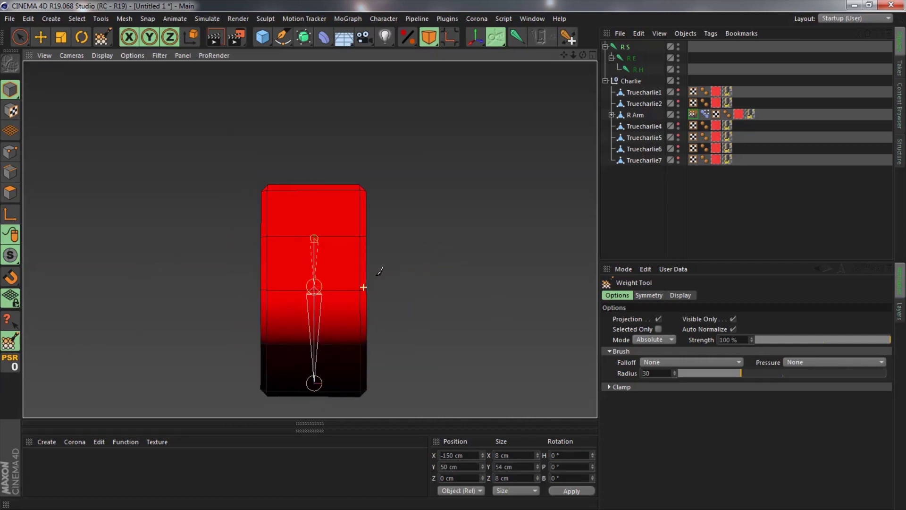
key(F4)
scroll(337, 190, up, 2)
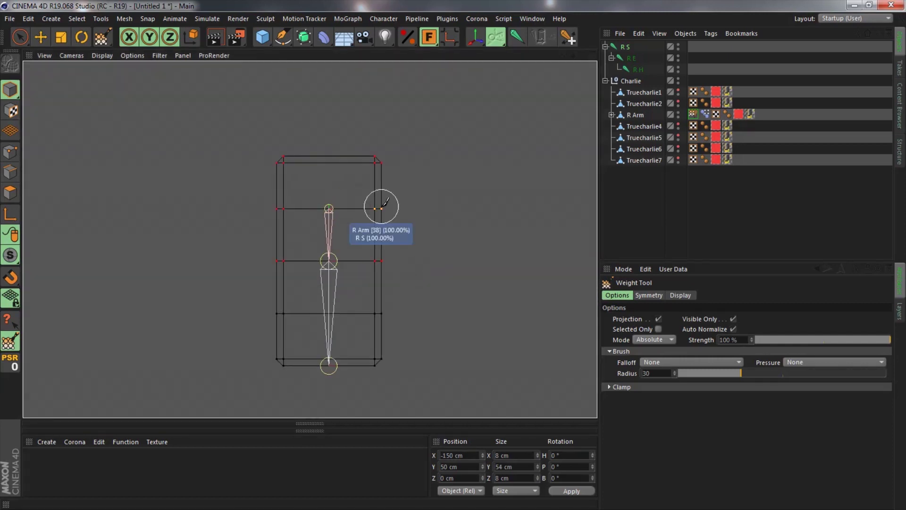
click(733, 319)
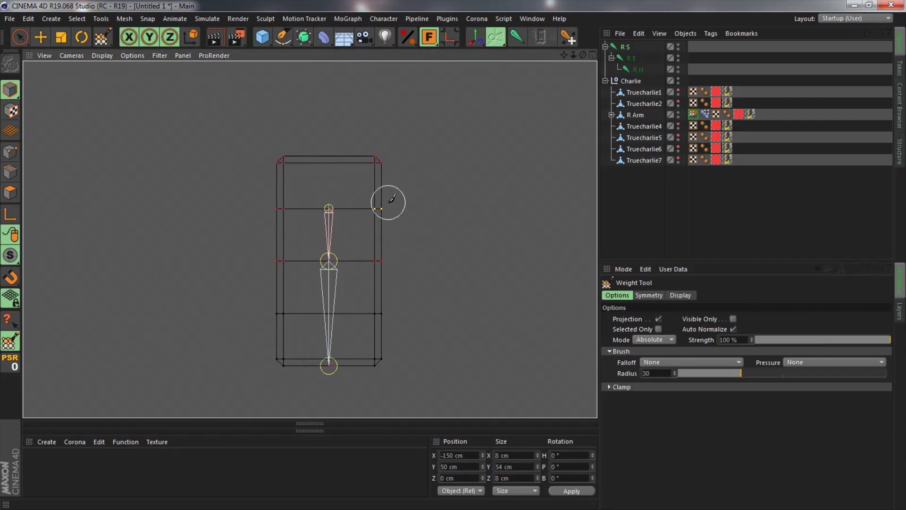
mouse_move(279, 164)
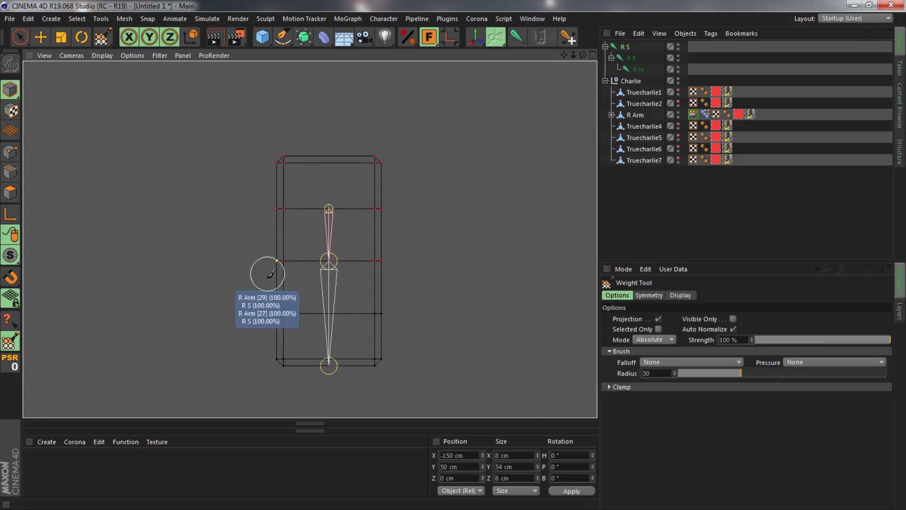
Paint the arm's points below the elbow to the R E joint and rotate that joint to a pitch of -90°
click(632, 58)
mouse_move(390, 307)
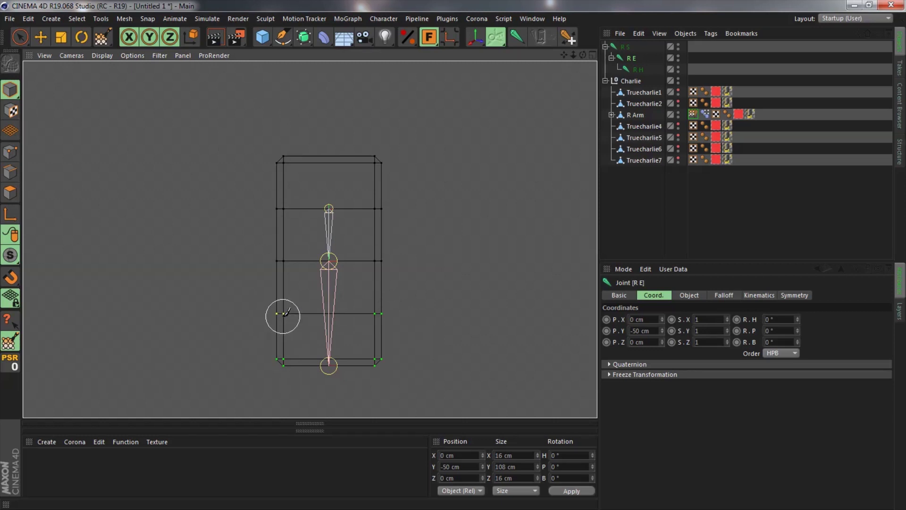
key(F1)
key(r)
mouse_move(396, 335)
alt+mouse_down()
mouse_move(273, 262)
mouse_move(295, 253)
mouse_move(253, 241)
mouse_move(246, 283)
mouse_move(304, 307)
alt+mouse_up()
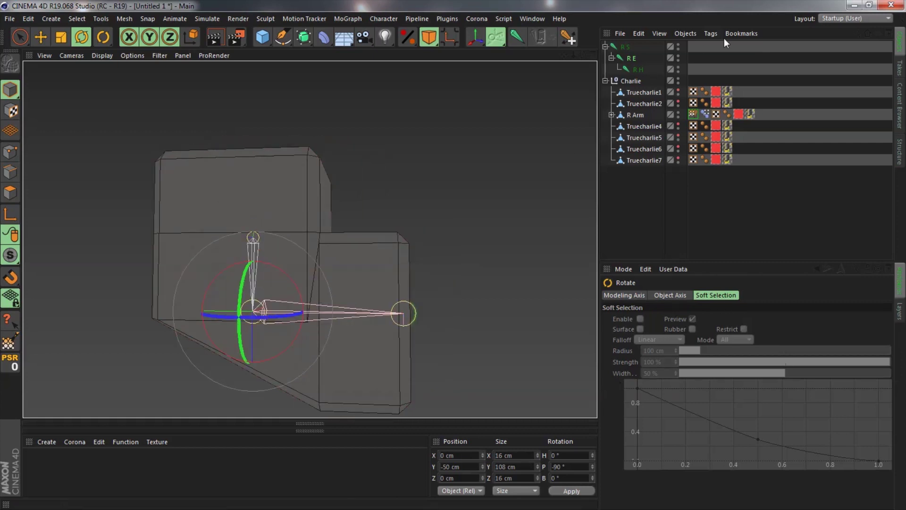
Set the Bend pose of R Arm's Pose Morph tag to 100%
click(704, 114)
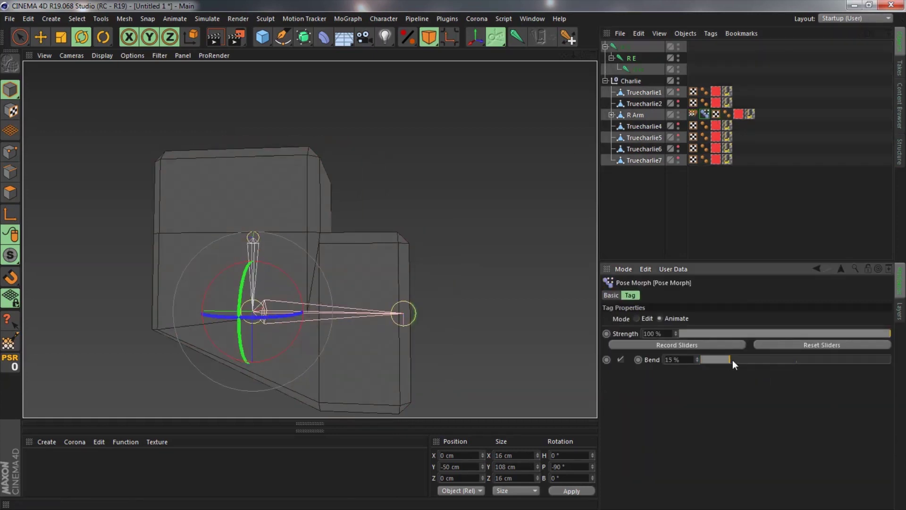
drag(732, 360, 890, 360)
click(529, 183)
Put R Arm under a Subdivision Surface and set its Subdivision Editor value to 3
alt+drag(453, 252, 293, 308)
click(293, 309)
alt+click(303, 37)
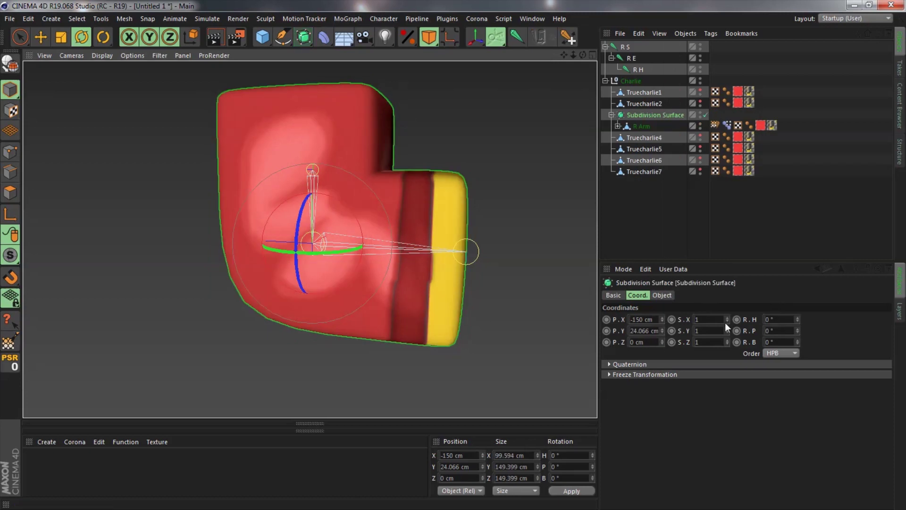
click(662, 295)
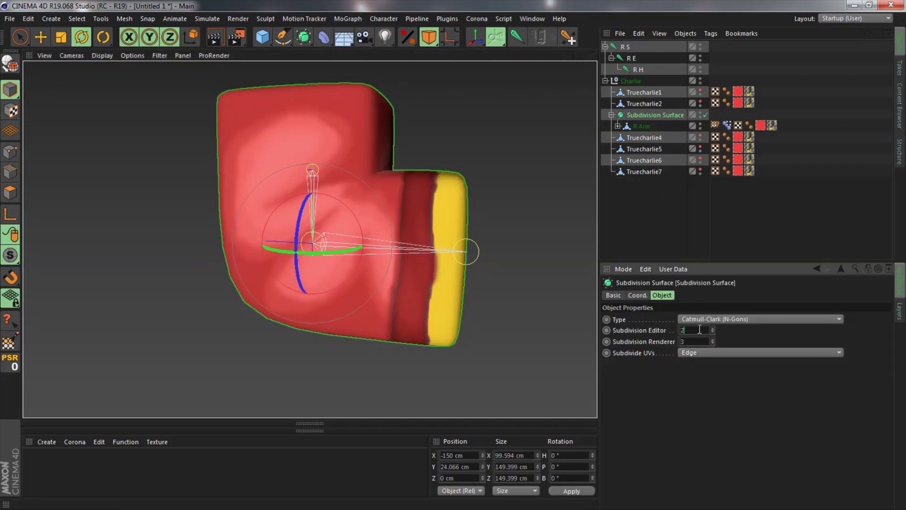
alt+drag(309, 313, 397, 297)
click(659, 124)
click(661, 118)
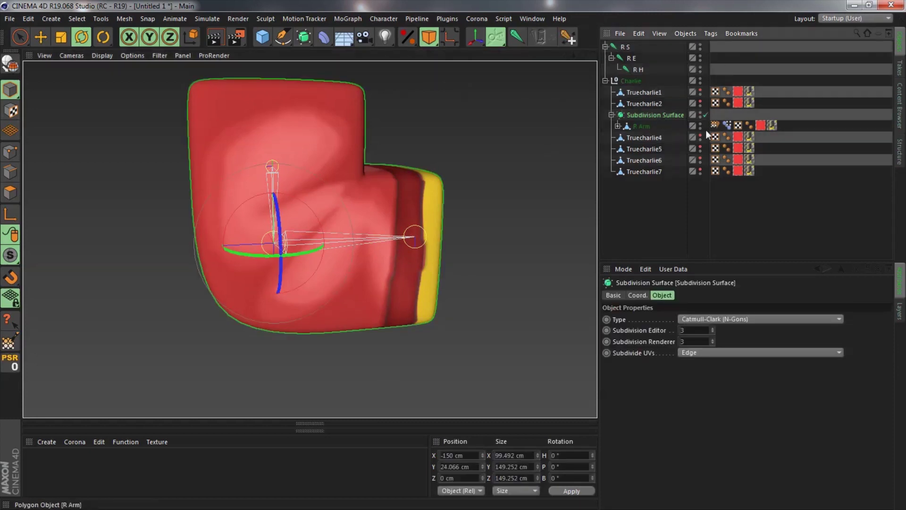
Add an XPresso tag to R Arm and move its editor window clear of the object list
click(641, 127)
right_click(641, 128)
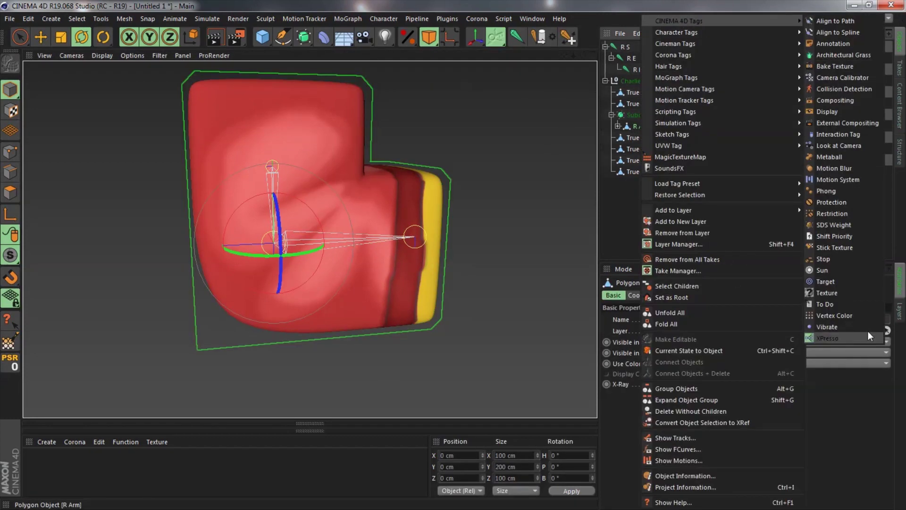
key(Escape)
drag(427, 87, 730, 251)
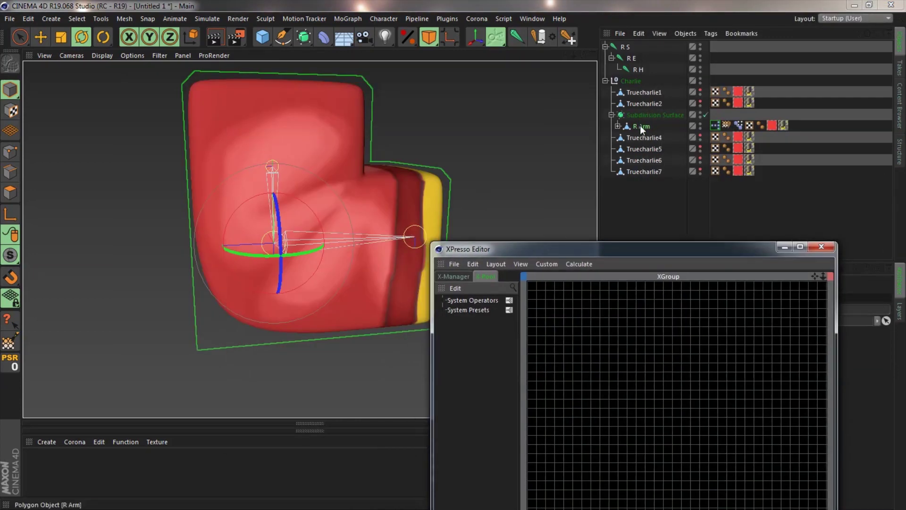
Add the R E joint as an XPresso node with a Rotation . P output port and optimize the node's size
drag(633, 57, 568, 306)
right_click(552, 294)
click(574, 312)
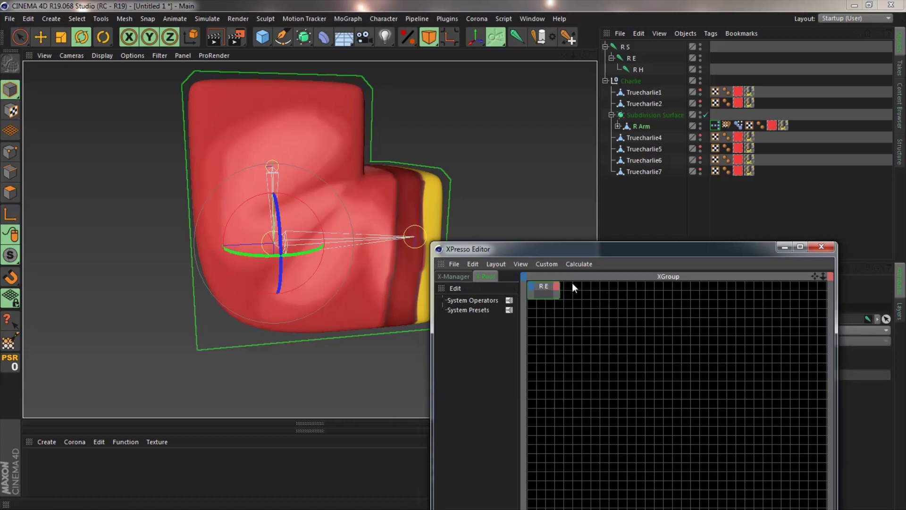
click(557, 287)
mouse_move(594, 305)
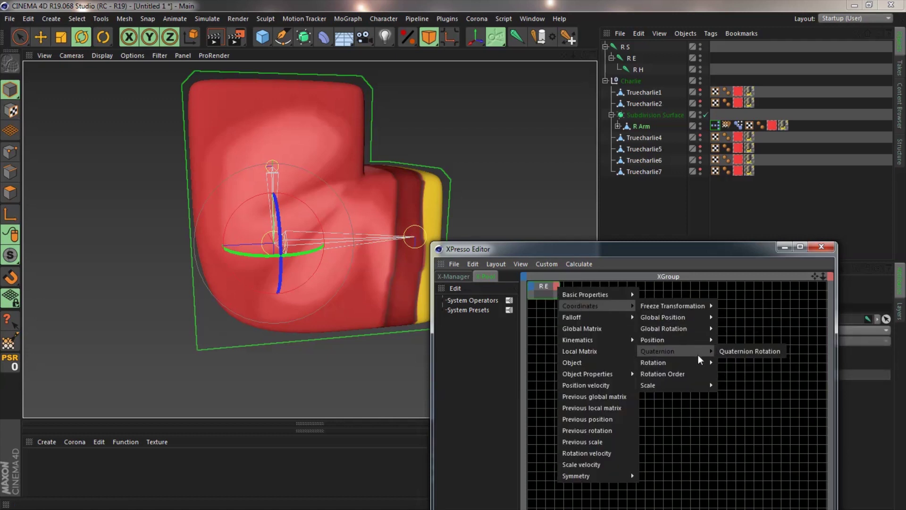
mouse_move(674, 363)
click(736, 385)
right_click(540, 283)
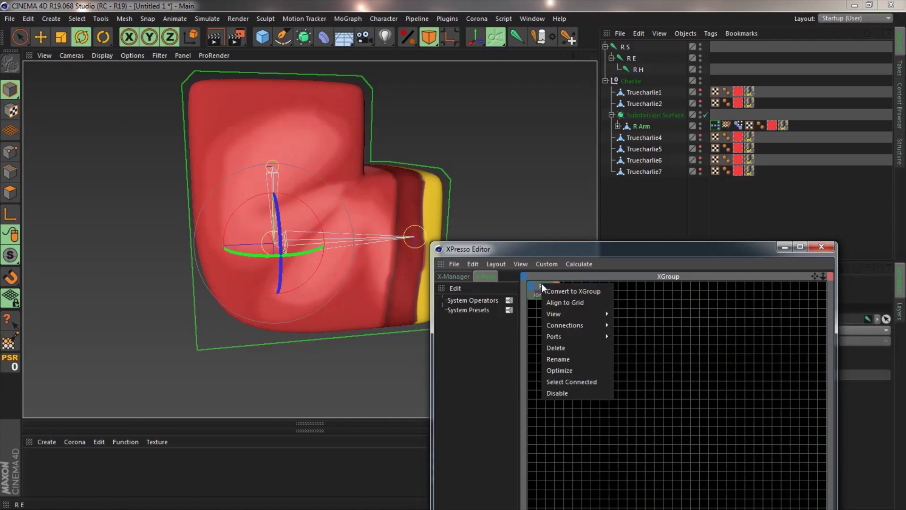
click(591, 350)
Add a Range Mapper node beside the R E node in the XPresso graph
click(511, 287)
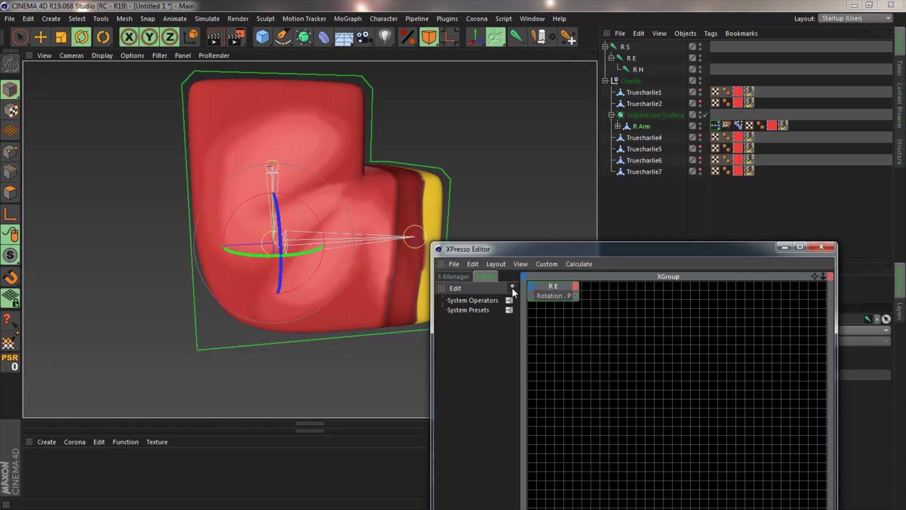
text(ra)
mouse_move(641, 317)
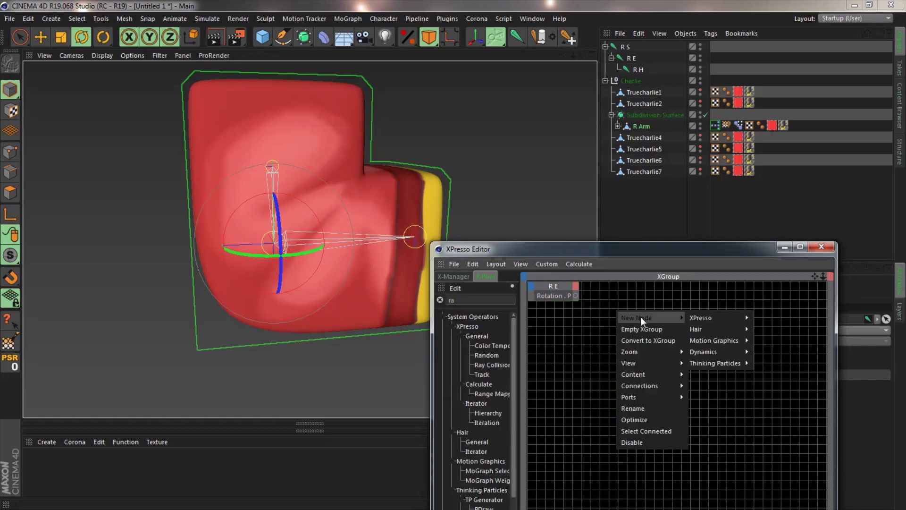
mouse_move(732, 317)
mouse_move(772, 352)
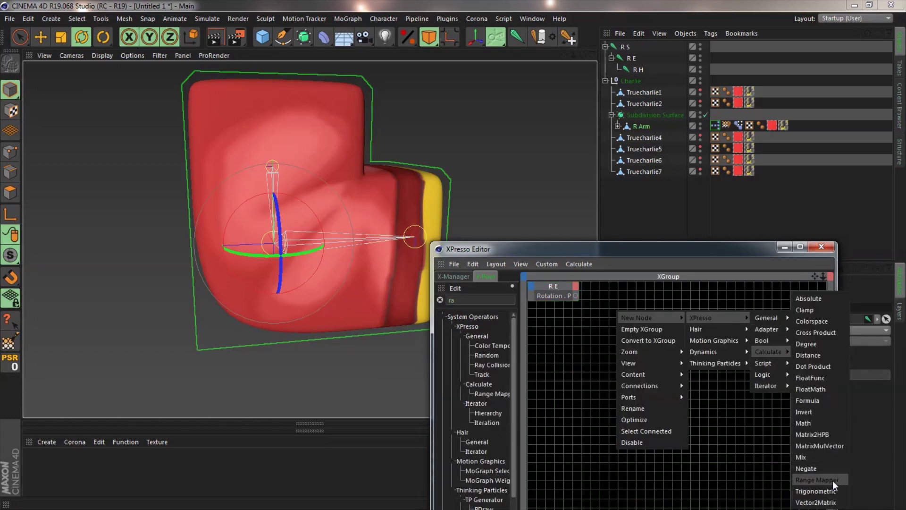
click(817, 480)
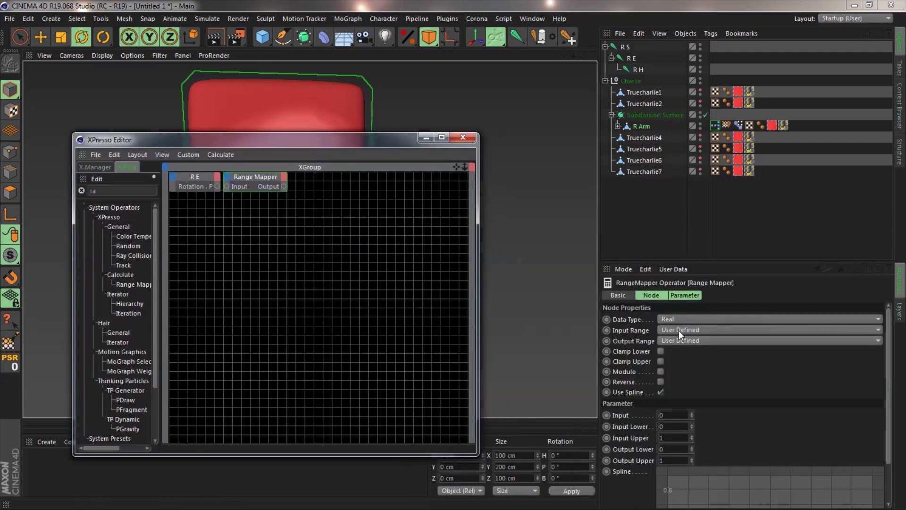
Set the Range Mapper's Input Range to Degree and its Input Upper to -90°, keeping Output Range as User Defined
click(679, 330)
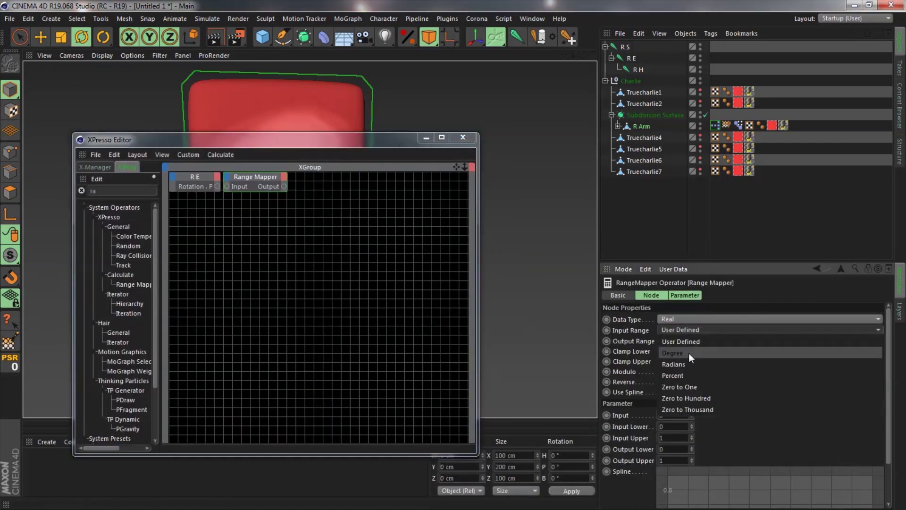
click(689, 353)
double_click(681, 438)
text(360)
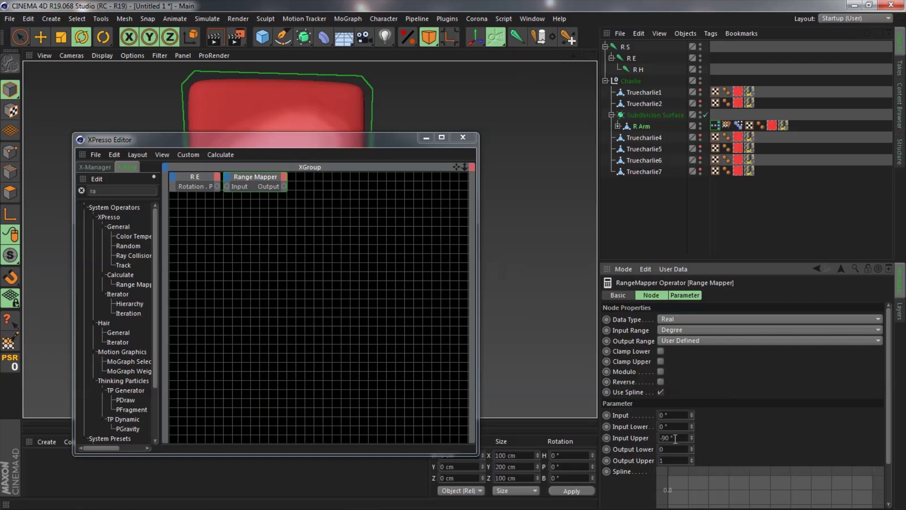
click(689, 340)
click(688, 341)
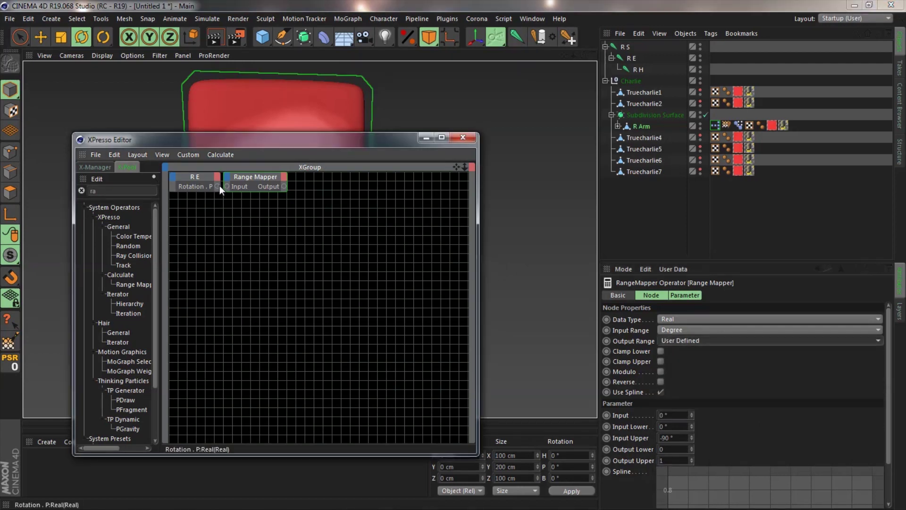
Connect R E's Rotation . P through the Range Mapper to the Bend input of a new Pose Morph node and close the XPresso Editor
drag(226, 187, 227, 187)
drag(738, 125, 318, 203)
click(738, 126)
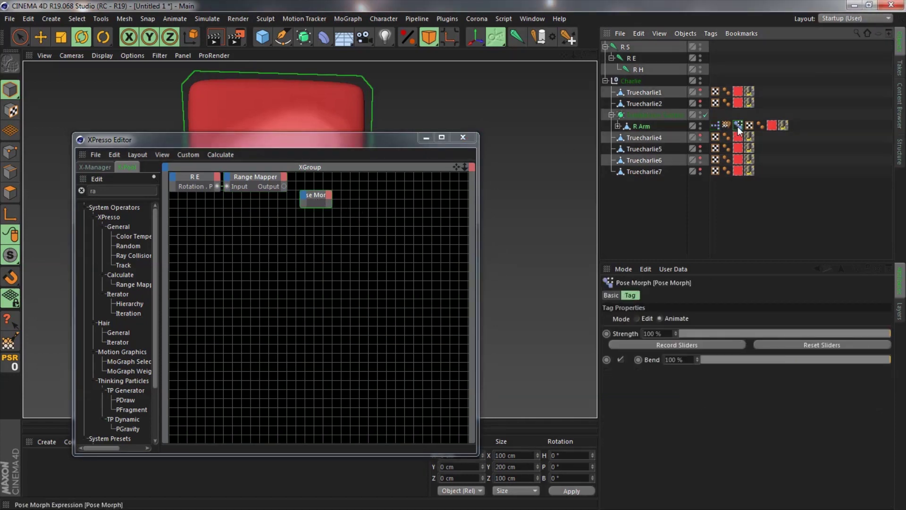
click(653, 360)
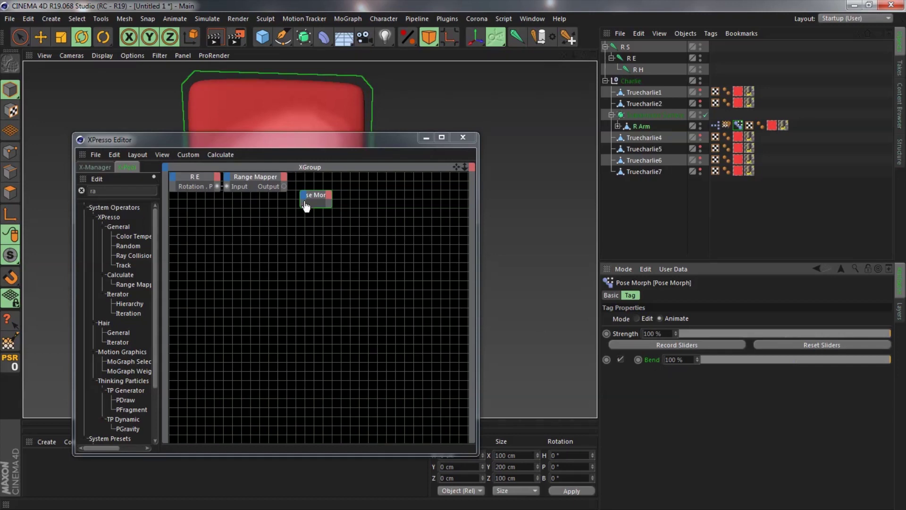
drag(305, 204, 285, 186)
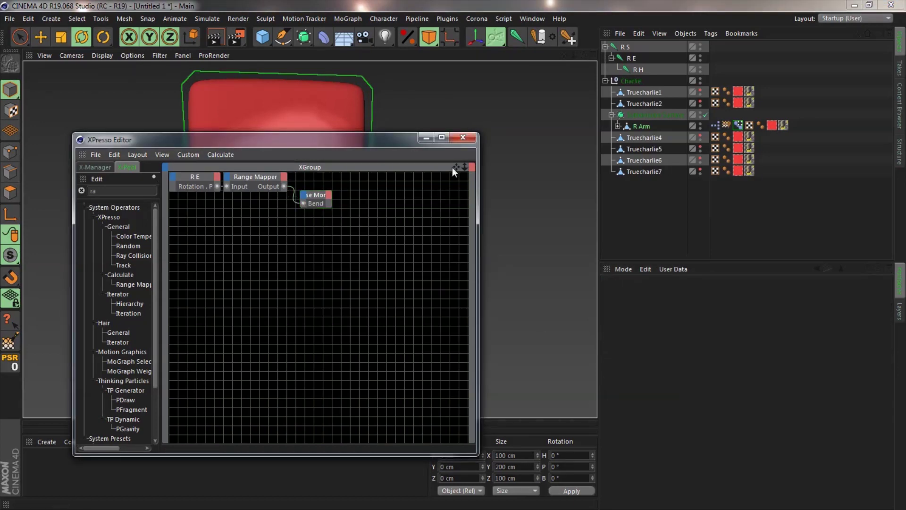
click(463, 138)
Test the elbow bend by rotating the R E joint slightly, and reset its P rotation to 0°
click(631, 61)
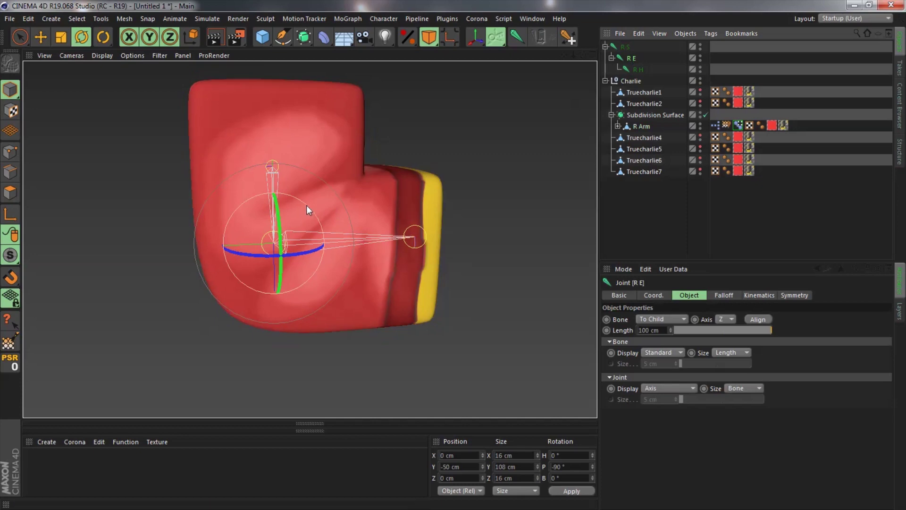
drag(307, 209, 337, 180)
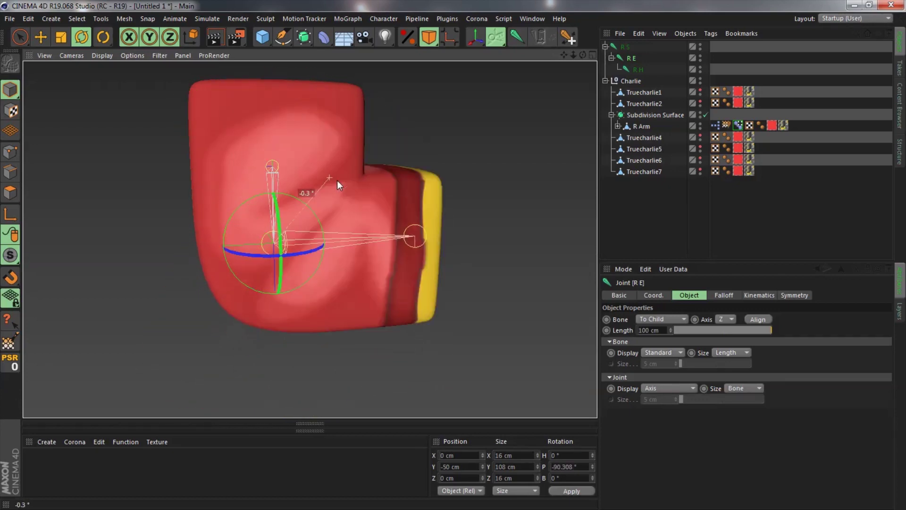
double_click(571, 467)
text(0)
key(Return)
click(426, 166)
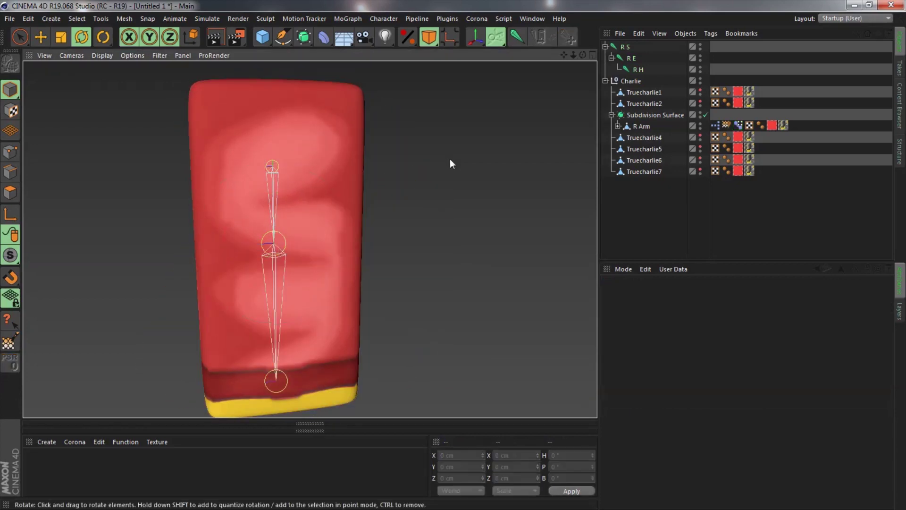
Disable the Subdivision Surface and bend the R E joint to a P rotation of -90° to inspect the unsmoothed arm
click(333, 160)
key(q)
click(632, 57)
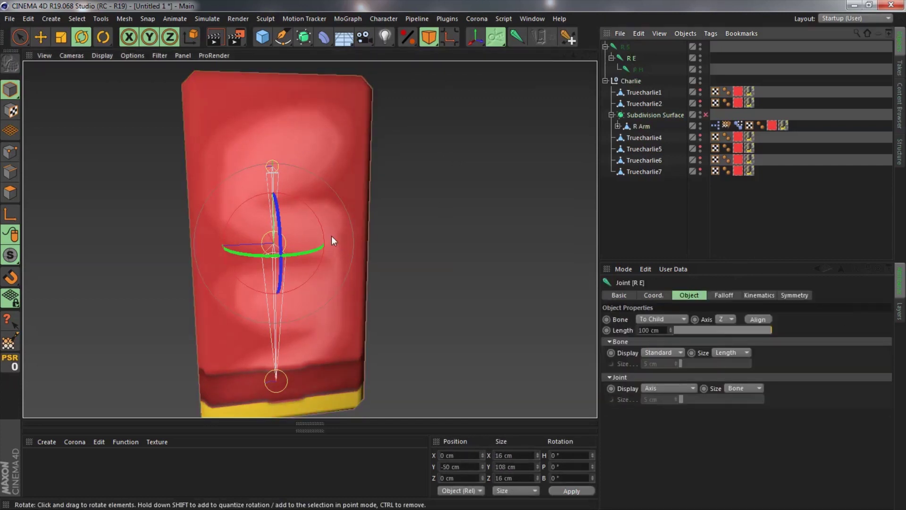
shift+drag(322, 228, 332, 149)
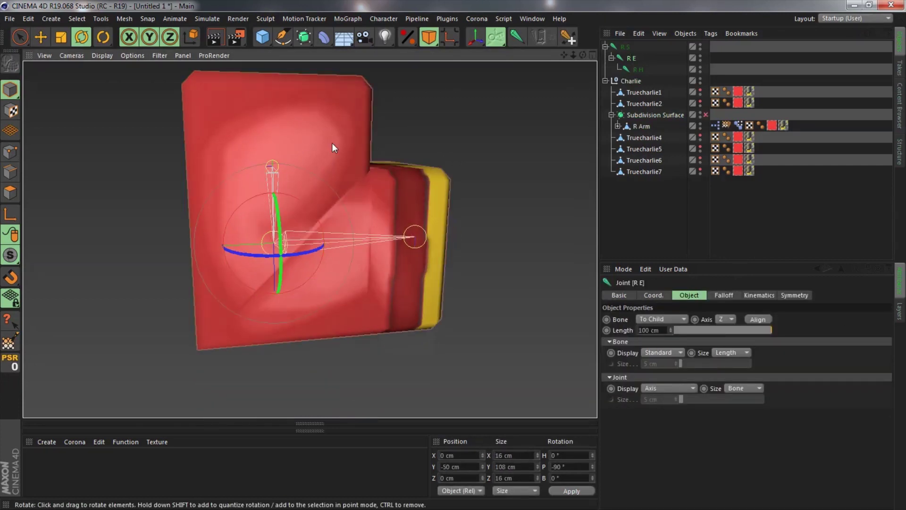
click(348, 273)
click(526, 146)
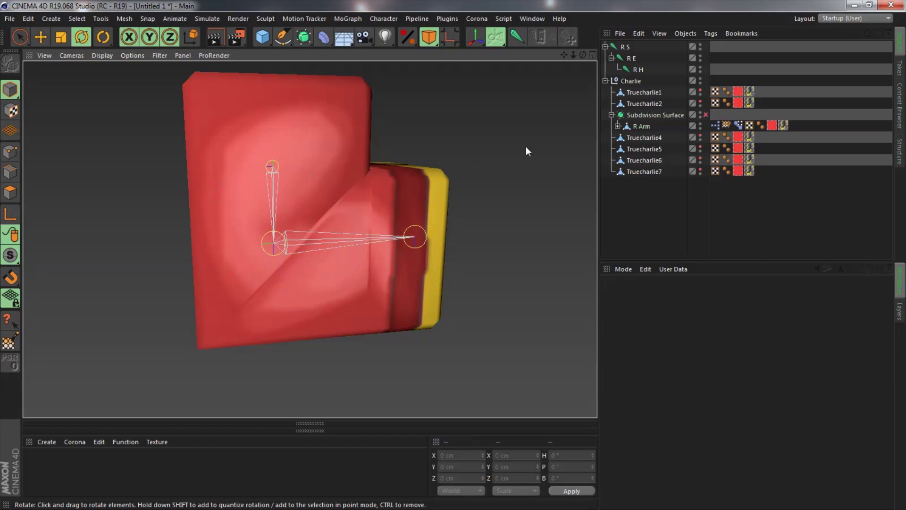
click(655, 125)
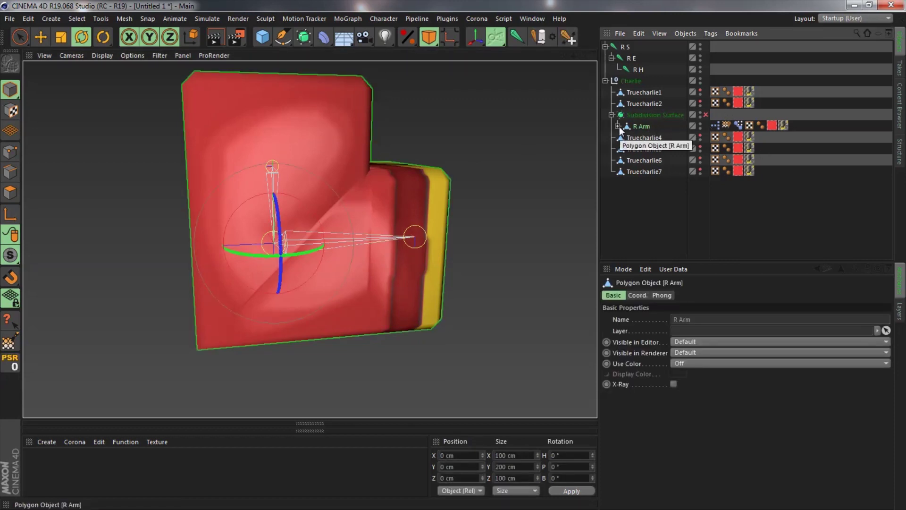
Straighten the arm by setting the R E joint's P rotation to 0°
click(625, 58)
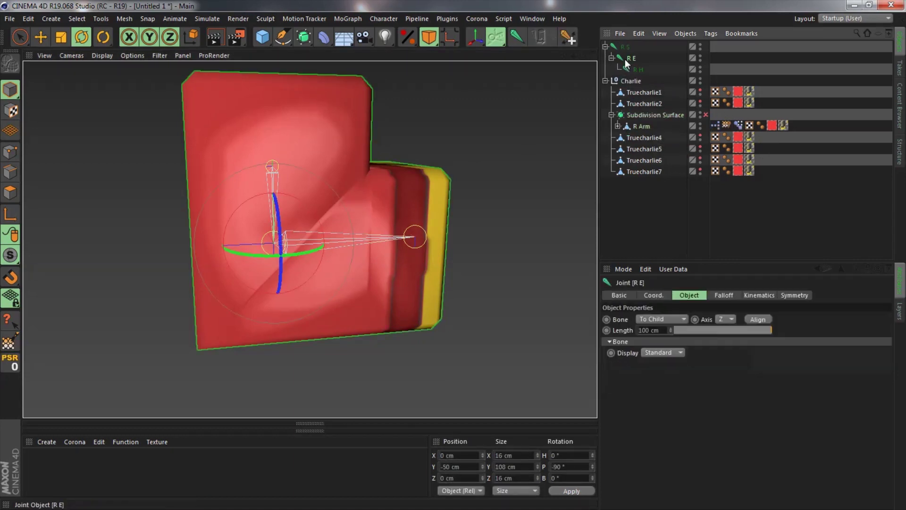
double_click(581, 466)
text(0)
key(Return)
Switch the R Arm's Pose Morph tag to Edit mode and set the Bend pose's strength to 100%
click(740, 125)
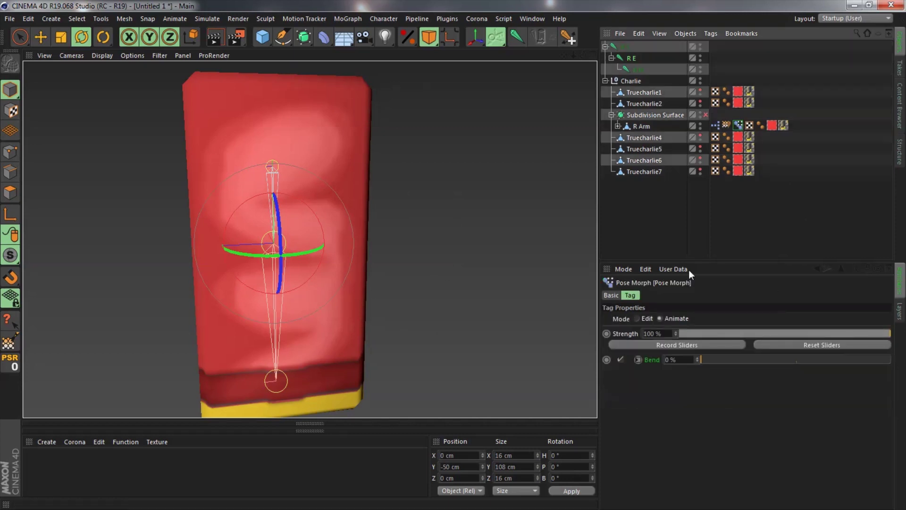
click(639, 319)
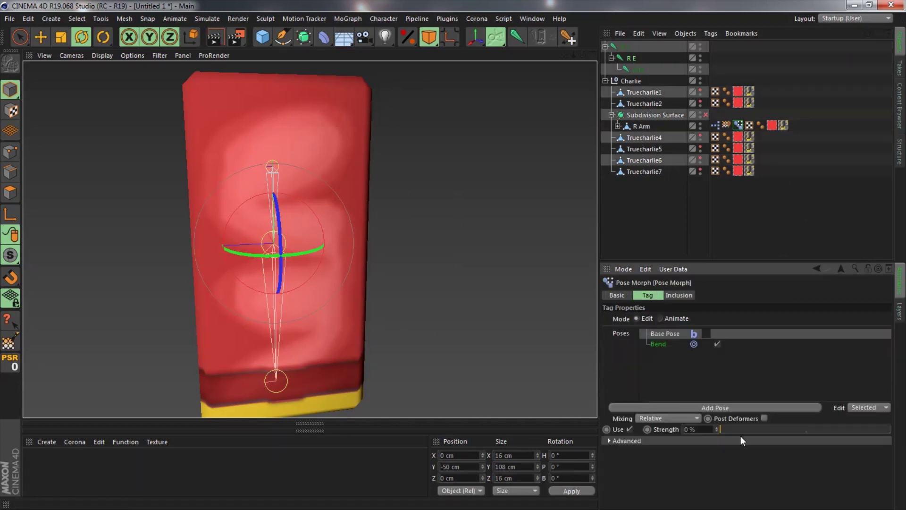
drag(741, 430, 890, 430)
Select the diagonal edge loop around the R Arm's elbow and show the Pose Morph tag's settings again
click(10, 172)
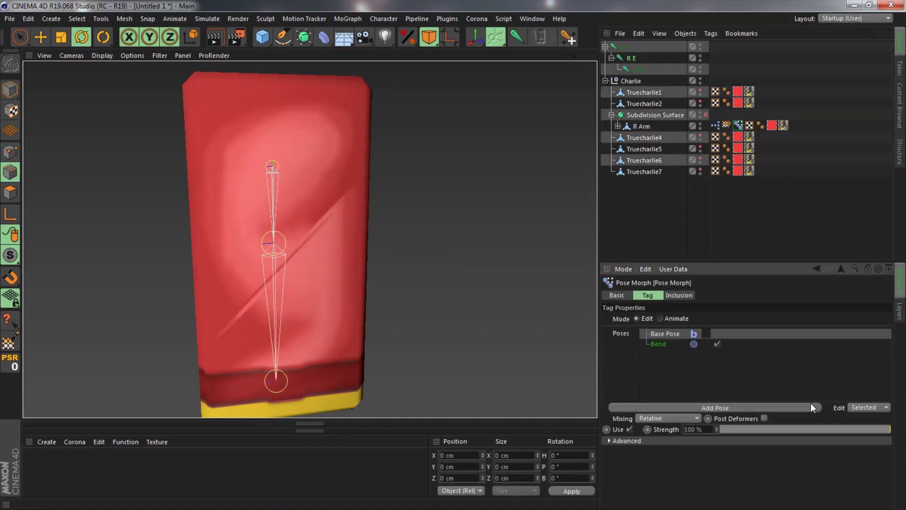
click(643, 126)
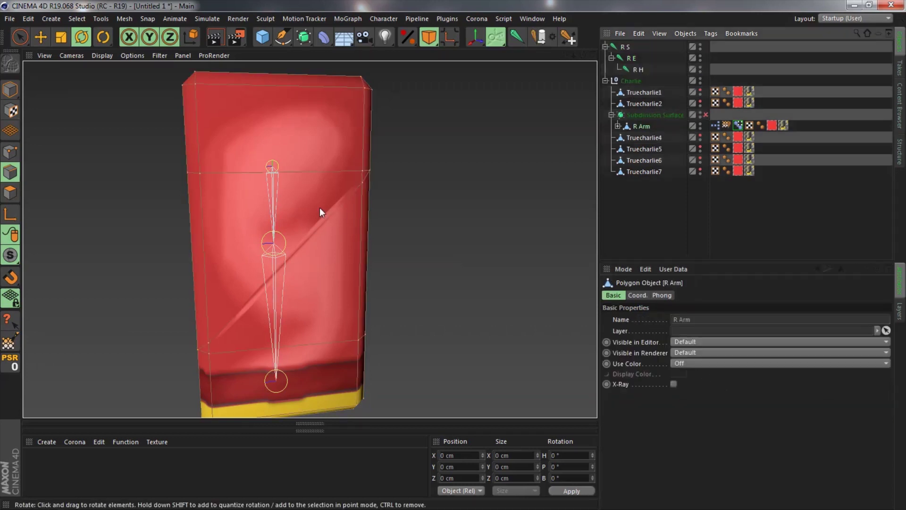
double_click(344, 203)
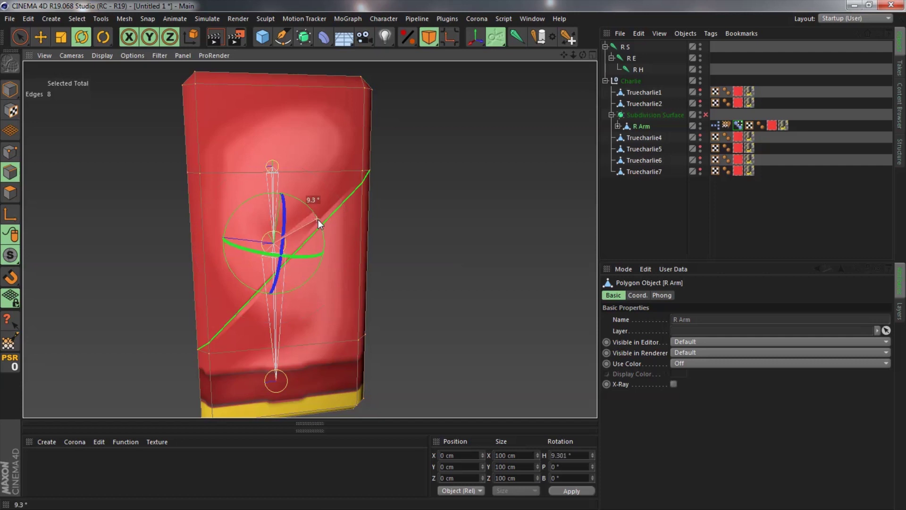
click(715, 125)
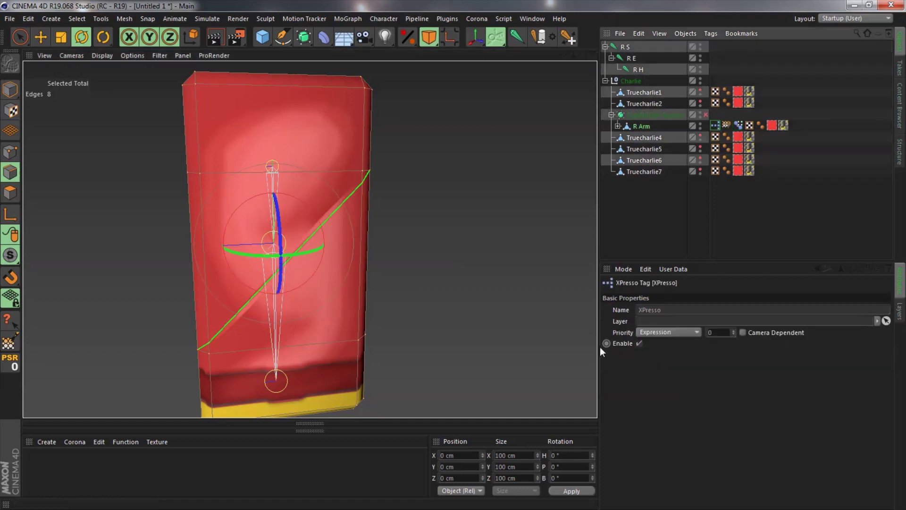
click(738, 125)
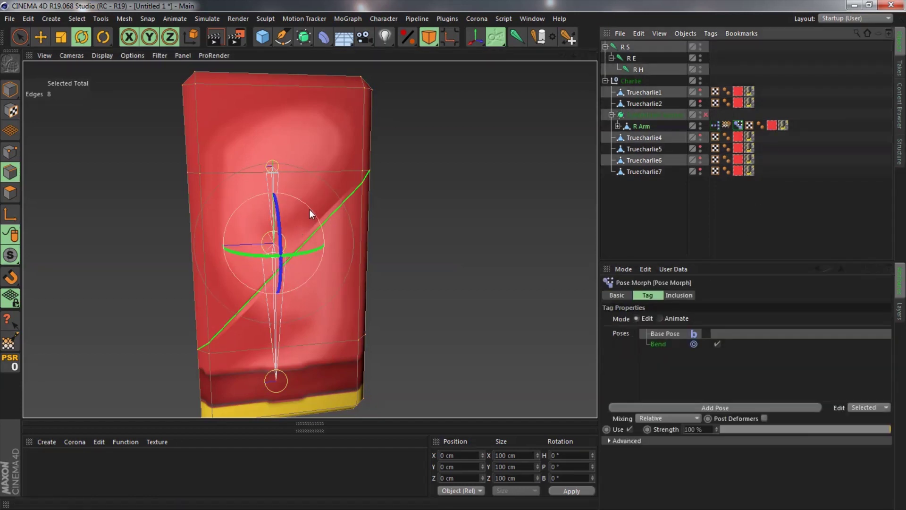
Rotate the diagonal elbow loop towards horizontal and flatten it by setting its Y size to 0 cm
drag(310, 211, 317, 223)
click(522, 468)
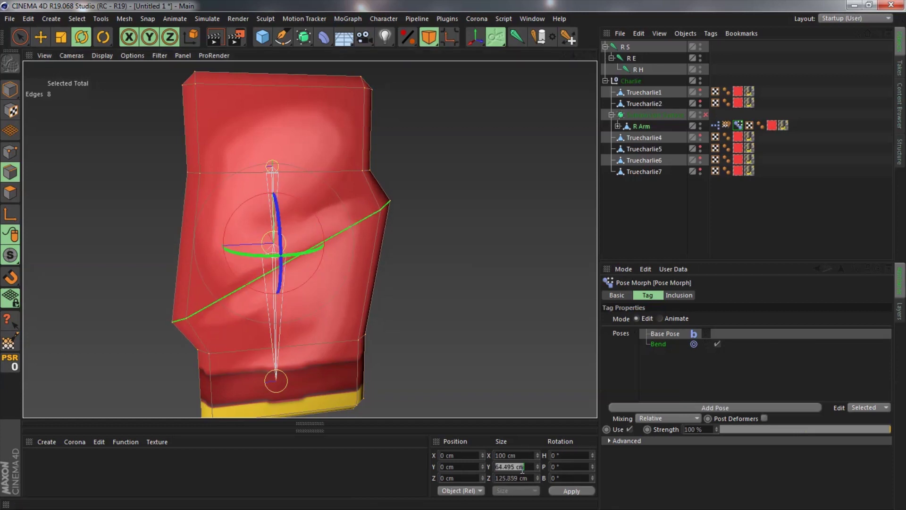
text(0)
key(Return)
Select the inner-elbow edge of the flattened loop together with the short bevel edges at both of its ends
alt+drag(335, 236, 309, 222)
alt+drag(366, 261, 304, 261)
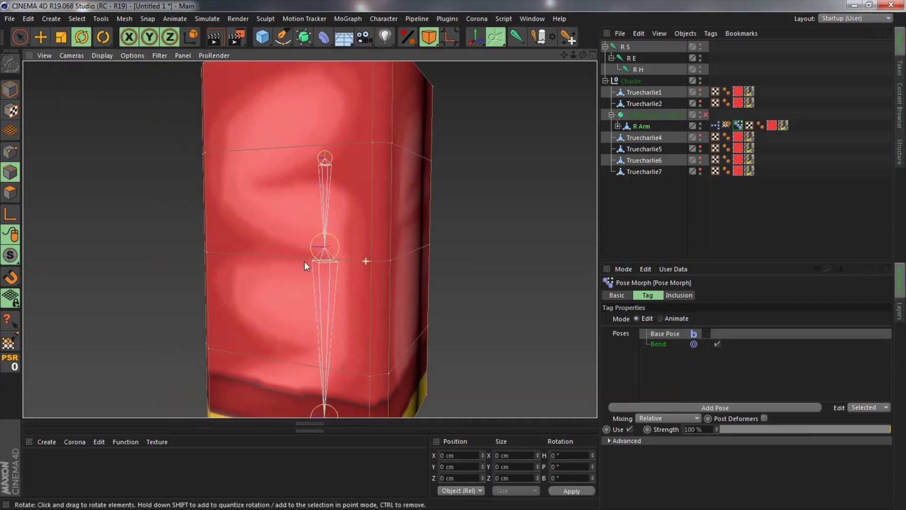
click(381, 262)
alt+drag(424, 253, 279, 243)
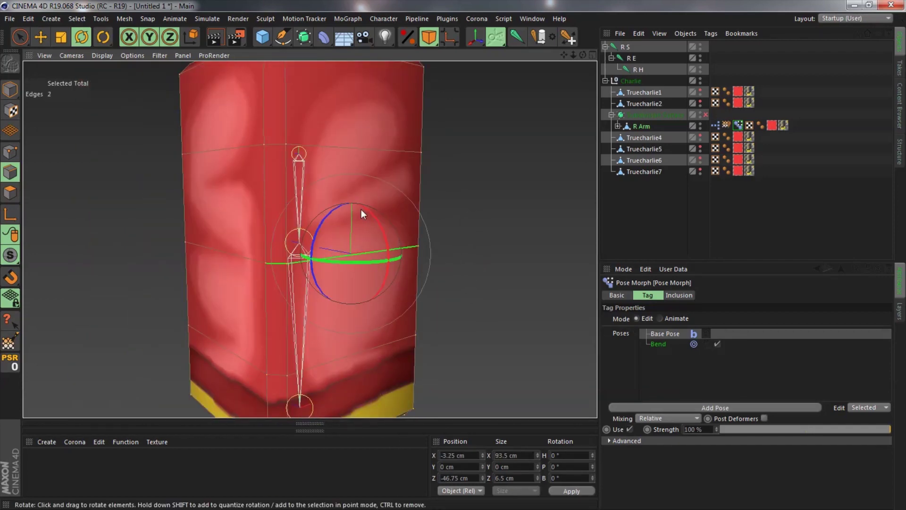
alt+drag(362, 208, 404, 242)
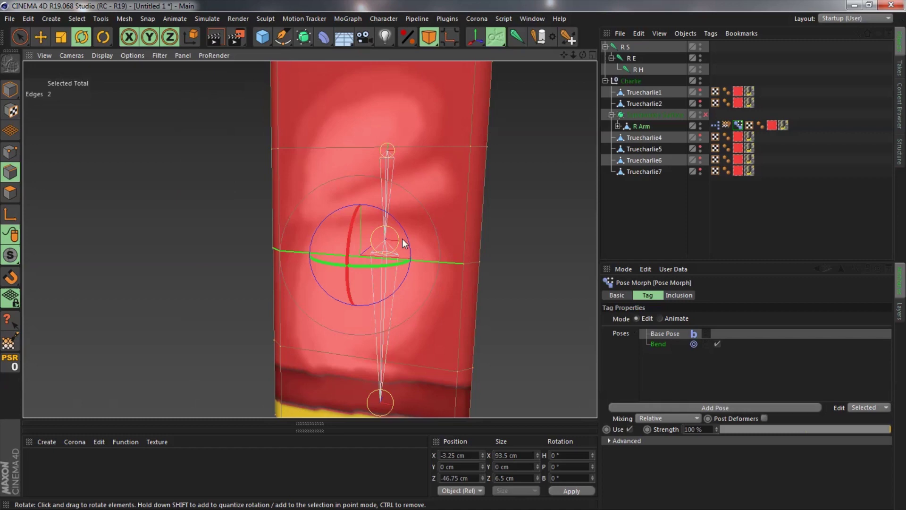
shift+click(473, 263)
alt+drag(322, 258, 491, 260)
alt+drag(381, 228, 338, 250)
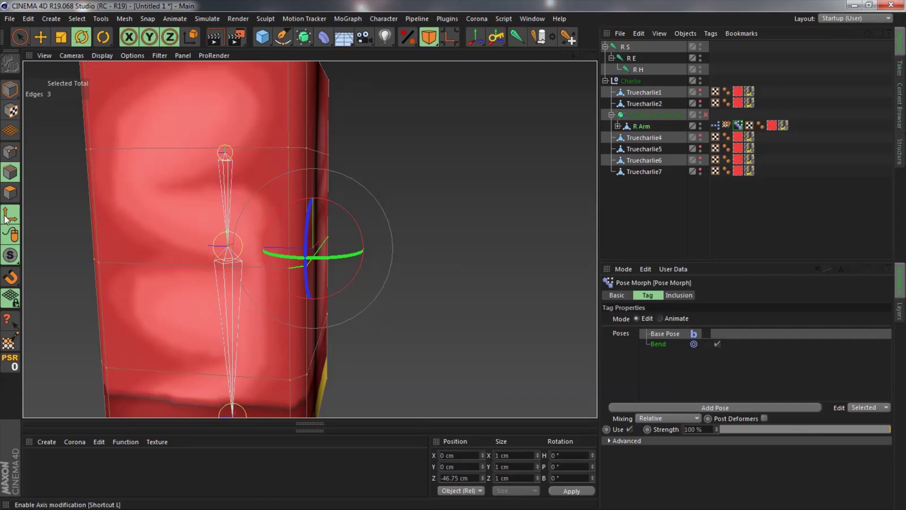
Centre the selected edges' axis by setting its Z position to 0 cm with axis modification enabled
double_click(469, 478)
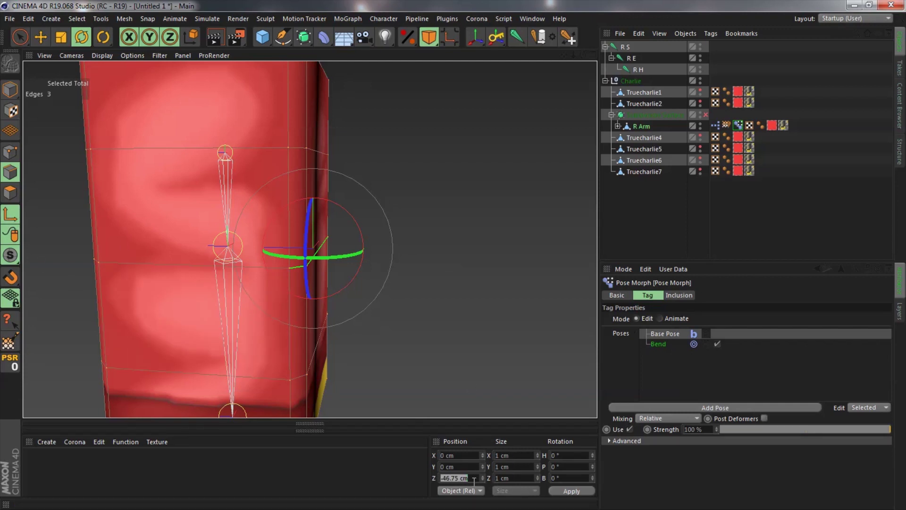
text(0)
key(Return)
key(l)
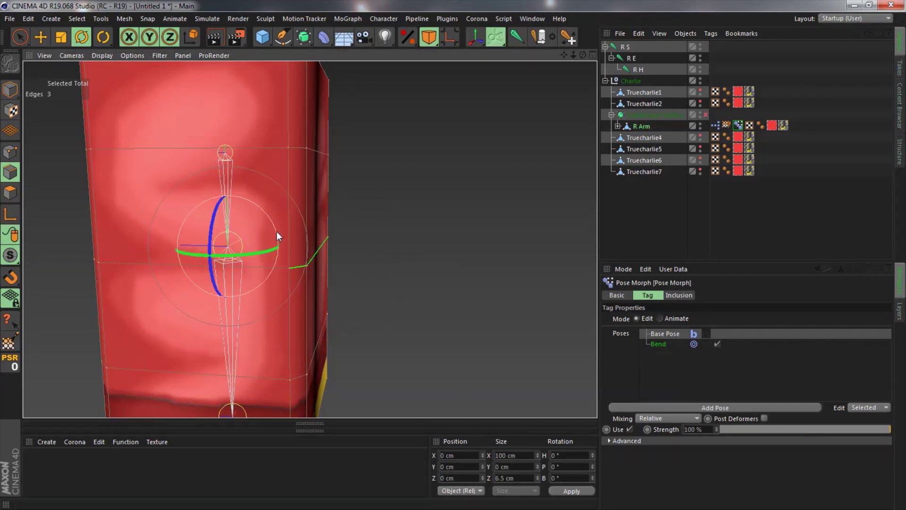
Try rotating the three inner-elbow edges and resizing them to X 100, Y 50 and Z 5 cm, and undo it
drag(276, 231, 274, 221)
double_click(521, 454)
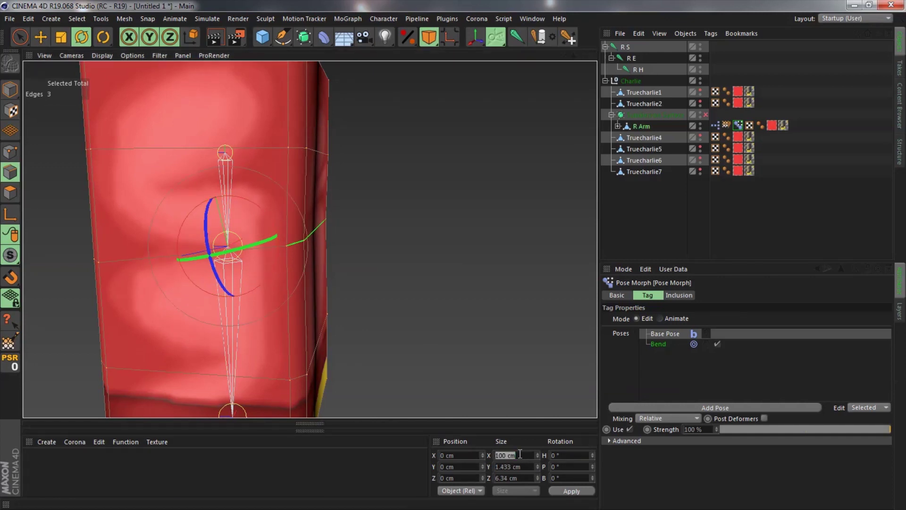
text(100)
key(Tab)
text(50)
key(Tab)
text(5)
key(Return)
key(ctrl+z)
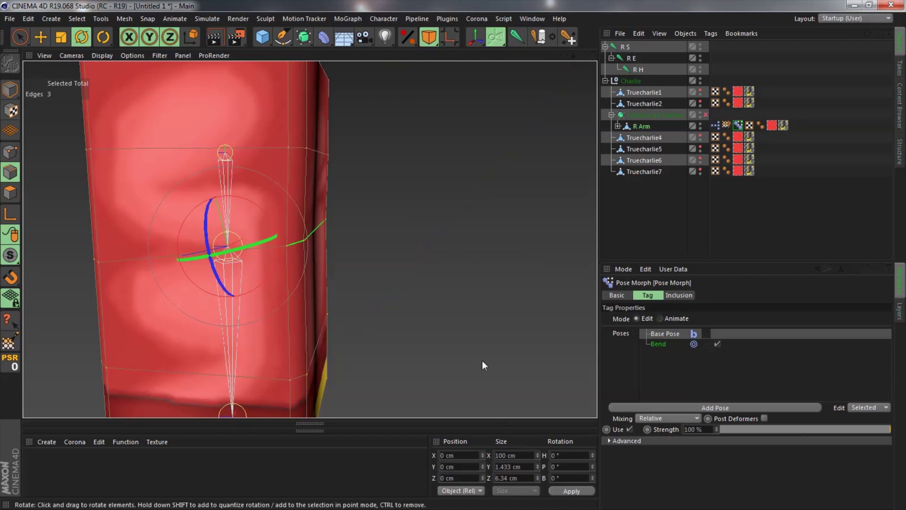
Select only the long inner-elbow edge and move it up close to the edge loop above
drag(304, 255, 302, 265)
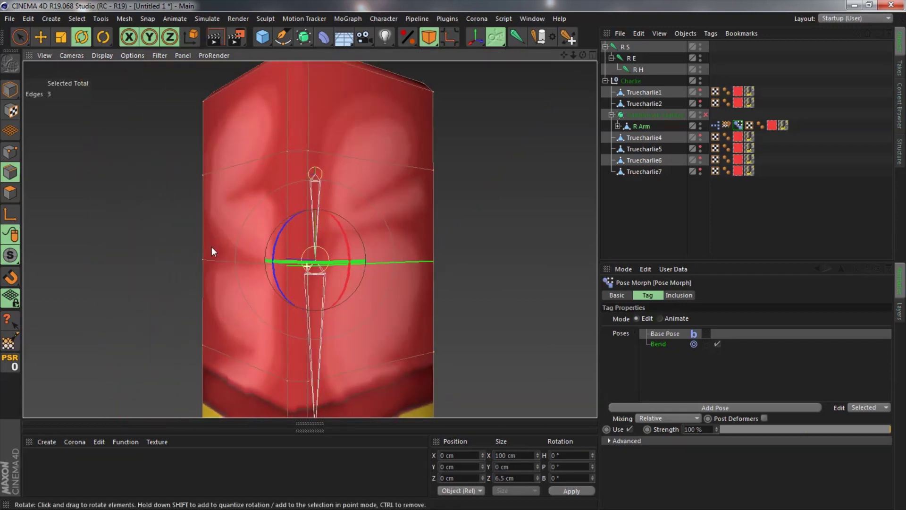
alt+drag(211, 246, 298, 265)
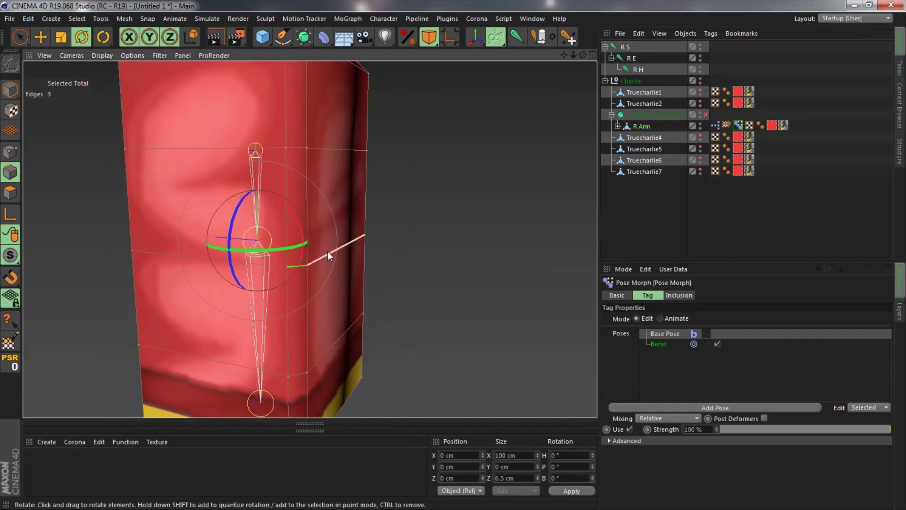
click(328, 251)
key(e)
drag(341, 209, 353, 105)
Select the two outer bevel points beside the raised edge in point mode and set their Y position to 36.75 cm
click(9, 152)
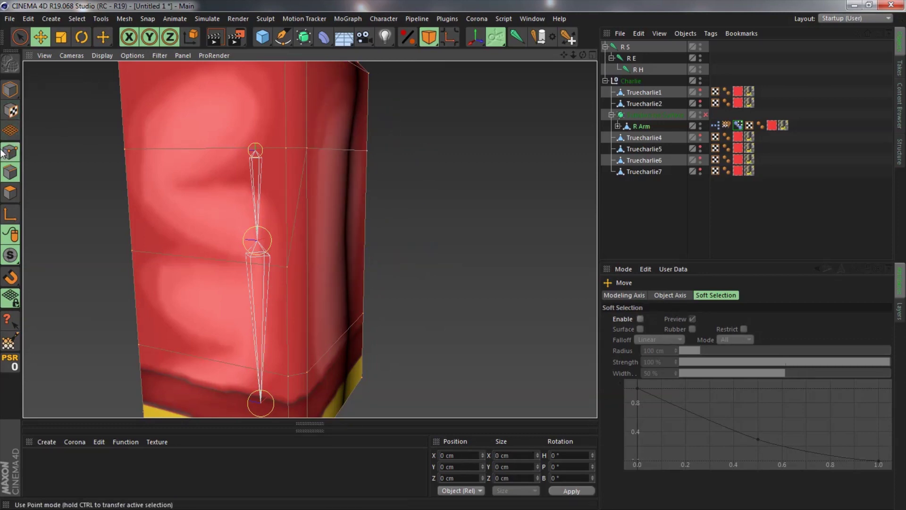
click(283, 266)
alt+drag(328, 279, 301, 273)
shift+click(318, 285)
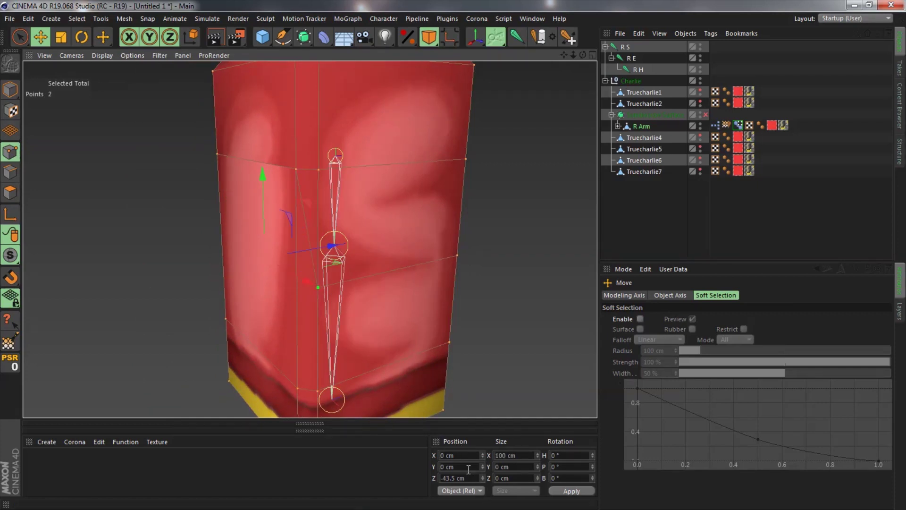
click(468, 468)
key(Return)
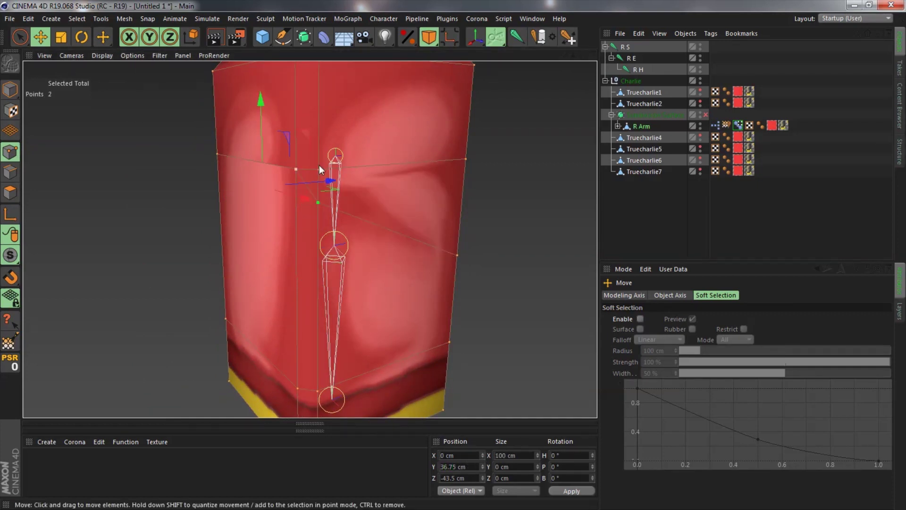
Fine-tune the height of the two bevel points, trying Y 46.75 cm and settling on 43.5 cm, and deselect them
scroll(319, 166, up, 5)
click(474, 467)
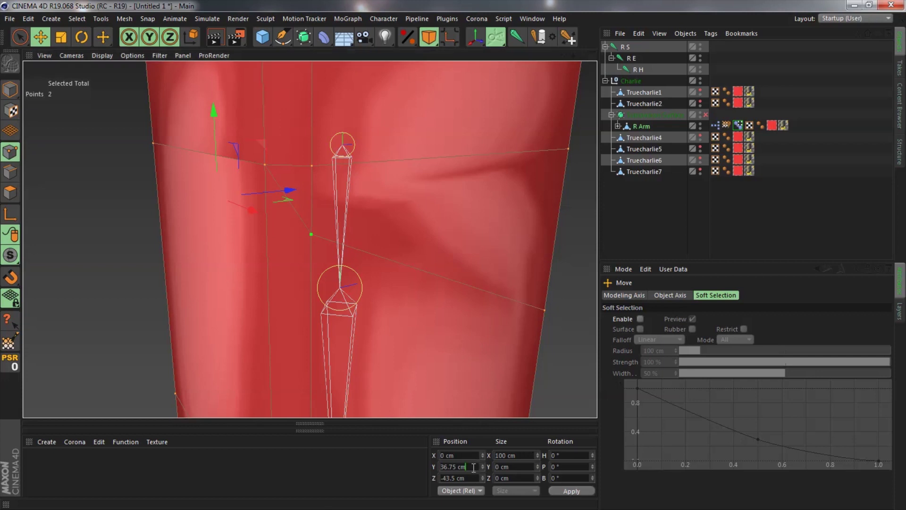
key(Return)
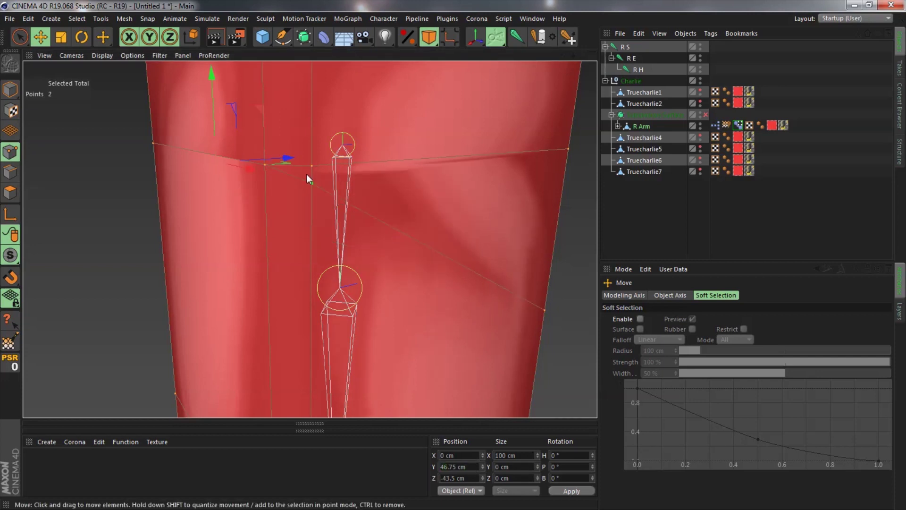
alt+drag(307, 175, 236, 137)
double_click(469, 467)
text(43.5)
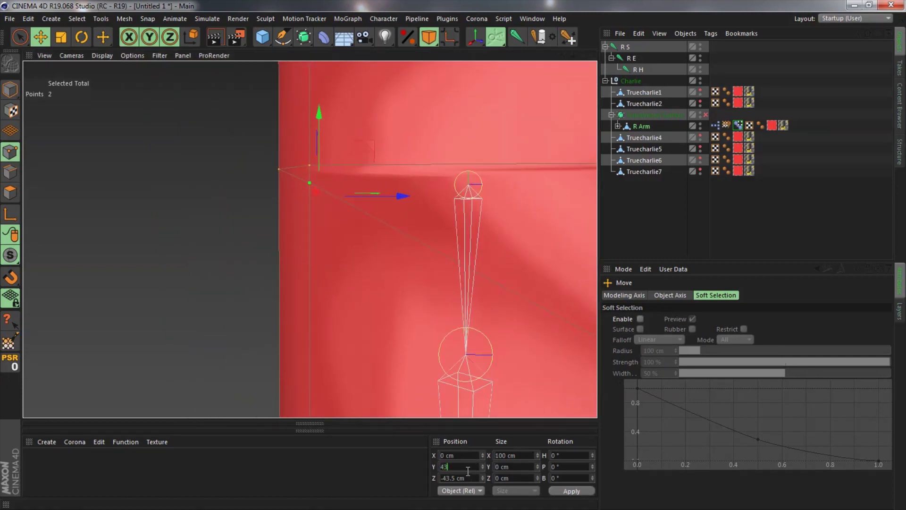
key(Return)
click(431, 341)
Display the R E joint's weights on the arm with the Weight Tool and return the Pose Morph tag to Animate mode
scroll(330, 193, down, 7)
alt+drag(340, 249, 509, 264)
scroll(509, 265, down, 3)
click(631, 58)
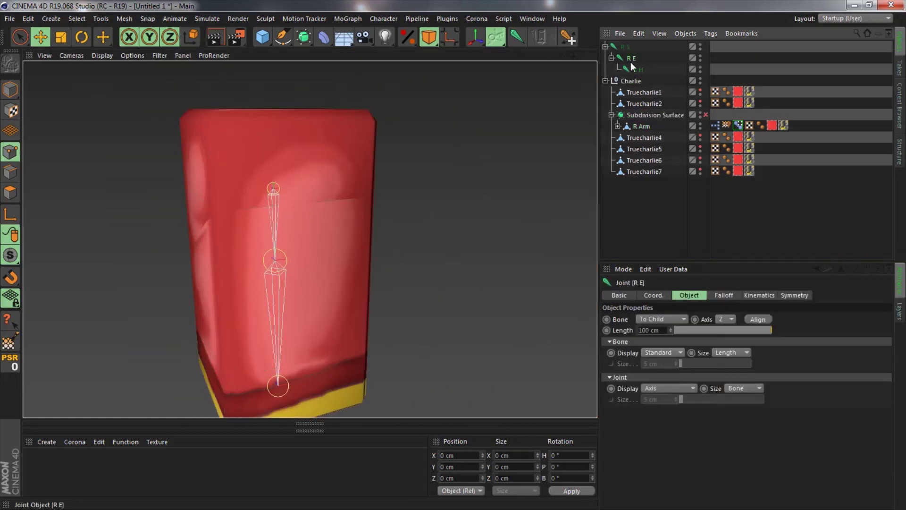
click(9, 340)
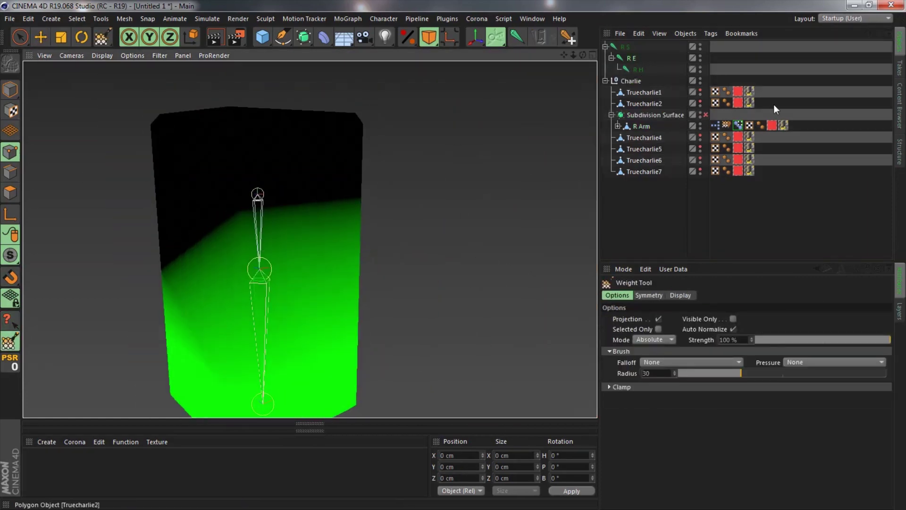
click(739, 125)
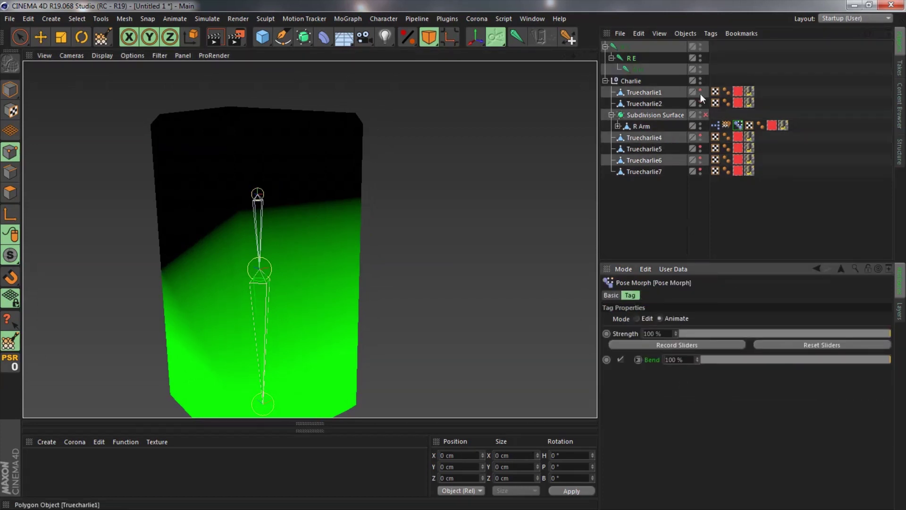
Re-enable the XPresso tag on R Arm and show the arm with Gouraud shading plus lines
click(716, 125)
click(639, 345)
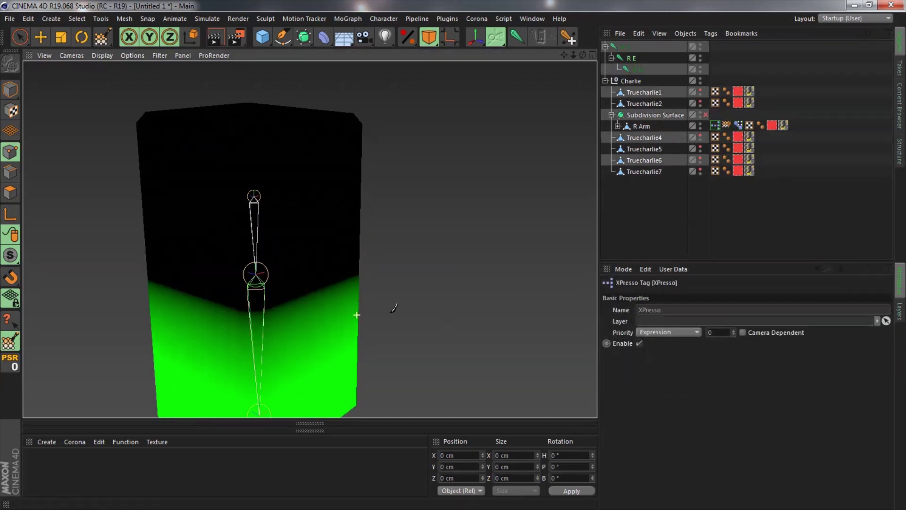
key(n)
key(b)
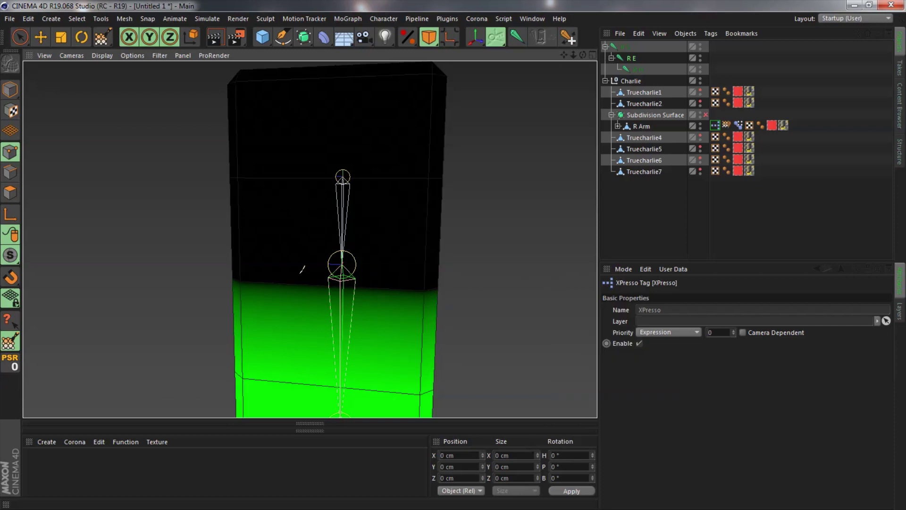
Toggle the Weight Tool's Visible Only option and paint the elbow loop's corner points with both the R S and R E joints selected
click(10, 340)
click(733, 319)
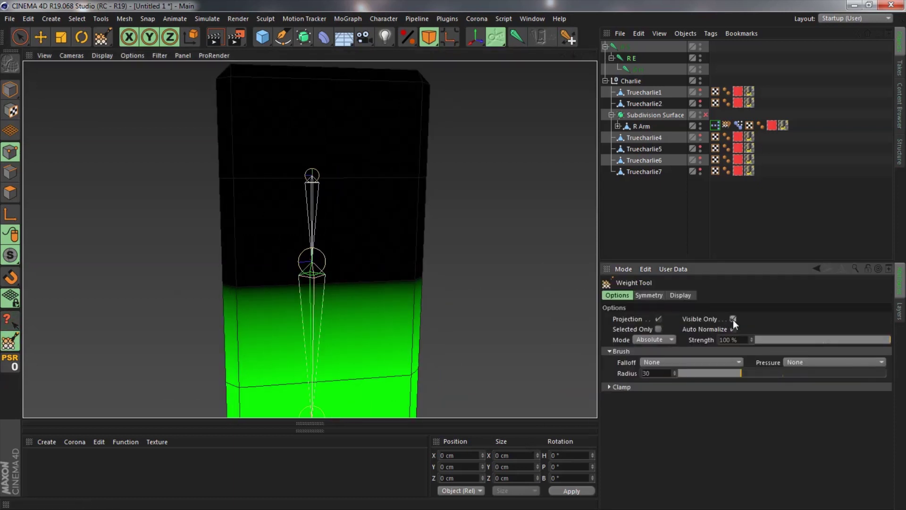
shift+click(627, 47)
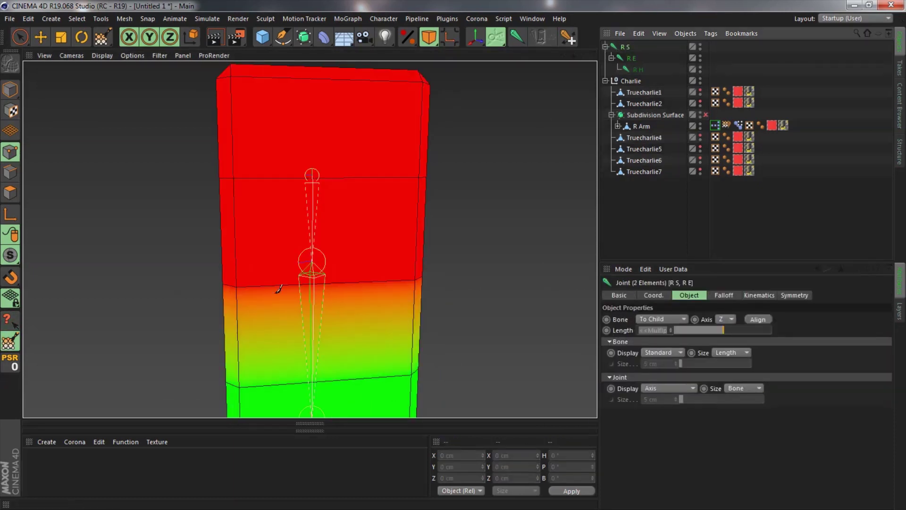
alt+drag(234, 288, 292, 284)
click(240, 287)
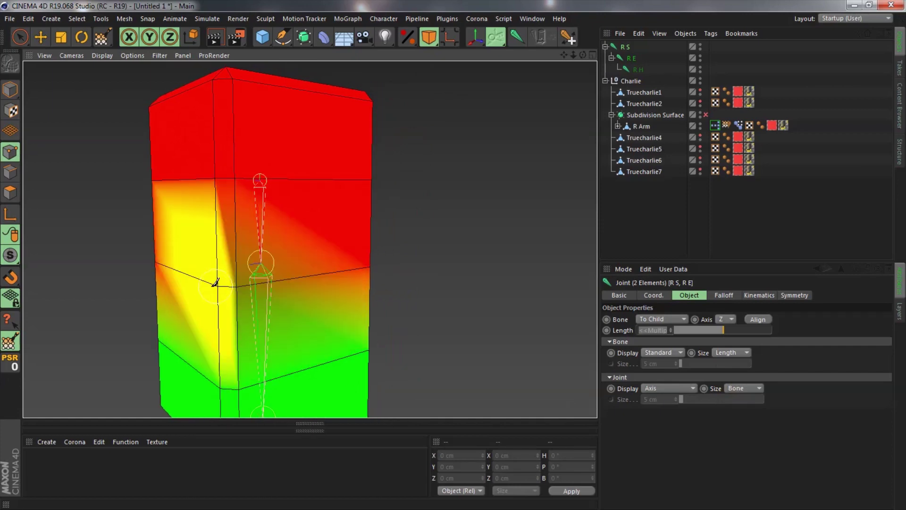
click(214, 286)
mouse_move(202, 288)
alt+mouse_down()
mouse_move(249, 285)
mouse_move(313, 238)
mouse_move(273, 296)
mouse_move(306, 295)
mouse_move(214, 297)
mouse_move(192, 247)
alt+mouse_up()
Rotate the R E joint to a pitch of -90° in model mode and display the arm in Gouraud shading without lines
key(r)
scroll(192, 247, down, 3)
alt+drag(358, 199, 321, 200)
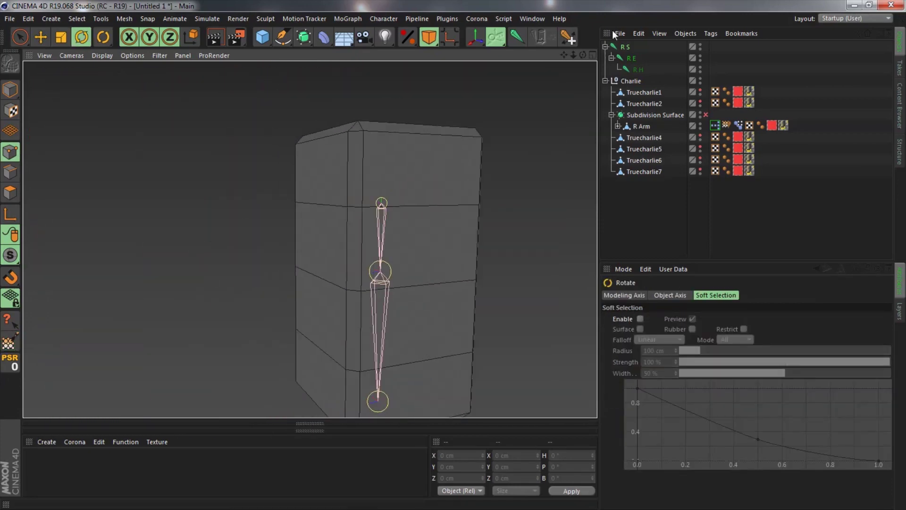
click(633, 58)
click(10, 90)
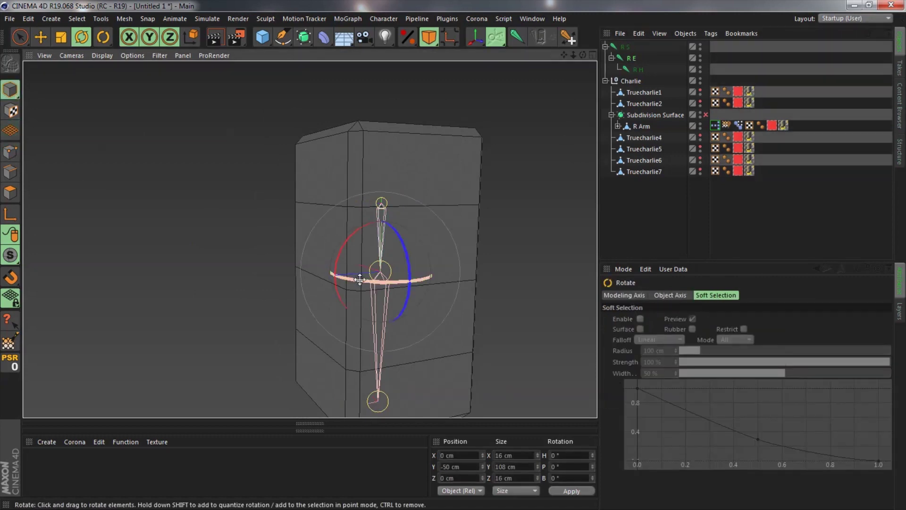
mouse_move(338, 258)
mouse_down()
mouse_move(335, 313)
mouse_move(361, 342)
mouse_up()
key(n)
key(a)
alt+middle_drag(400, 344, 285, 339)
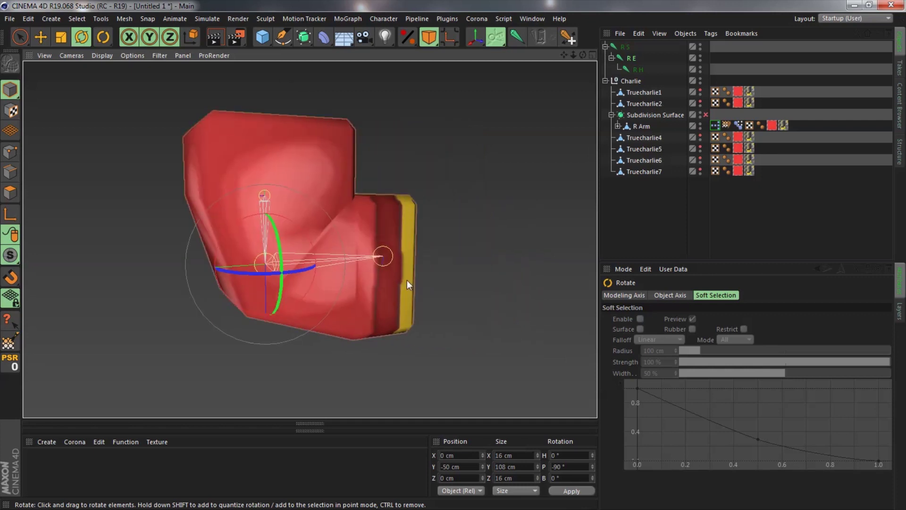
Turn on the Subdivision Surface and deselect everything to inspect the smoothed elbow bend
click(407, 280)
key(q)
click(464, 164)
alt+drag(463, 165, 442, 151)
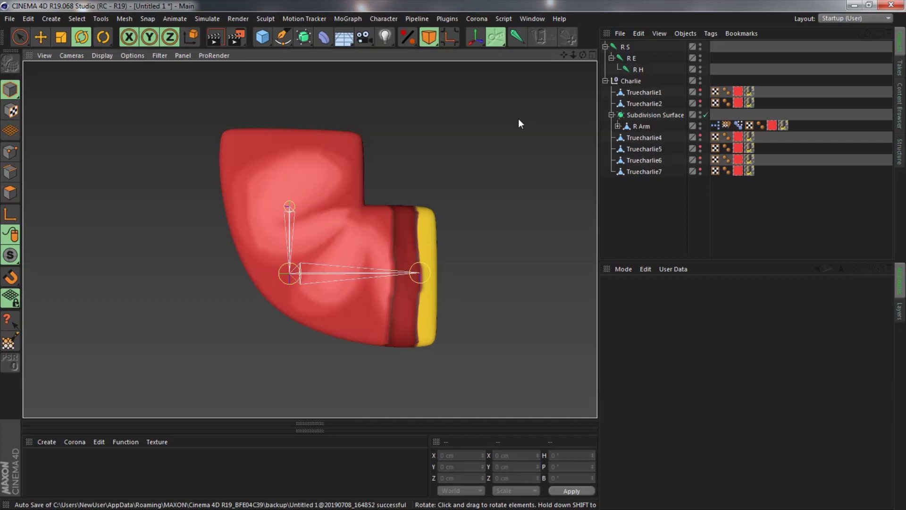
Open R Arm's XPresso setup, review the node connections driving the Bend pose, and close it
click(642, 126)
click(717, 125)
double_click(718, 124)
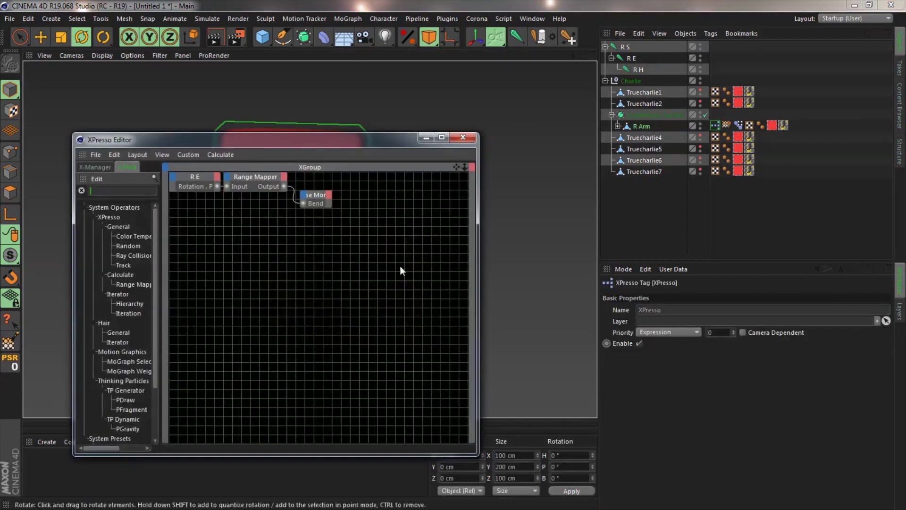
click(355, 245)
click(463, 138)
Put R Arm's Pose Morph tag in Edit mode and add a second pose named Sharp
click(738, 125)
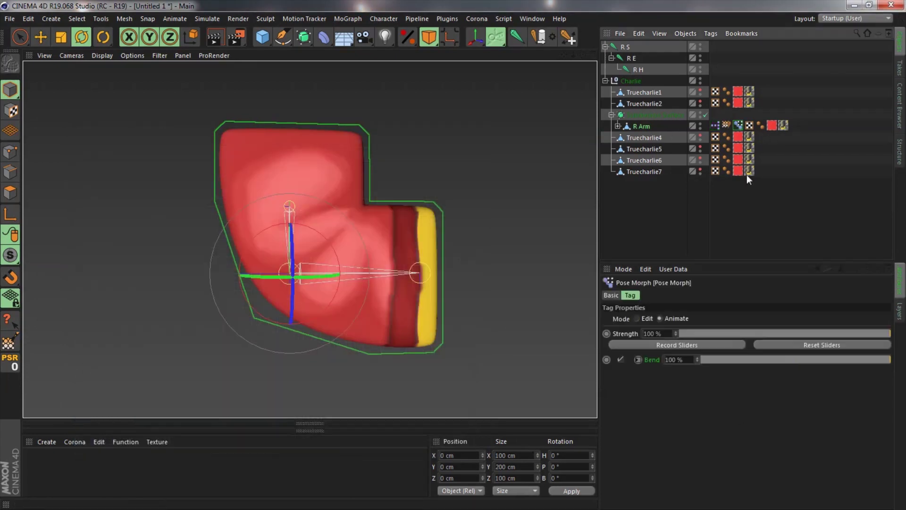
click(637, 319)
click(702, 408)
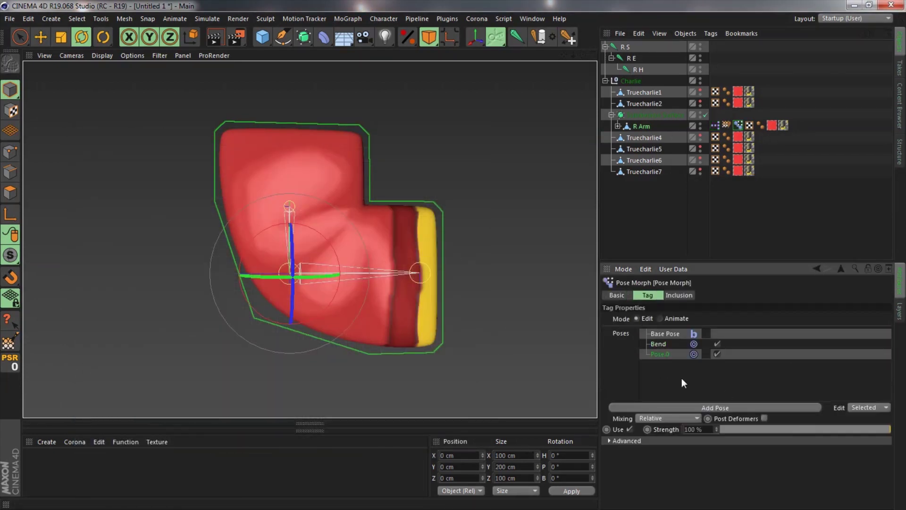
double_click(662, 354)
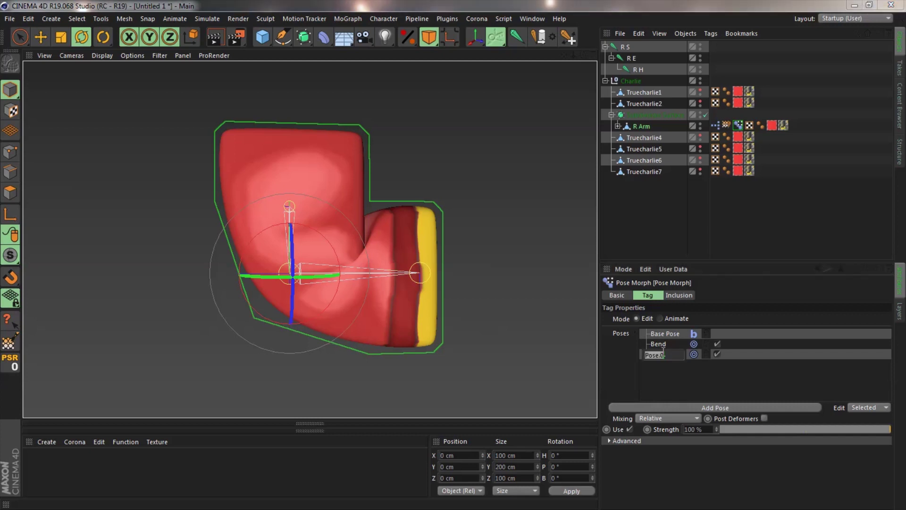
double_click(678, 349)
key(Tab)
text(S)
key(Return)
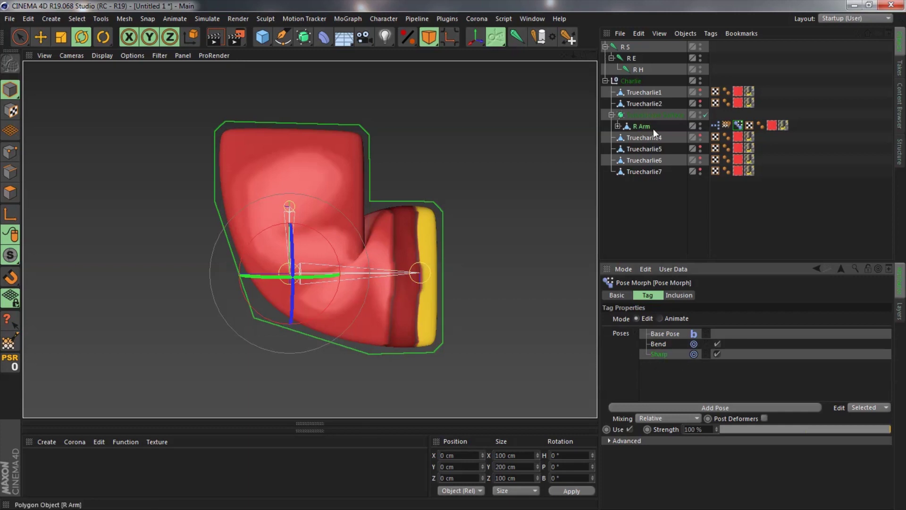
Turn off the Subdivision Surface and move the long outer-elbow edge down close to the edge loop below in the Sharp pose
click(10, 173)
key(q)
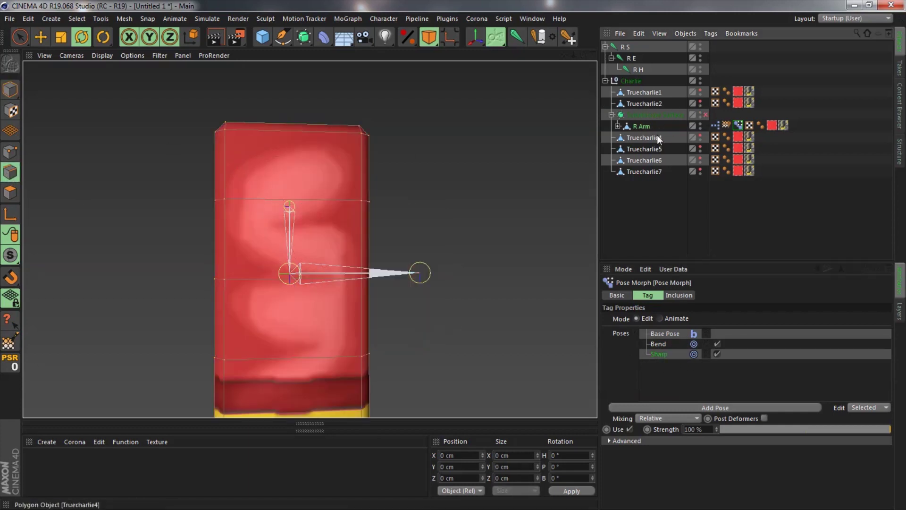
alt+drag(258, 326, 217, 279)
click(193, 276)
scroll(237, 294, up, 5)
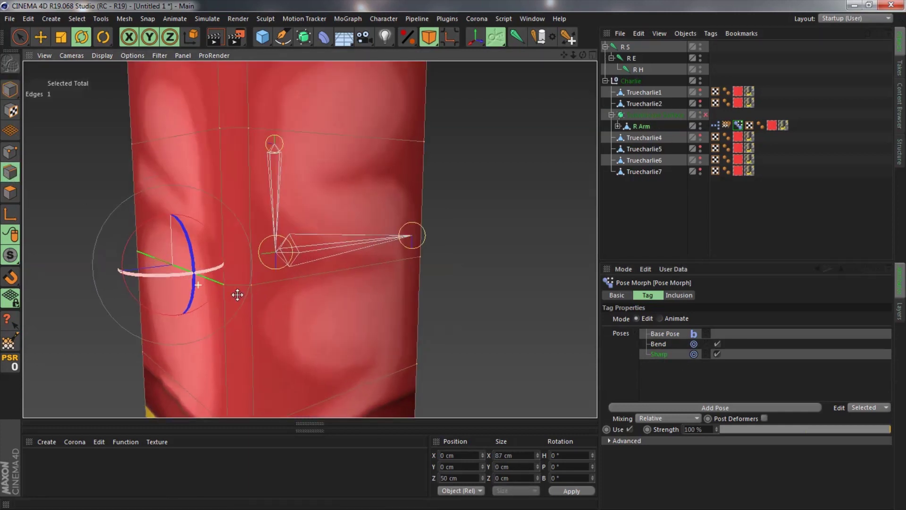
key(e)
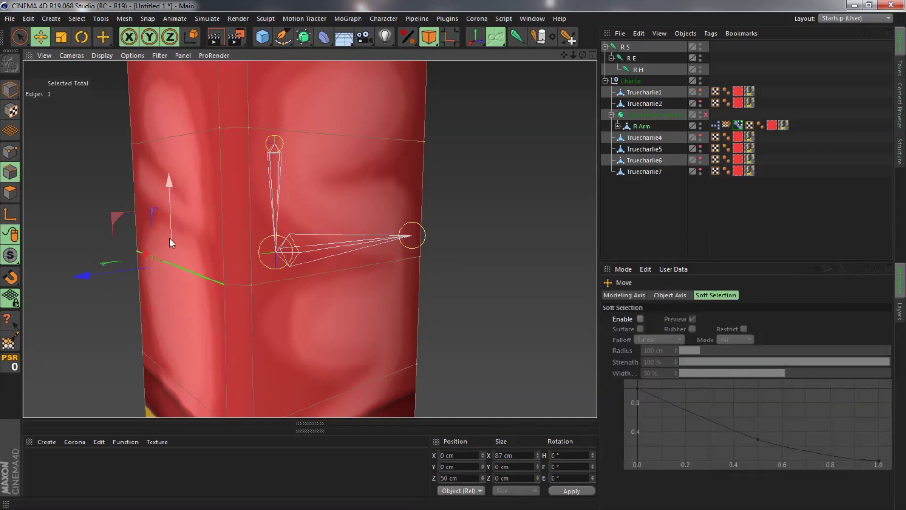
drag(171, 235, 193, 350)
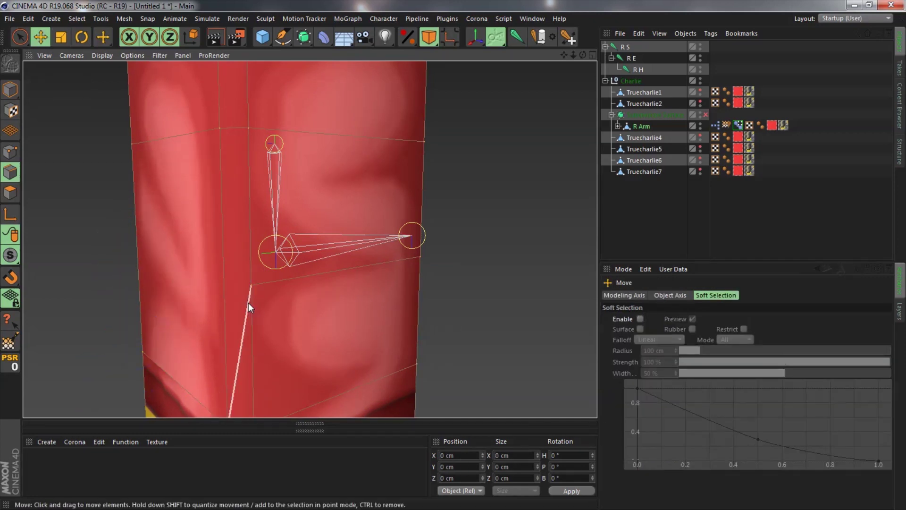
Select the two bevel points beside the lowered edge in point mode and set their Y position to -43.5 cm
click(10, 151)
click(253, 285)
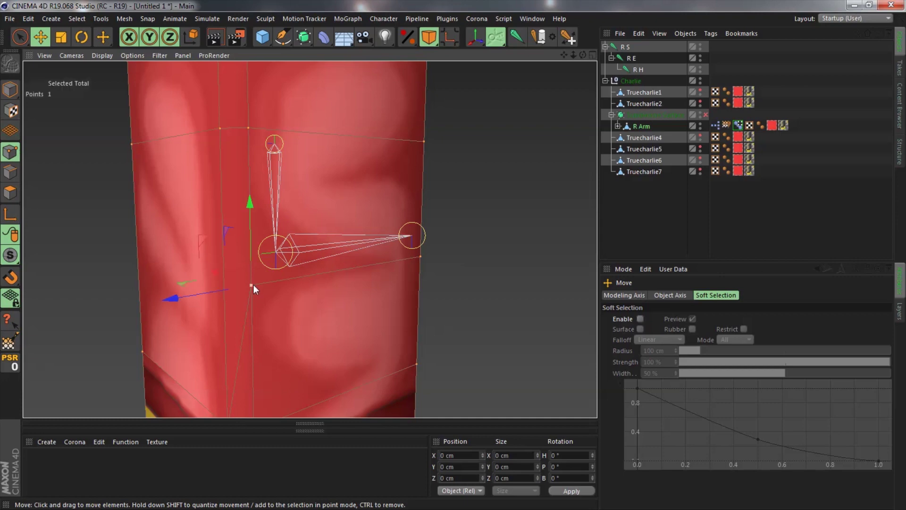
alt+drag(253, 285, 336, 291)
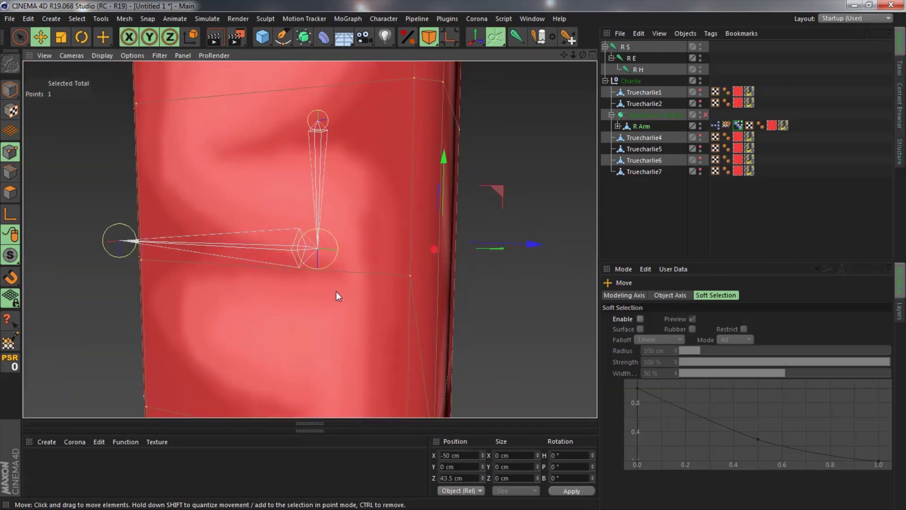
shift+click(410, 276)
click(473, 467)
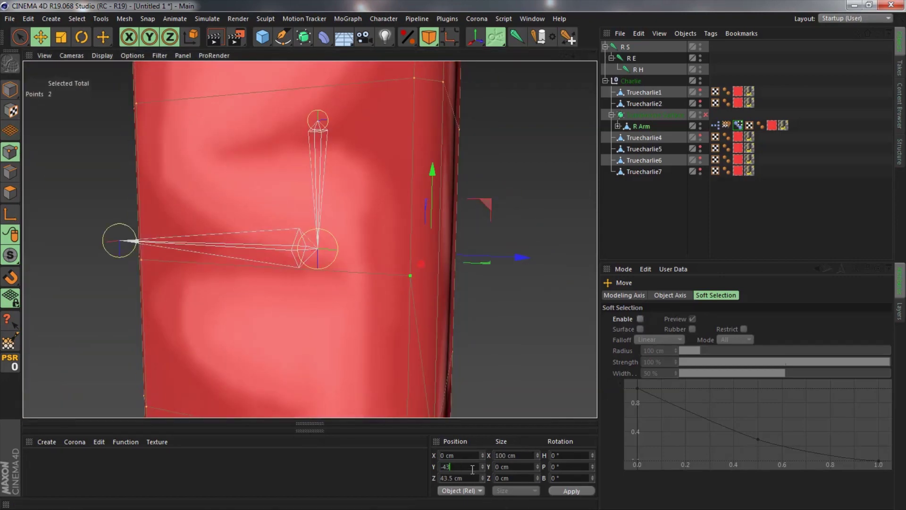
text(-43)
key(Return)
alt+middle_drag(433, 349, 389, 197)
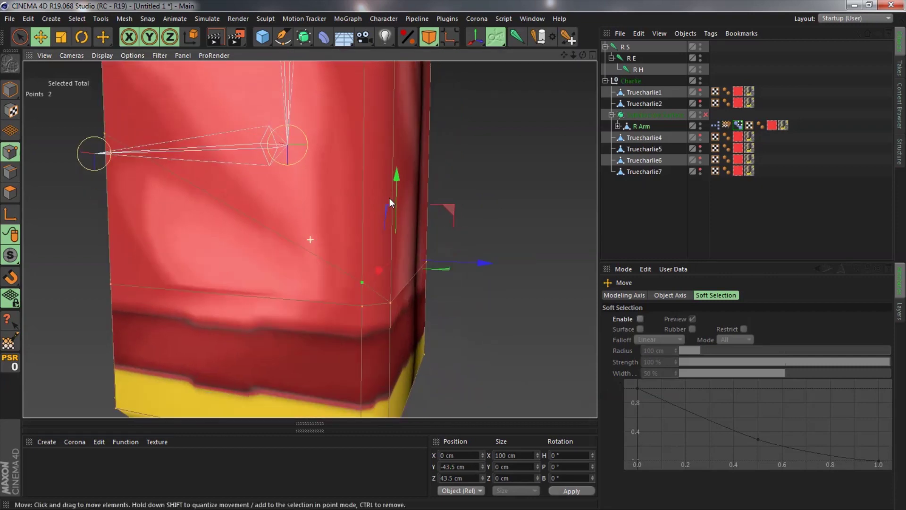
alt+drag(447, 289, 283, 264)
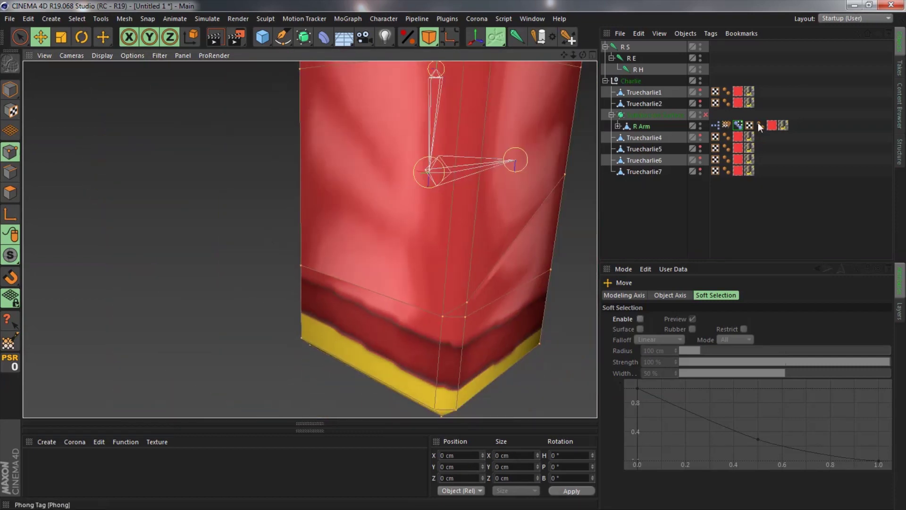
Return to model mode and deselect the arm to inspect the Sharp pose on the bent elbow
click(10, 89)
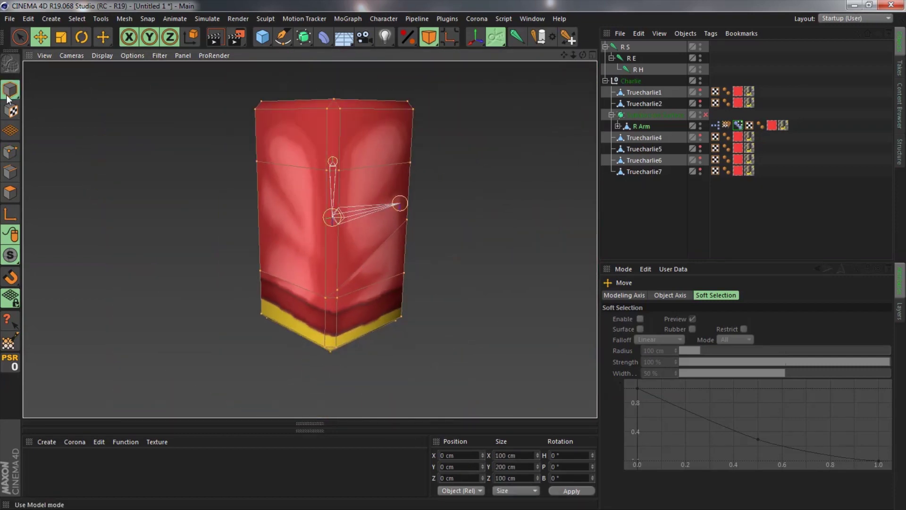
click(498, 143)
alt+drag(498, 143, 406, 146)
Add another Pose Morph tag to R Arm with Maps mixing and name its pose Sharp
click(641, 127)
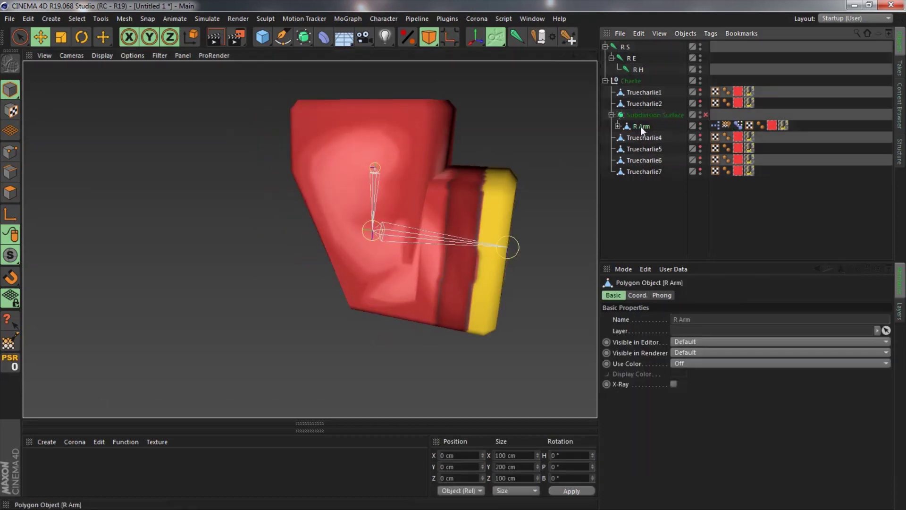
key(shift+c)
text(add po)
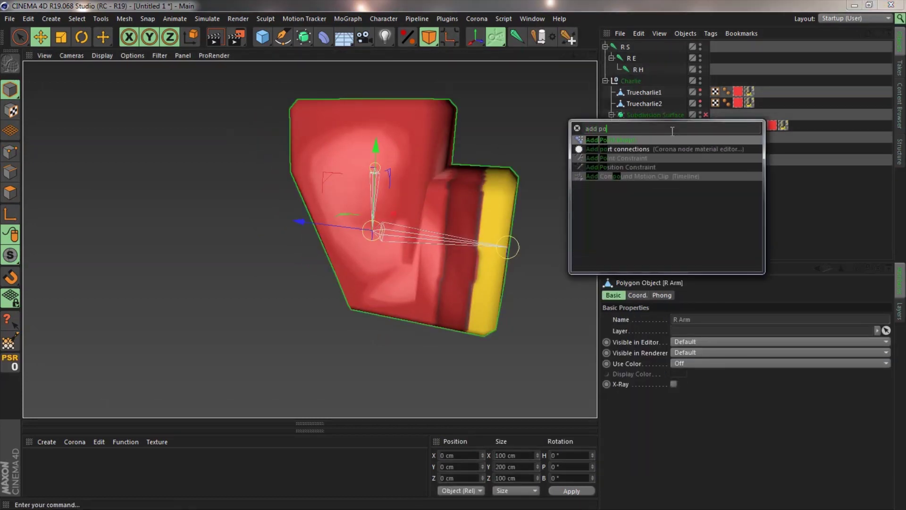
key(Return)
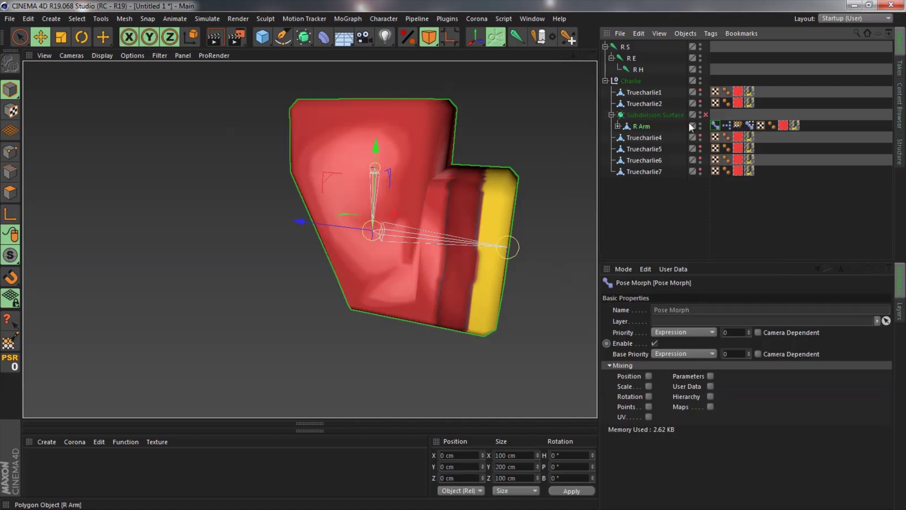
click(710, 406)
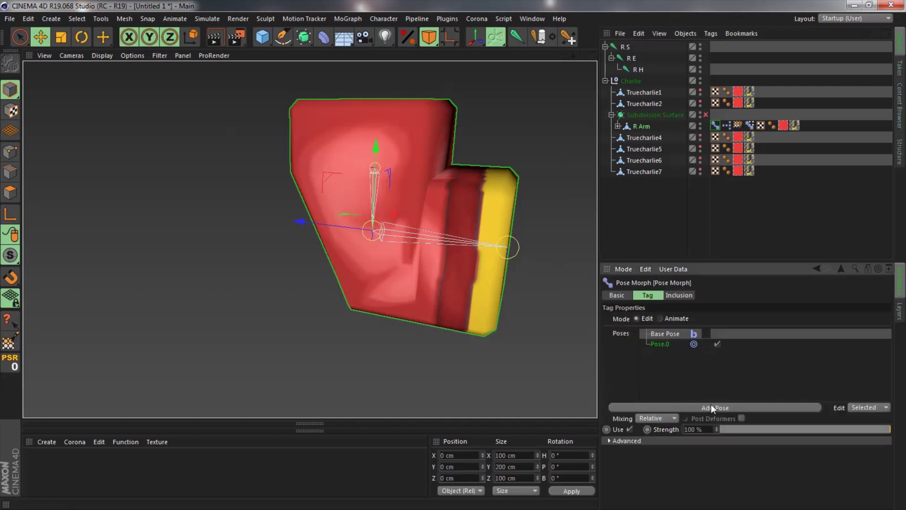
double_click(661, 344)
text(Shar)
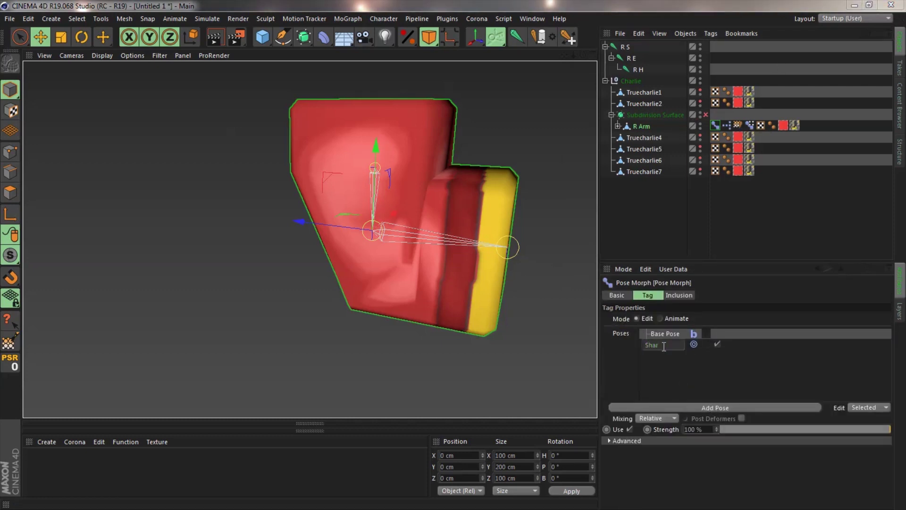
text(p)
key(Return)
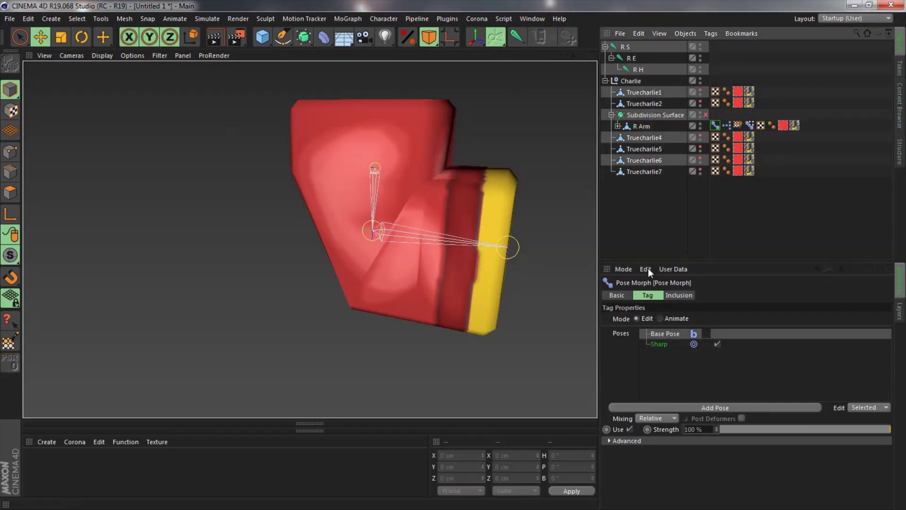
Disable R Arm's XPresso tag and check the Bend and Sharp sliders in the original Pose Morph tag
click(632, 58)
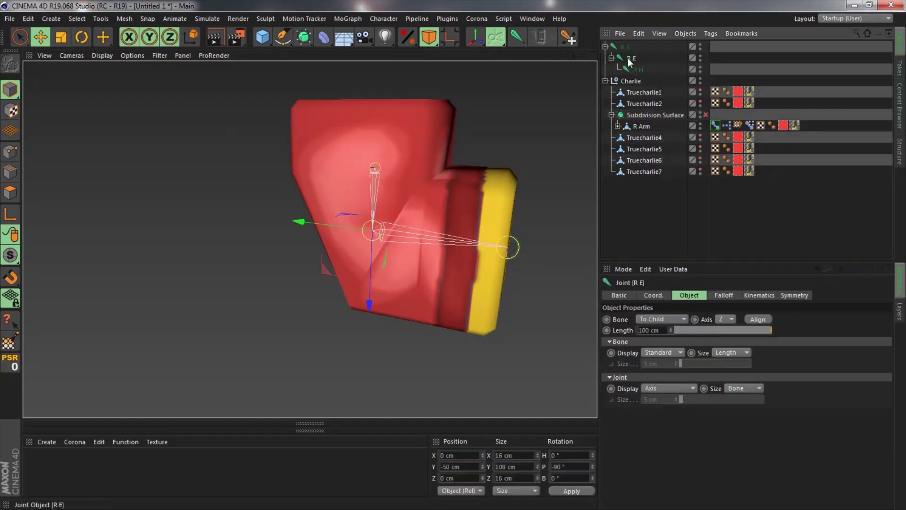
click(648, 128)
click(714, 125)
click(727, 125)
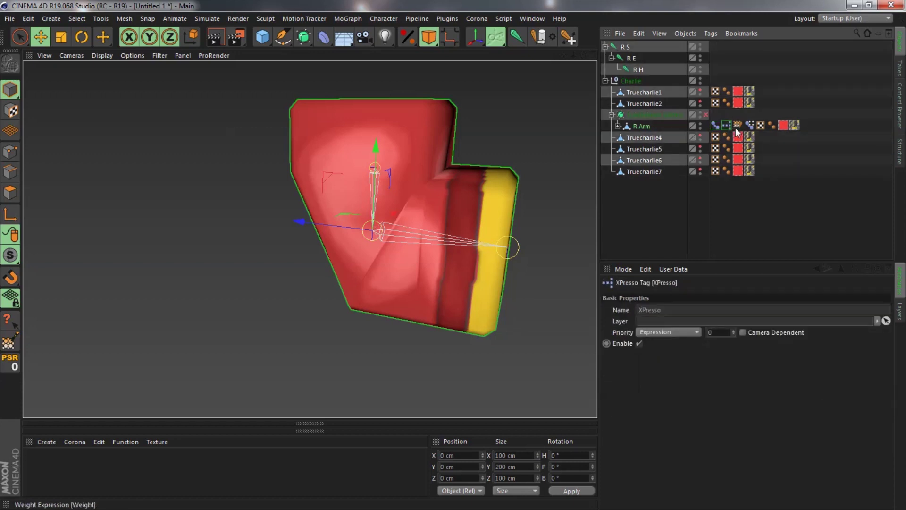
click(639, 343)
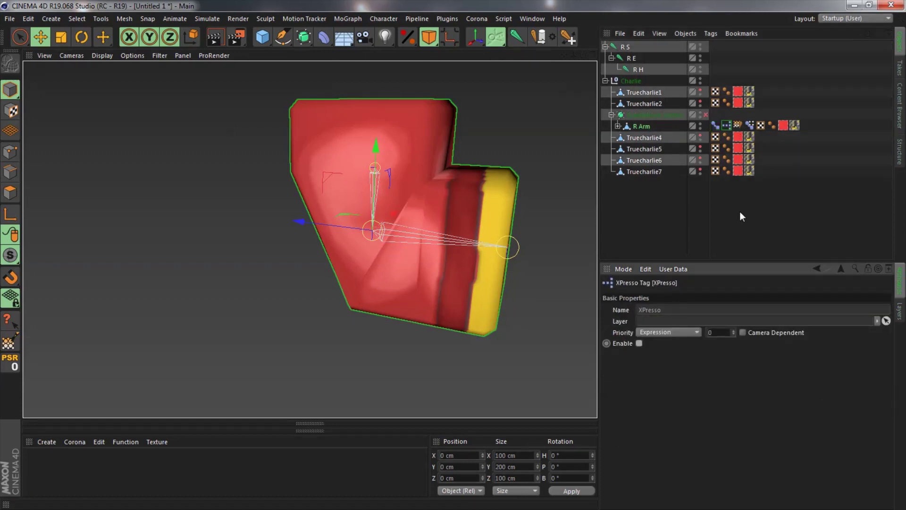
click(739, 127)
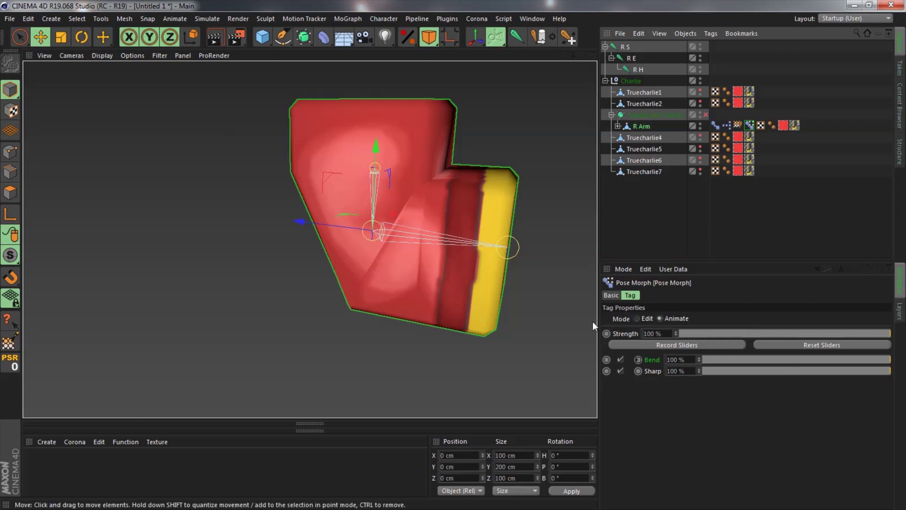
click(612, 296)
click(819, 172)
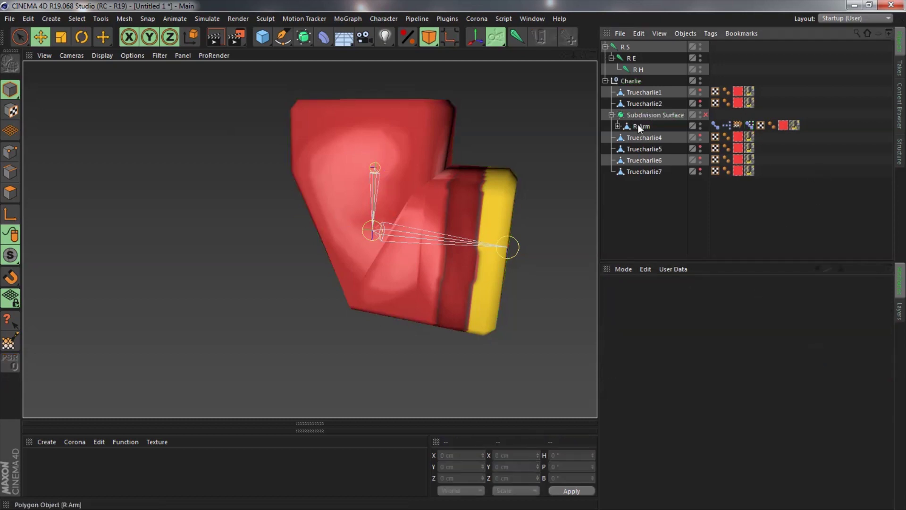
Straighten the elbow by setting the R E joint's P rotation to 0°
click(640, 127)
click(632, 58)
click(572, 466)
text(-90)
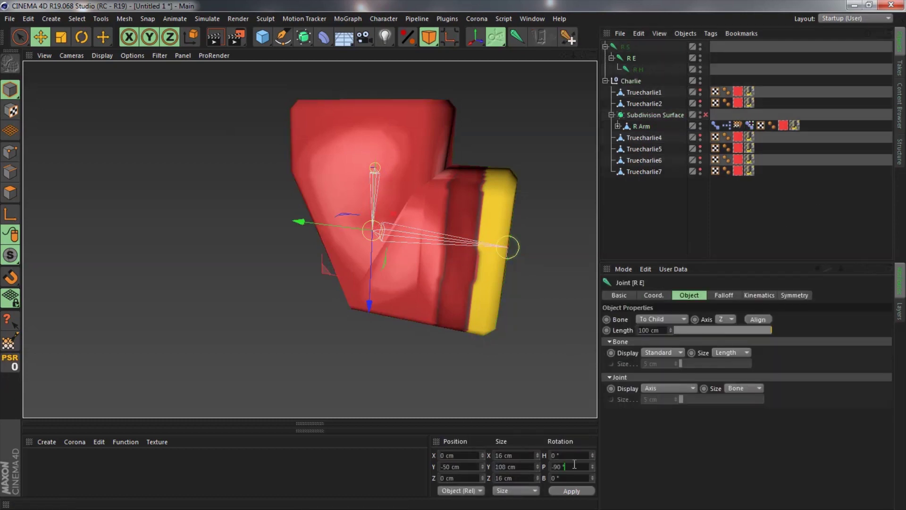
text(0)
key(Return)
alt+drag(388, 247, 422, 274)
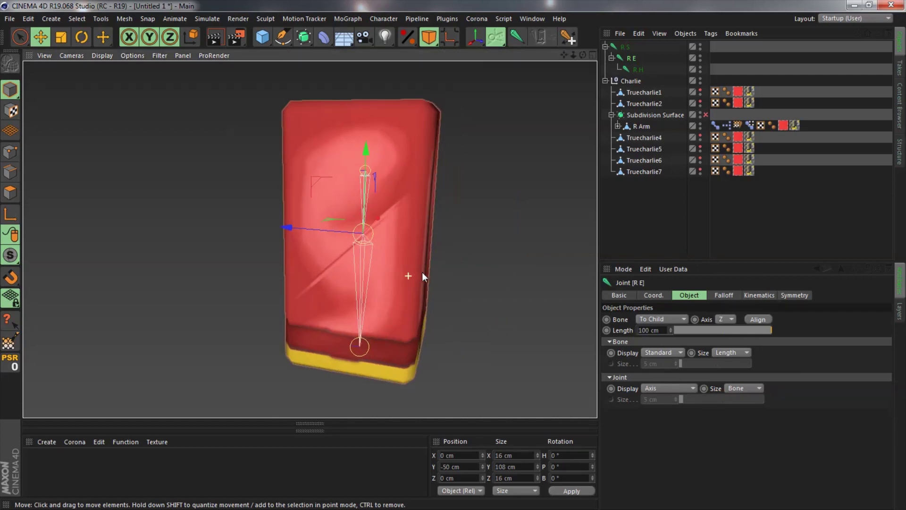
Disable R Arm's Pose Morph tag that holds the Bend and Sharp poses, then deselect everything
click(749, 126)
click(631, 295)
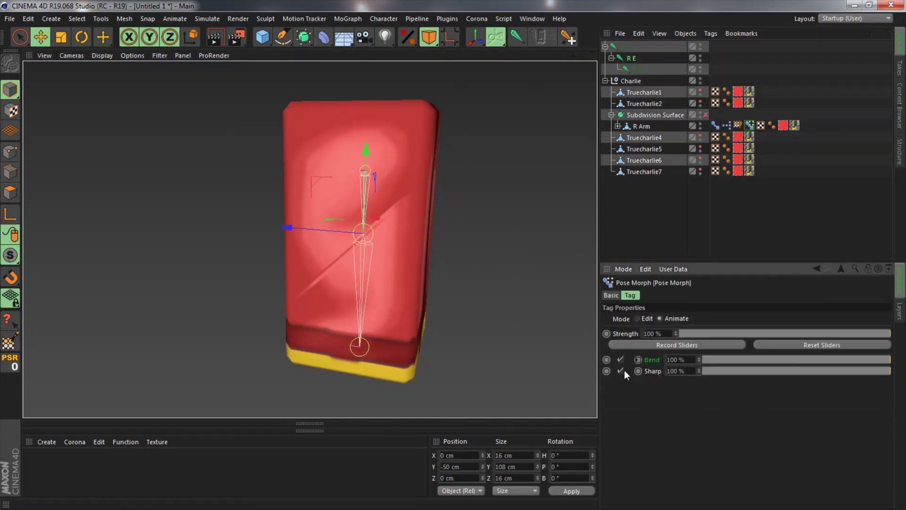
click(615, 293)
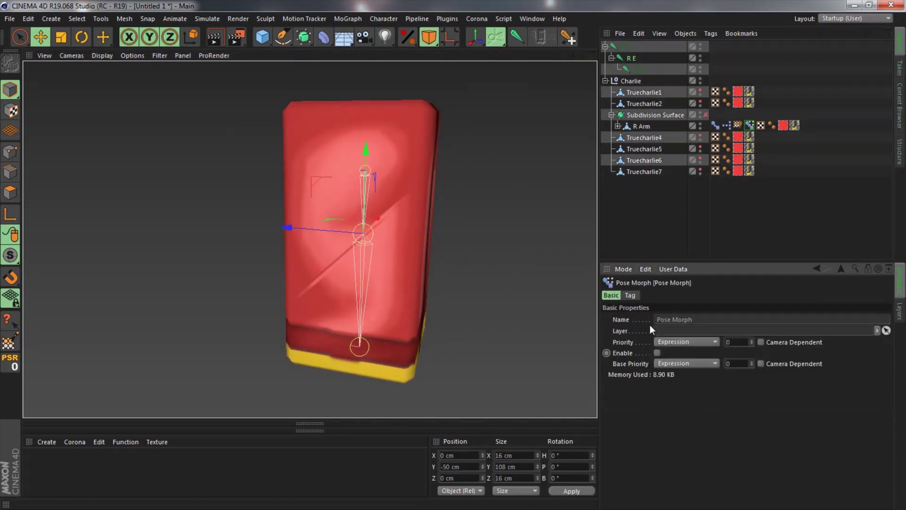
click(658, 353)
click(828, 186)
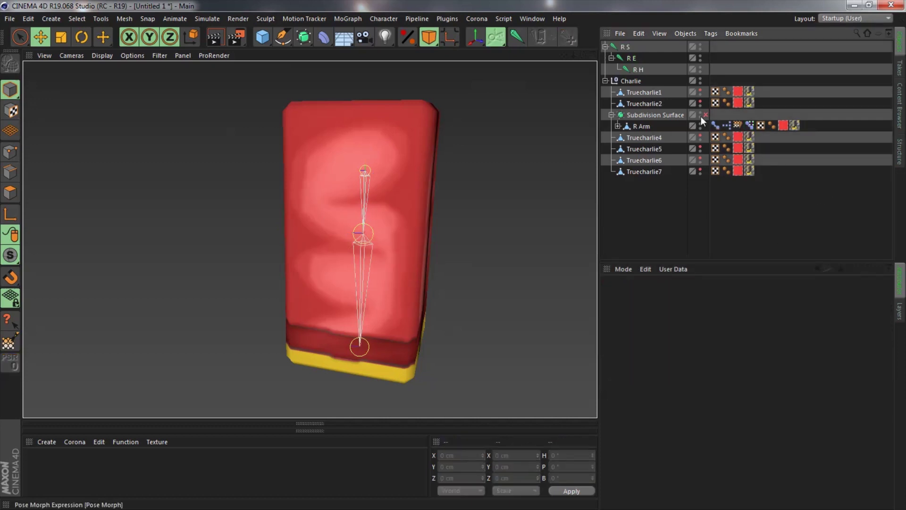
Examine the R S and R E joint weights around the arm's elbow with the Weight Tool
click(716, 125)
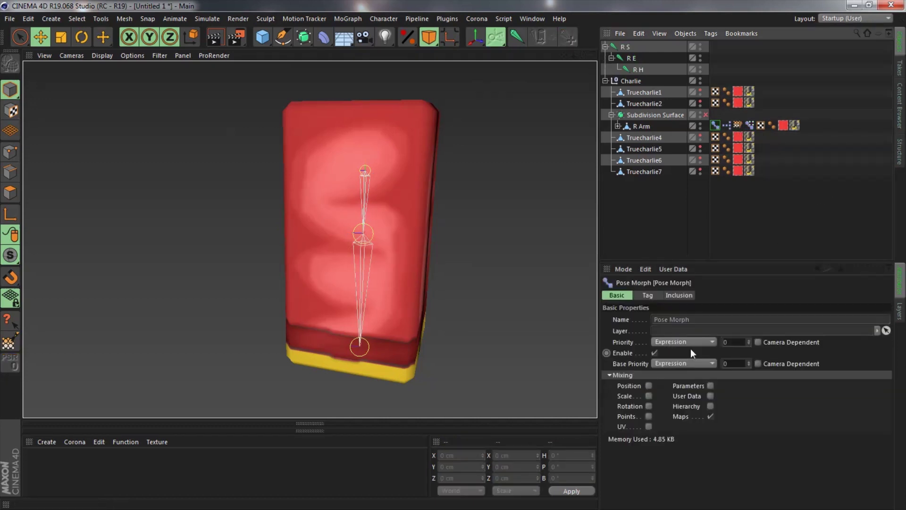
click(648, 296)
click(627, 63)
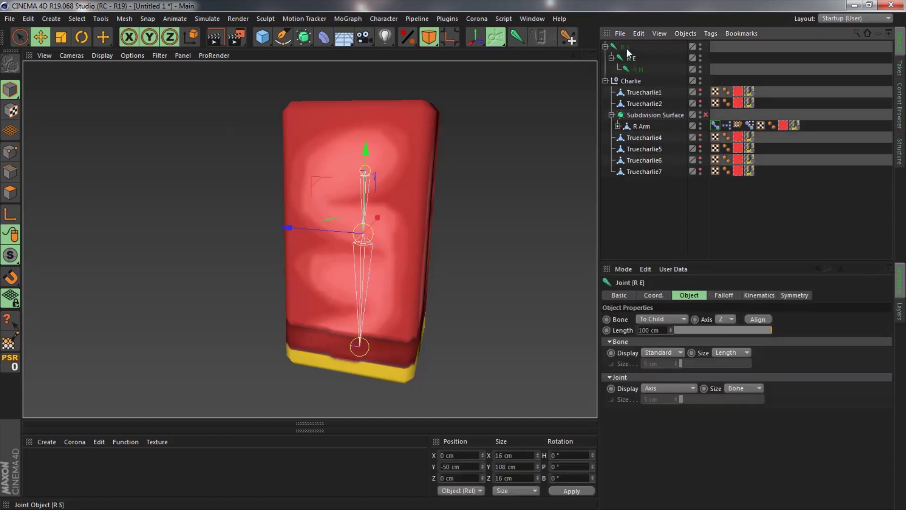
click(9, 340)
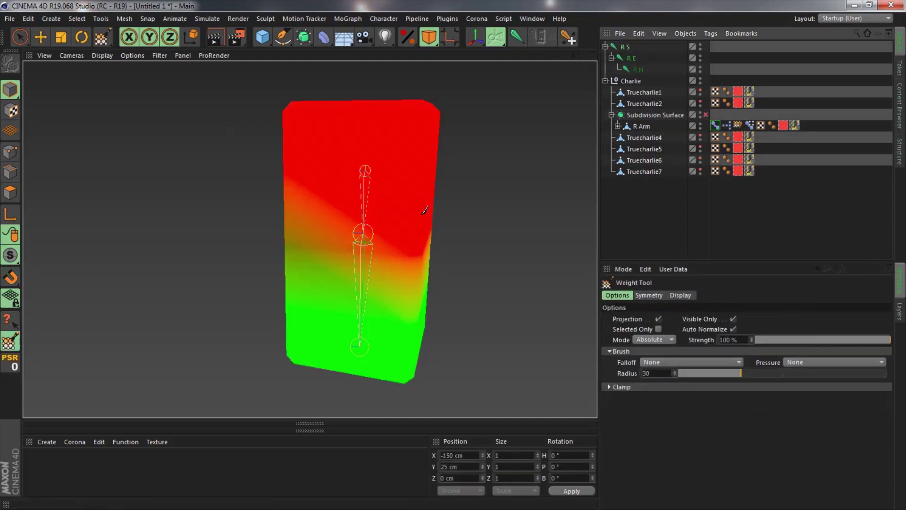
click(625, 47)
alt+drag(390, 259, 414, 262)
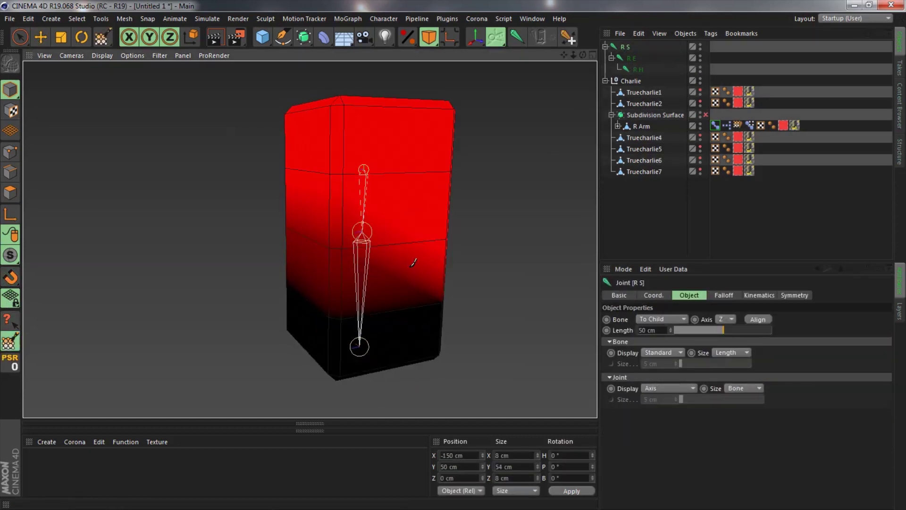
scroll(338, 241, up, 5)
click(5, 342)
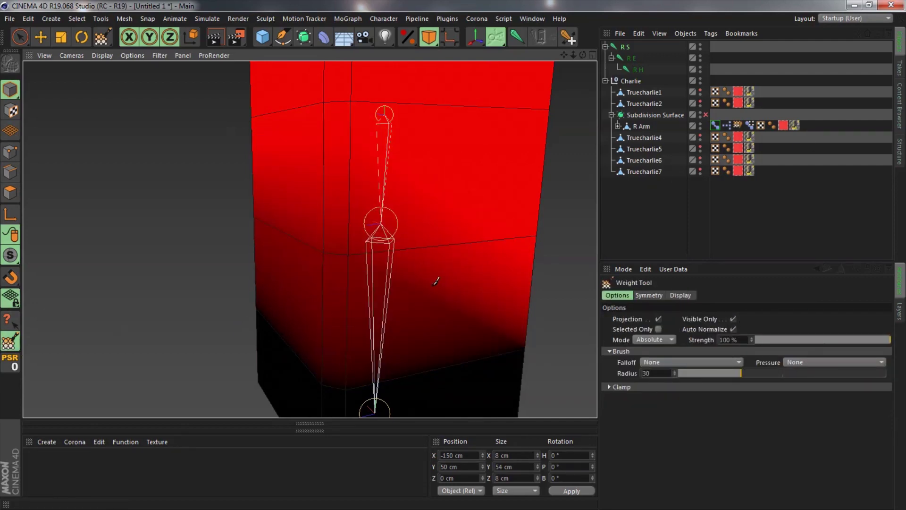
mouse_move(312, 273)
alt+mouse_down()
mouse_move(325, 270)
mouse_move(305, 284)
alt+mouse_up()
alt+drag(371, 270, 326, 284)
scroll(326, 285, down, 3)
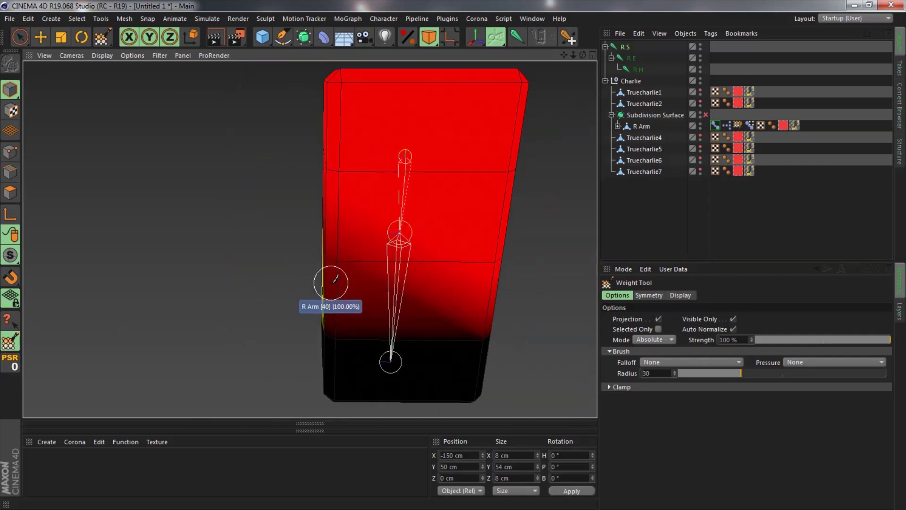
Delete the Pose Morph tag with Maps mixing from R Arm
click(715, 125)
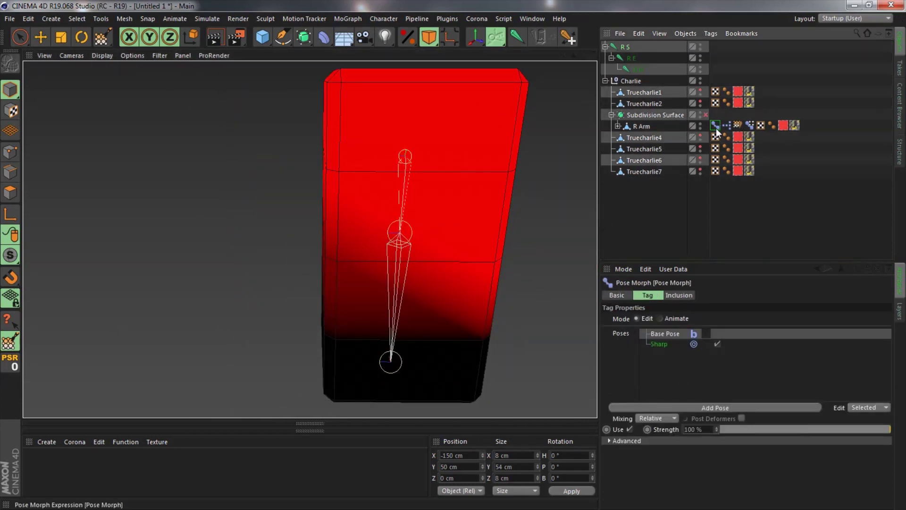
key(Delete)
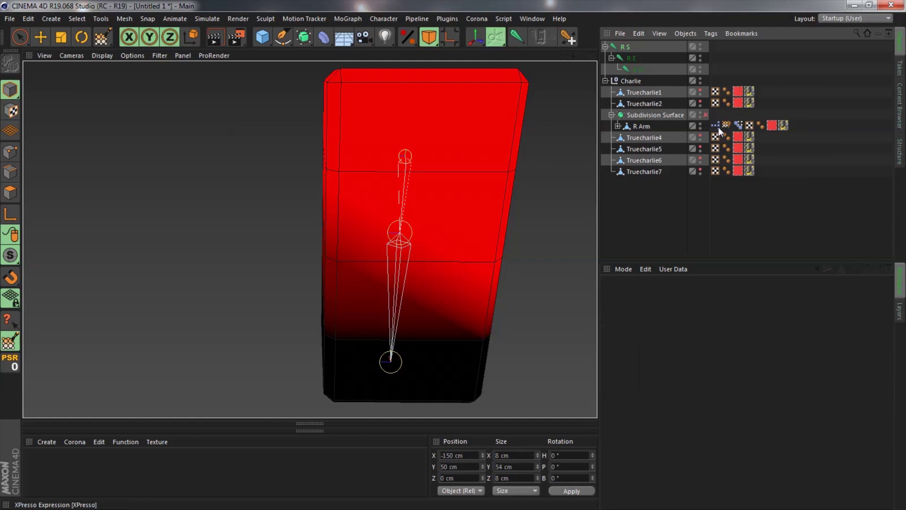
alt+drag(367, 267, 433, 255)
alt+drag(336, 266, 395, 244)
alt+drag(156, 253, 427, 269)
Add a fresh Pose Morph tag to R Arm with Maps mixing to capture the current weights
click(635, 130)
key(shift+c)
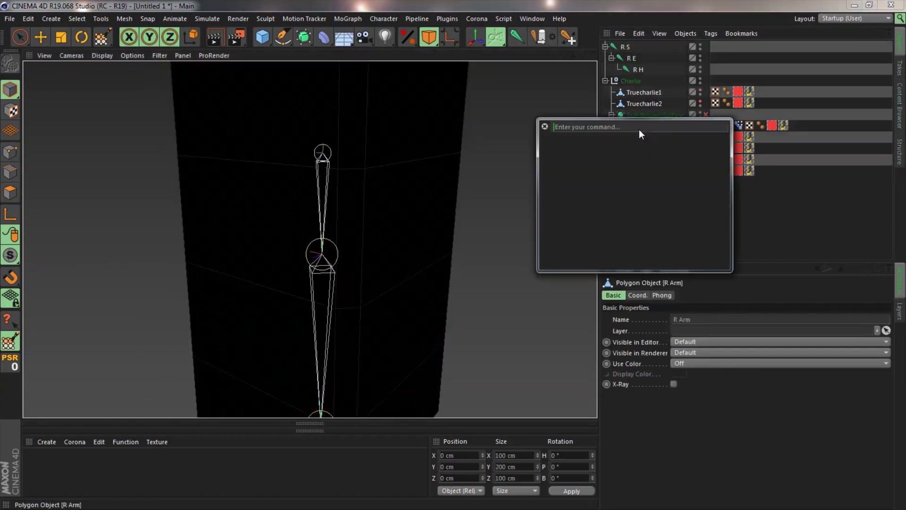
text(add pose morph)
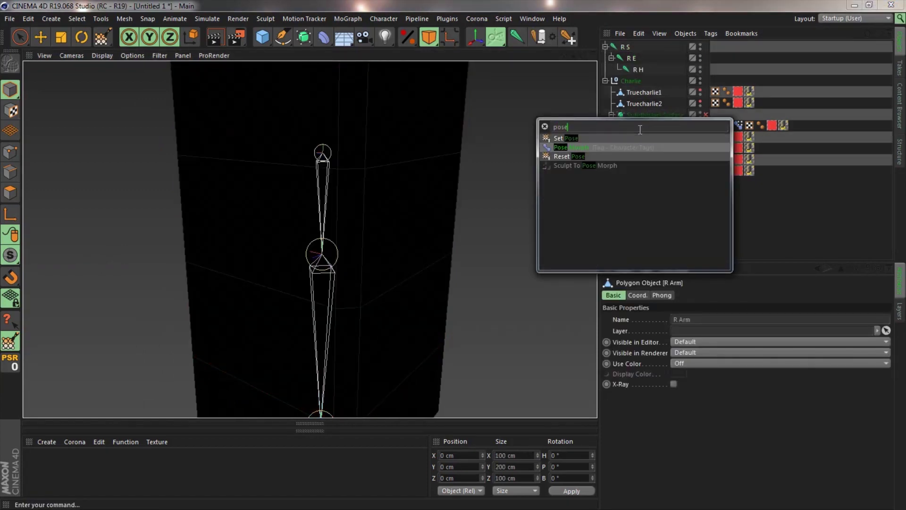
key(Return)
click(709, 408)
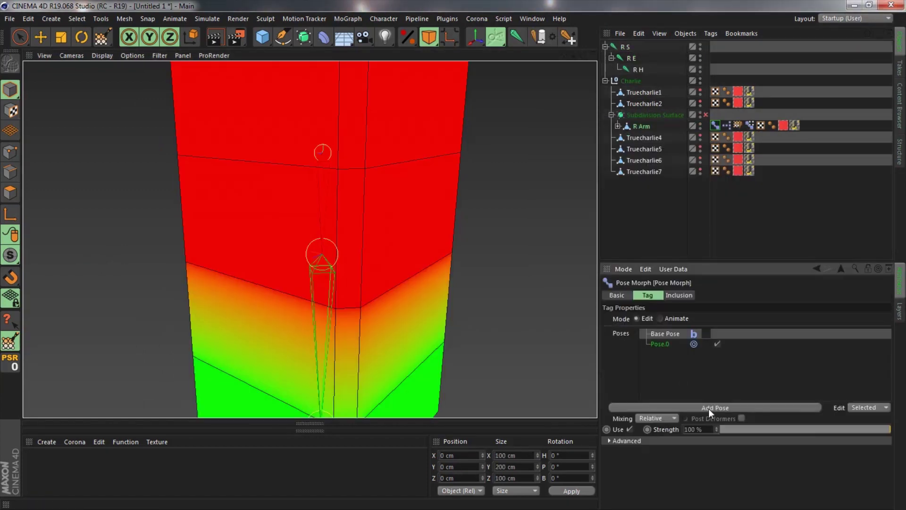
Copy the Base Pose from the Maps Pose Morph tag and delete that tag
click(668, 335)
right_click(668, 335)
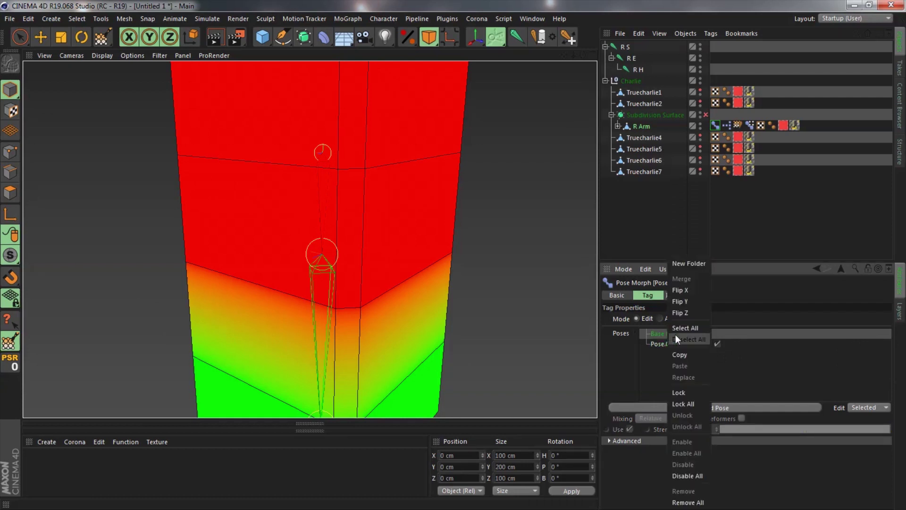
click(686, 357)
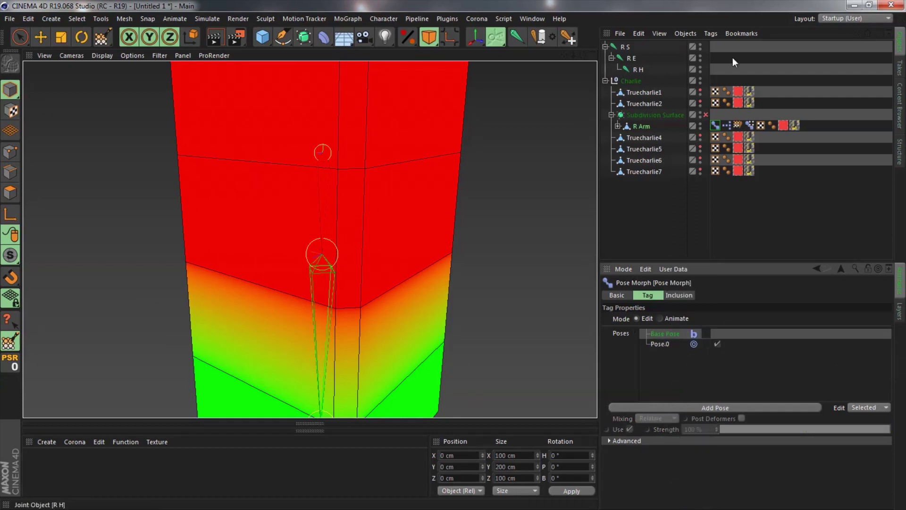
key(Delete)
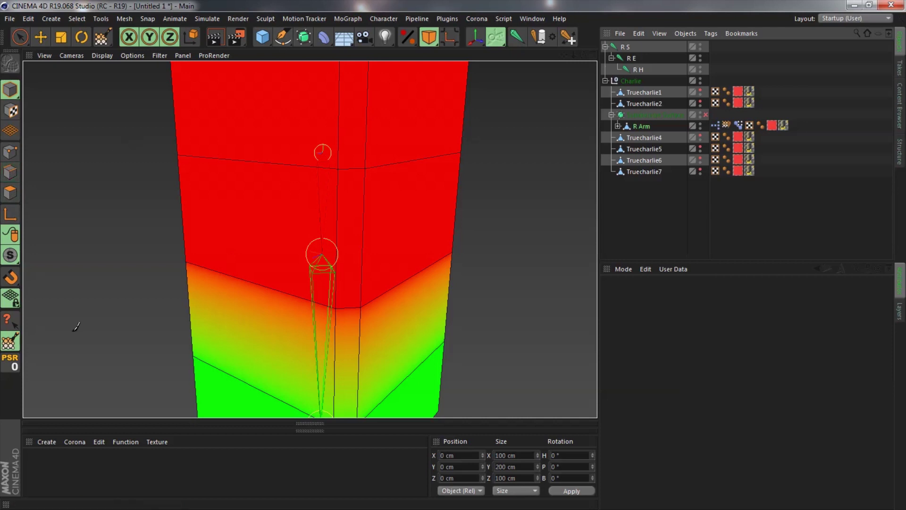
Select the R S and R E joints together and paint blended weights around the arm's elbow loop
click(637, 58)
ctrl+click(627, 48)
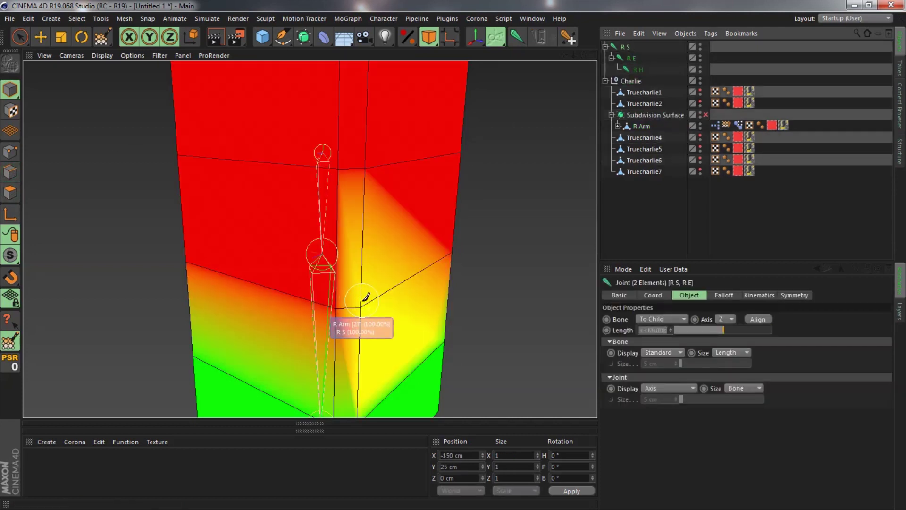
mouse_move(272, 298)
alt+mouse_down()
mouse_move(162, 315)
mouse_move(100, 307)
alt+mouse_up()
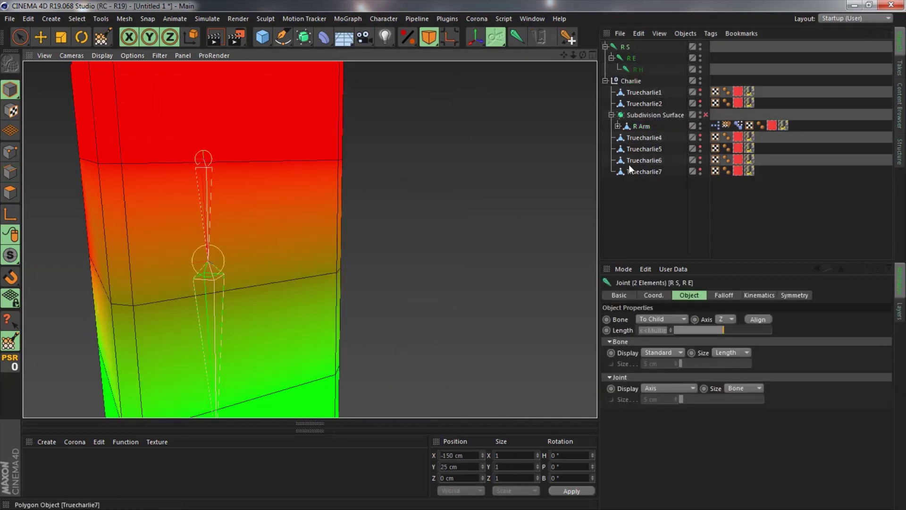
Add a new Pose Morph tag with Maps mixing to R Arm, based on the repainted weights
click(638, 125)
key(shift+c)
text(pos)
key(Return)
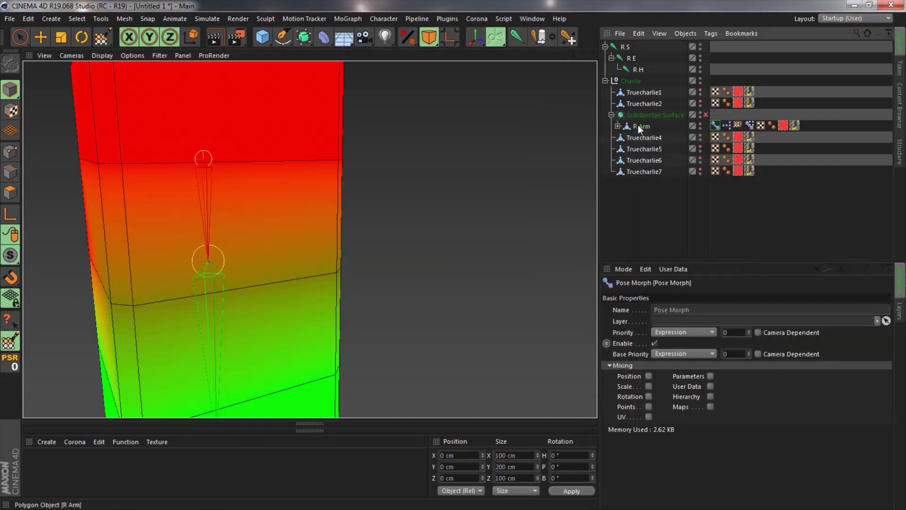
click(711, 408)
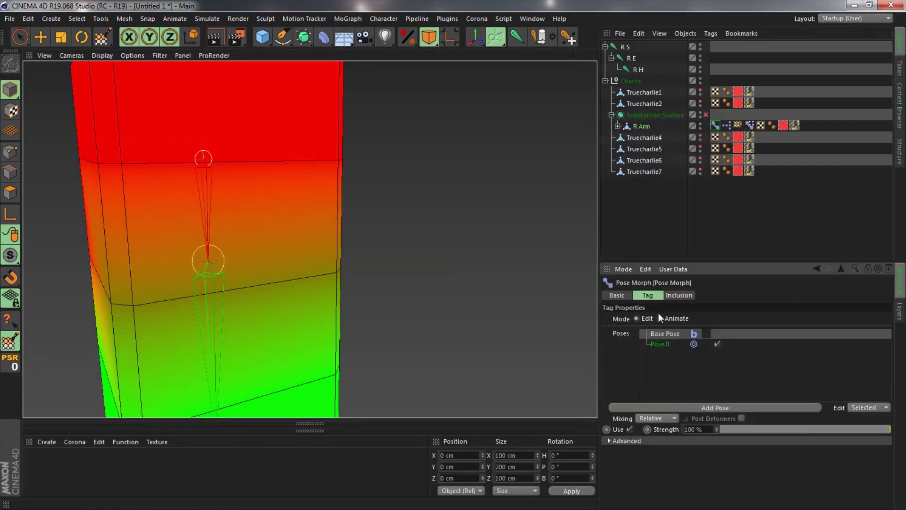
Replace the tag's Pose.0 with the copied Base Pose and rename the pasted pose Sharp
key(Delete)
right_click(664, 345)
click(689, 368)
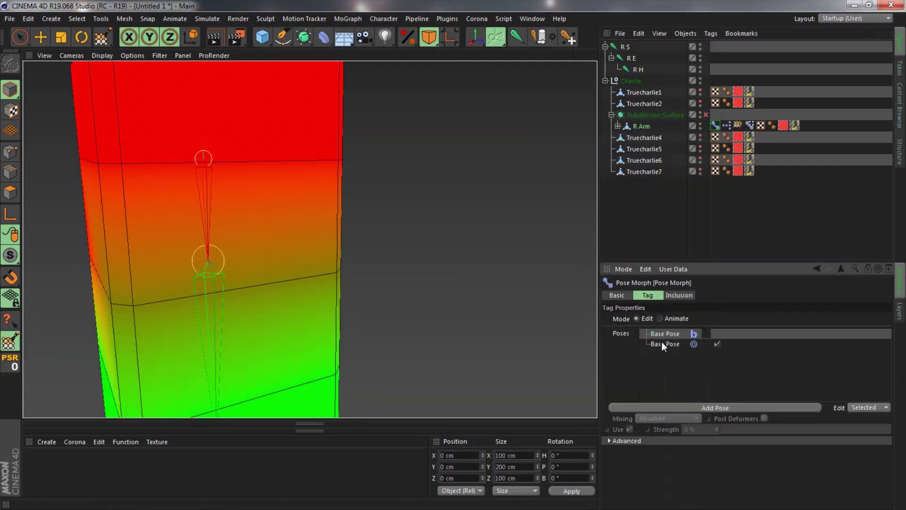
click(665, 344)
double_click(670, 345)
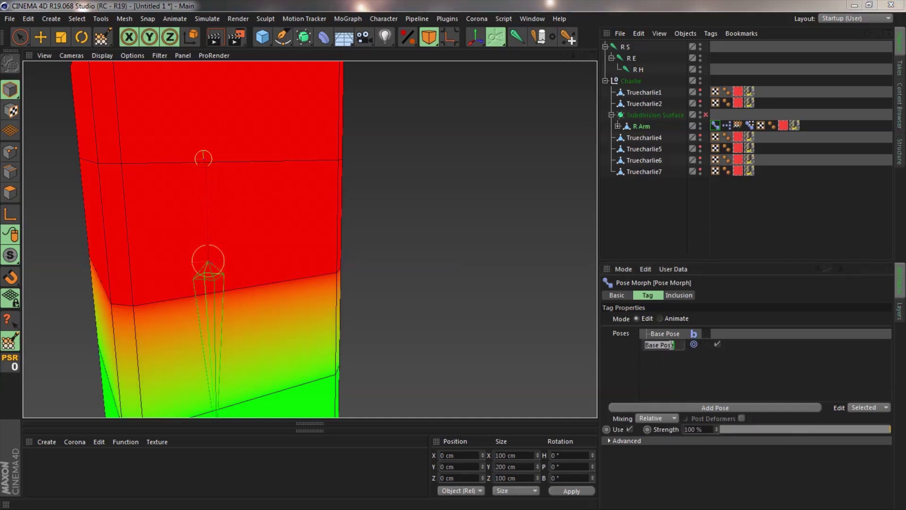
key(Return)
Switch the Maps Pose Morph tag to Animate mode and inspect the Sharp weights around the arm
scroll(317, 248, down, 3)
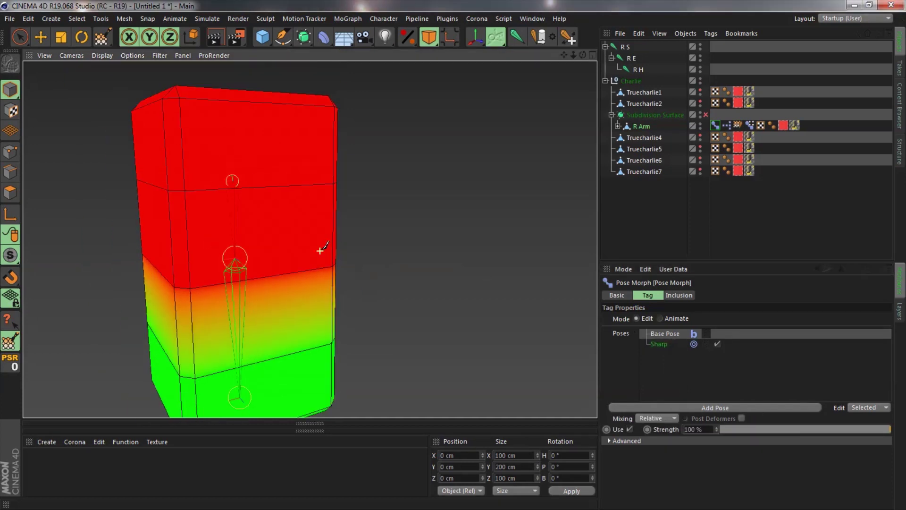
alt+drag(309, 239, 147, 240)
click(677, 318)
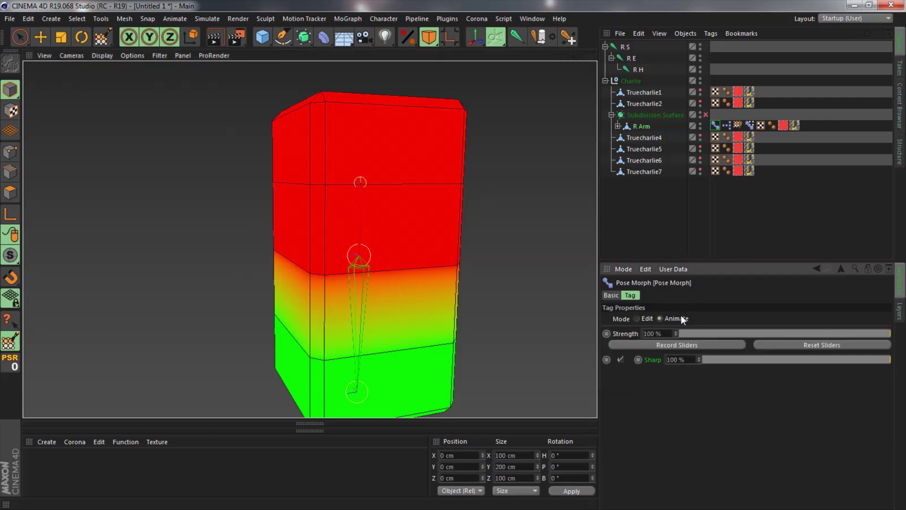
alt+drag(419, 277, 444, 263)
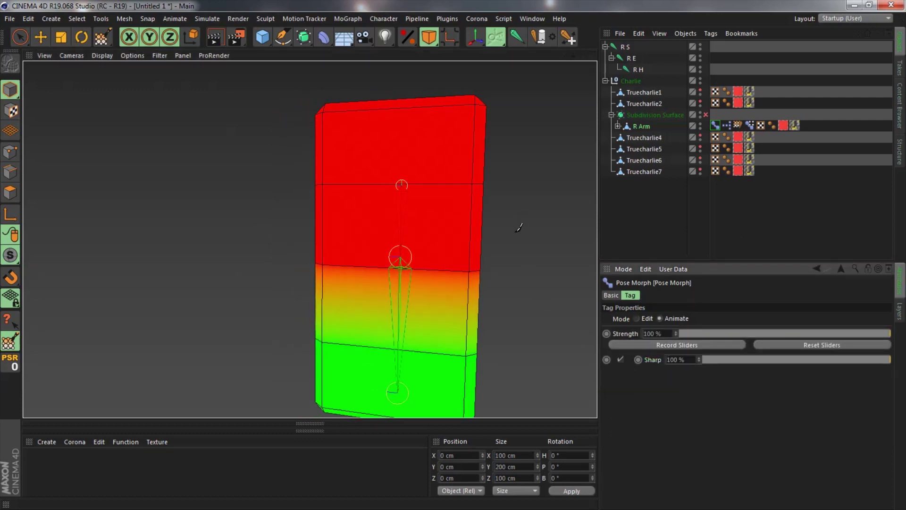
alt+drag(519, 228, 448, 202)
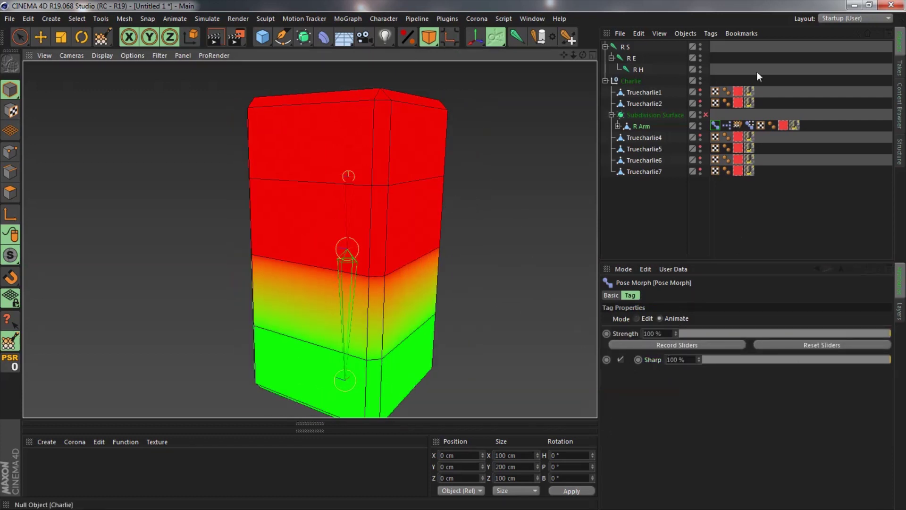
Re-enable the original Pose Morph tag with the Bend and Sharp sliders on R Arm
click(749, 126)
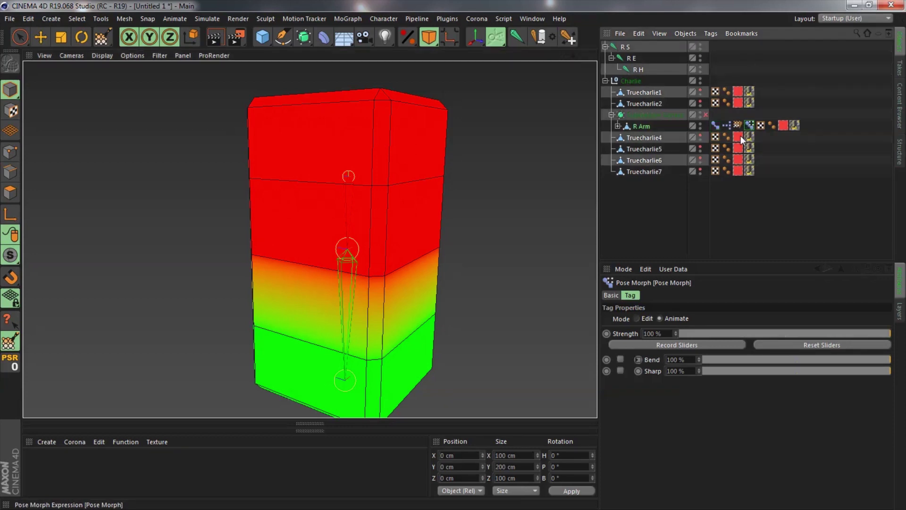
click(612, 295)
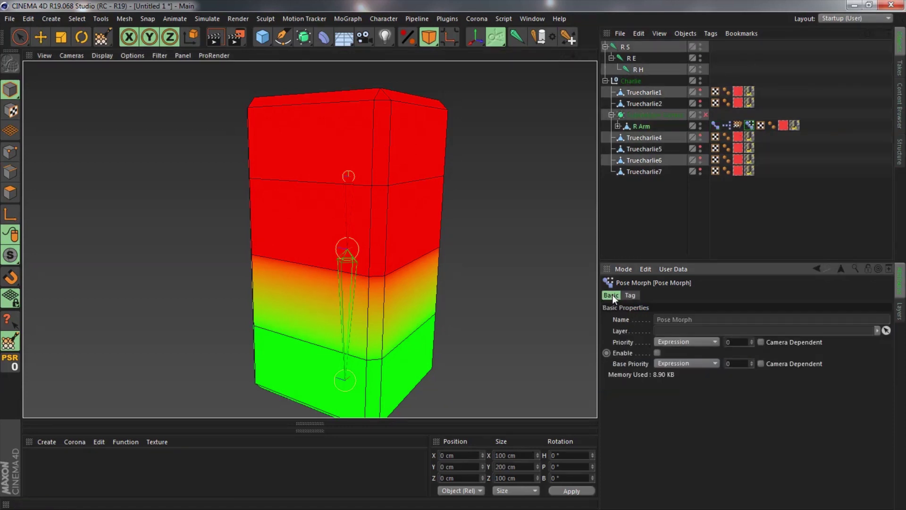
click(659, 352)
click(831, 177)
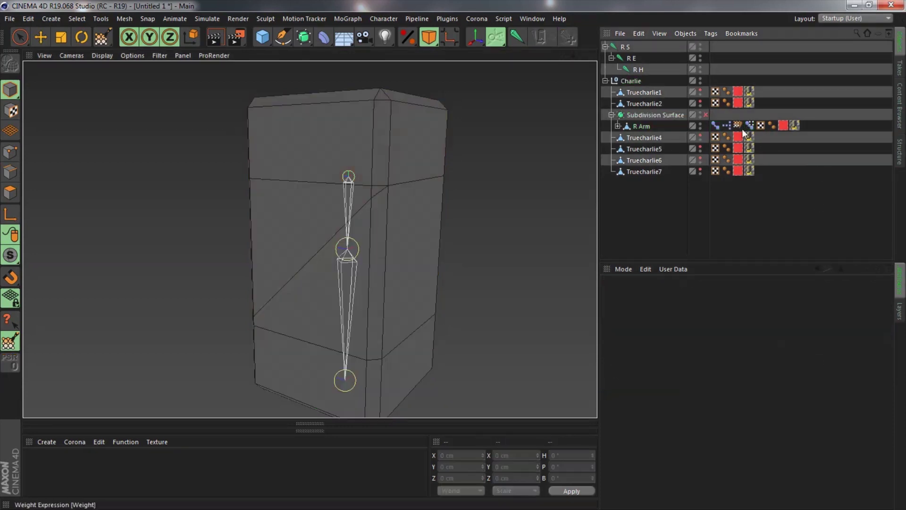
Re-enable R Arm's XPresso tag, switch to the Move tool and open the original Pose Morph tag's sliders
click(727, 125)
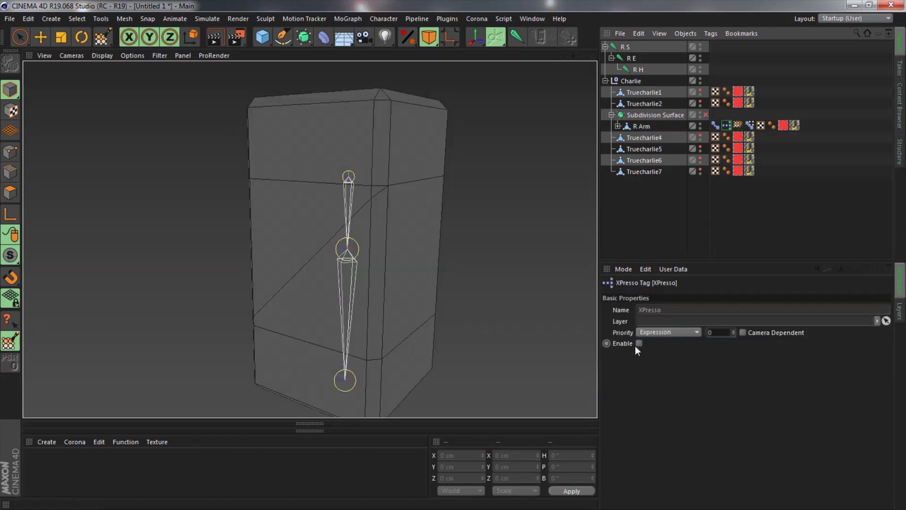
click(639, 343)
key(e)
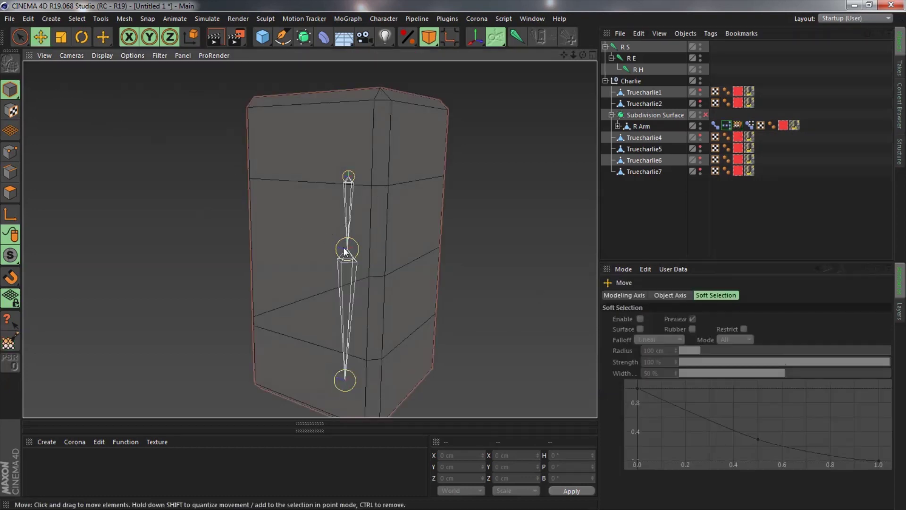
alt+drag(347, 252, 361, 244)
click(750, 125)
click(631, 295)
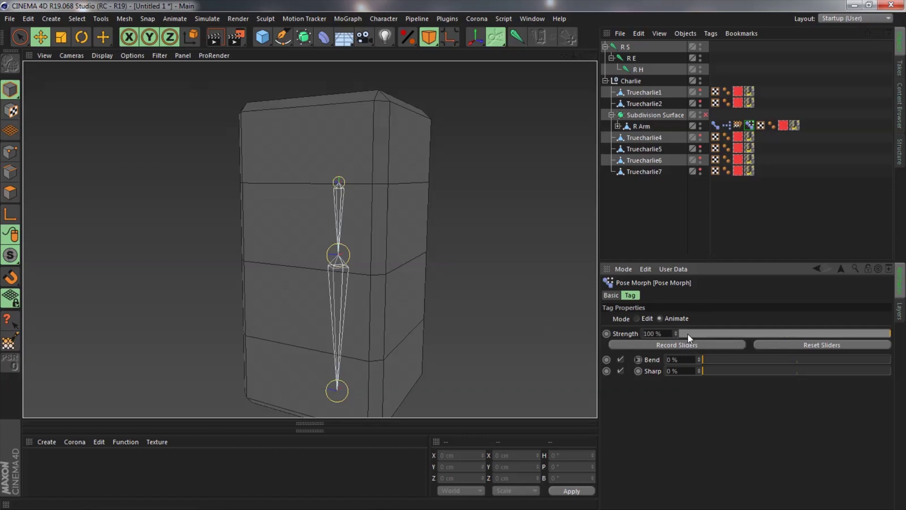
In R Arm's XPresso graph, delete the Pose Morph node's Bend port and add a Strength input port instead
double_click(727, 125)
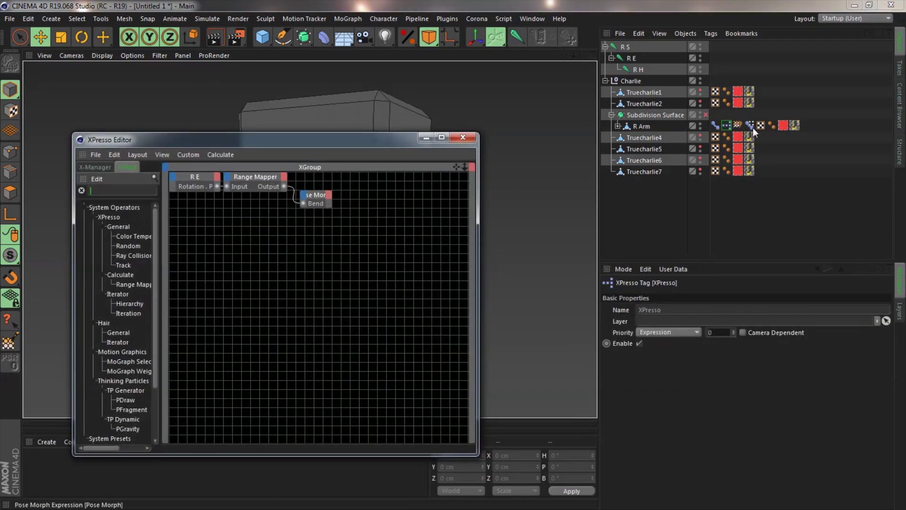
click(751, 126)
right_click(316, 205)
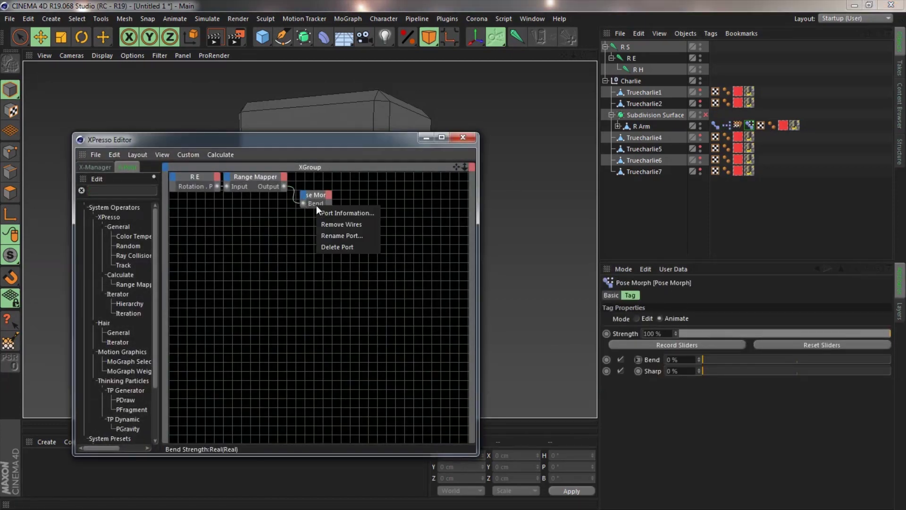
click(344, 248)
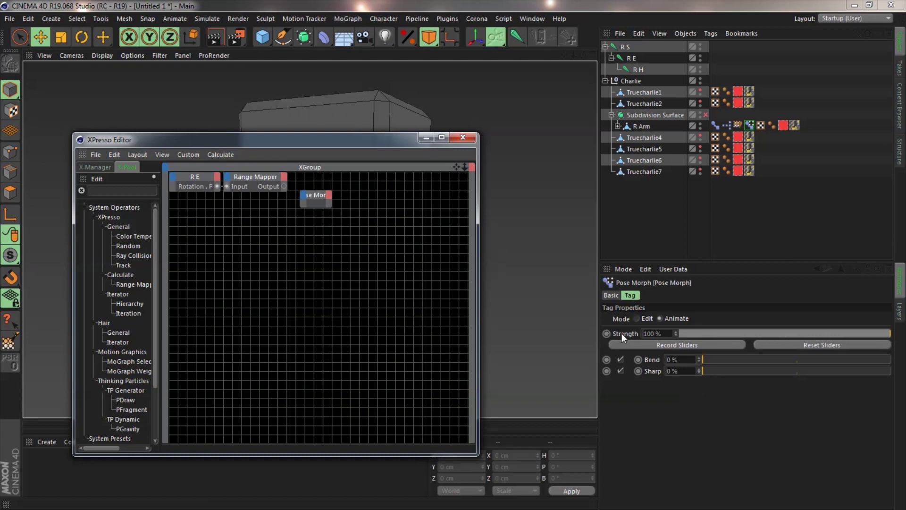
drag(621, 333, 336, 217)
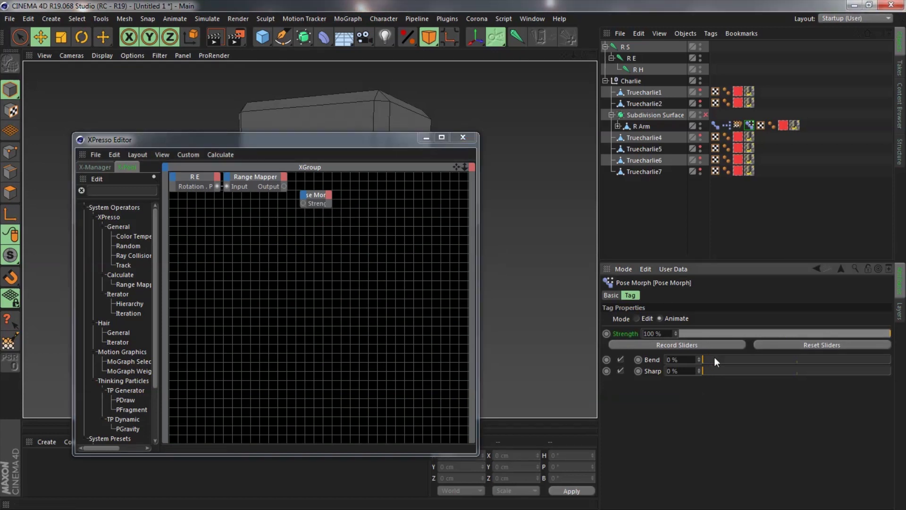
Set the Bend and Sharp pose strengths to 100% and wire the Range Mapper's Output to the Pose Morph node's Strength port
drag(715, 359, 862, 386)
click(748, 124)
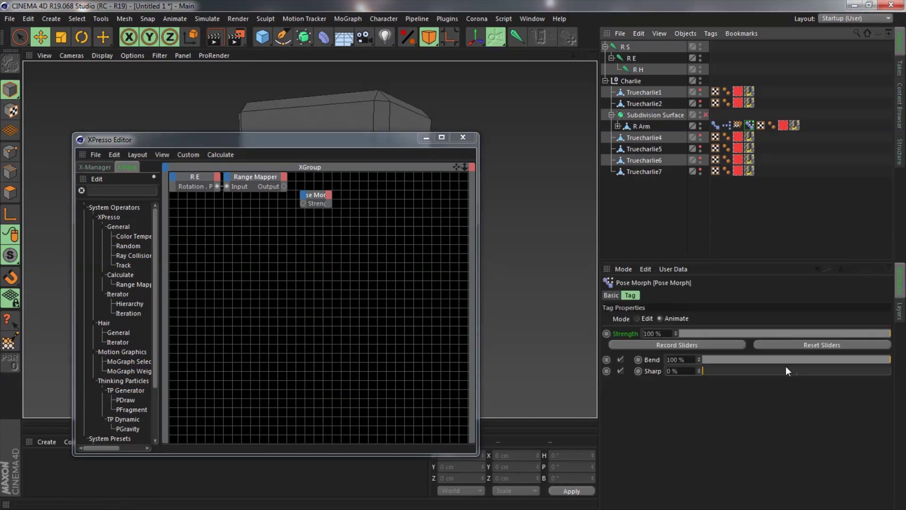
drag(302, 204, 283, 186)
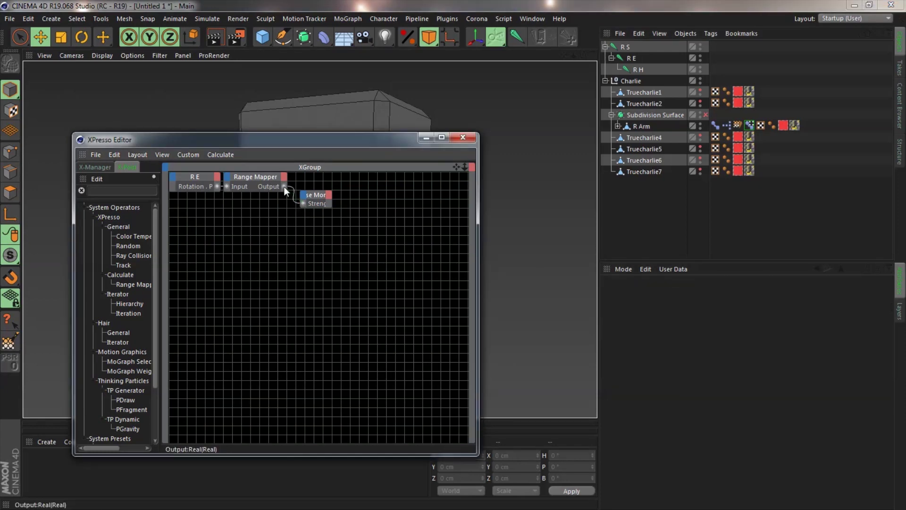
click(461, 137)
Add a user data group named Bend Sharpness to R Arm with Default Open and Title Bar turned off
click(347, 140)
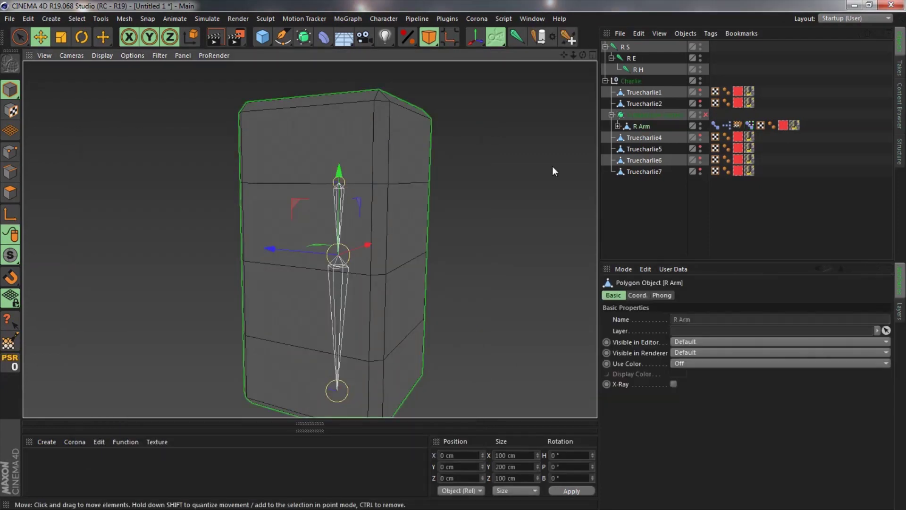
click(674, 269)
click(692, 294)
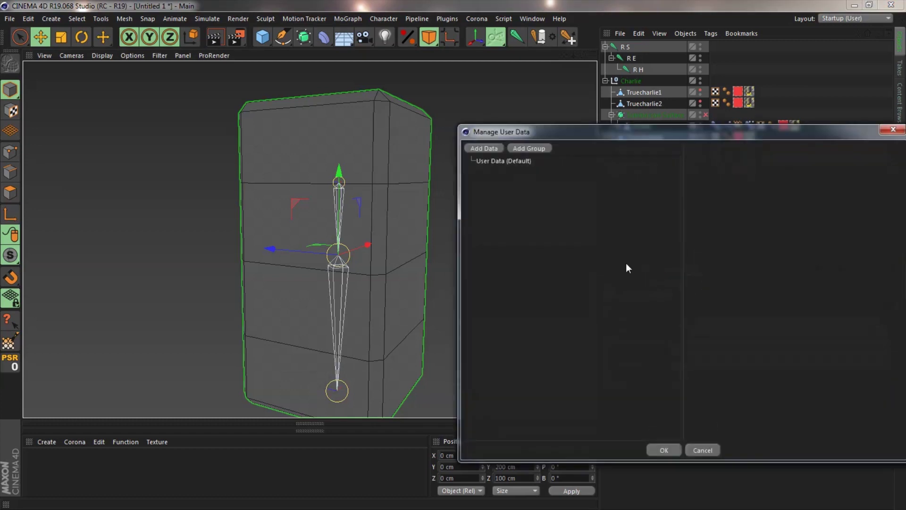
click(531, 148)
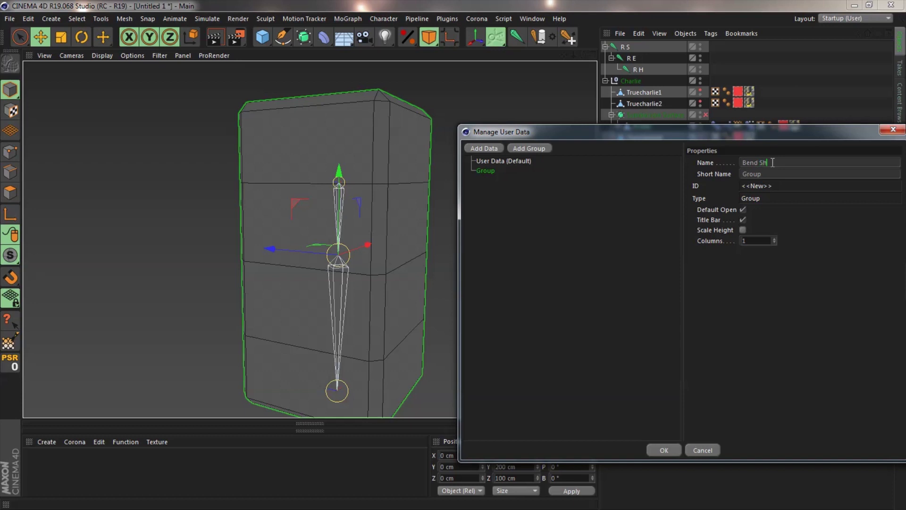
text(s)
key(Tab)
click(742, 210)
click(742, 219)
ctrl+drag(510, 169, 511, 171)
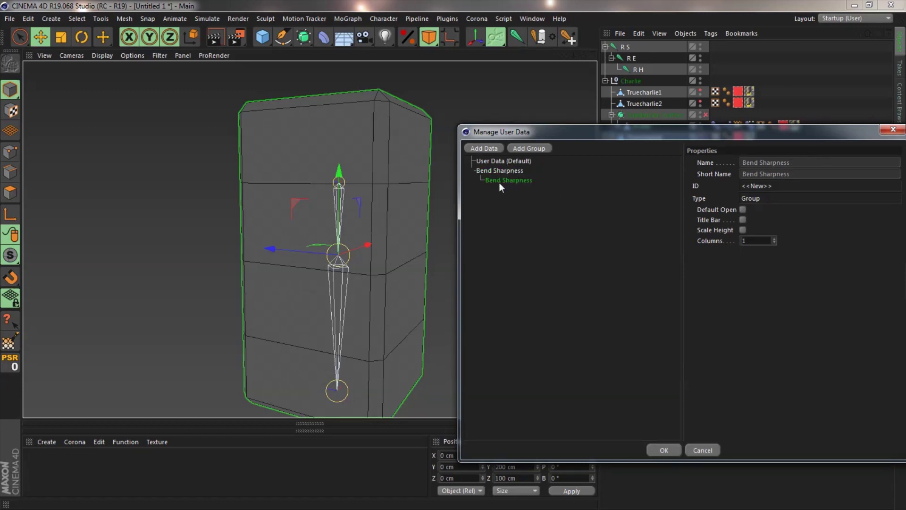
Add a separator and a percent Float Slider named Sharpness with a 50% default to the Bend Sharpness group
click(484, 148)
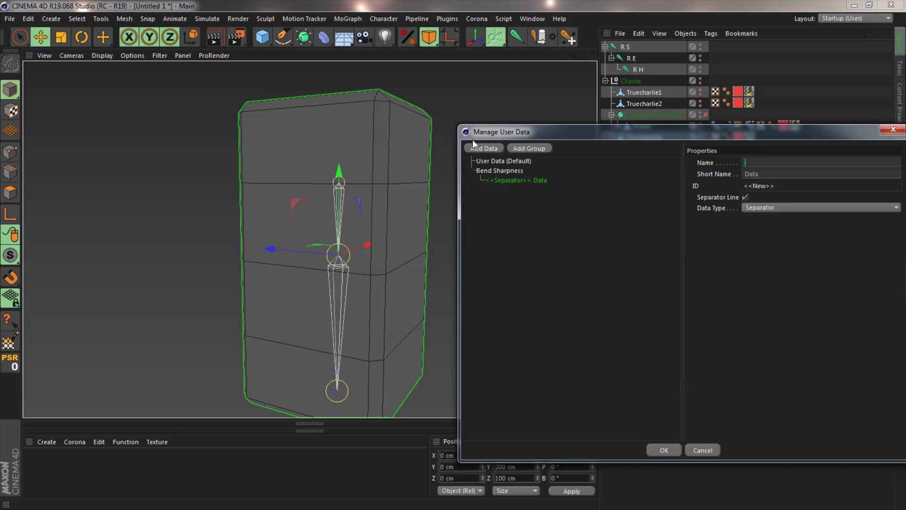
click(474, 147)
click(766, 227)
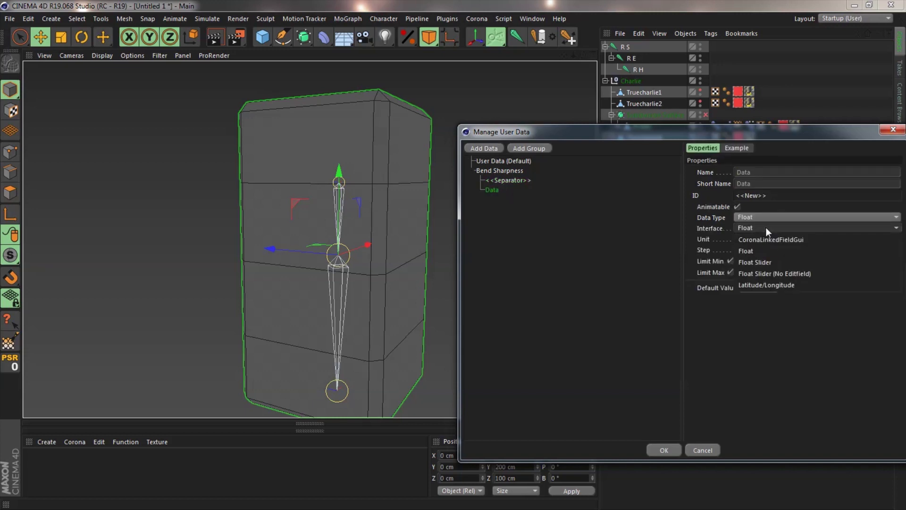
click(768, 261)
drag(805, 282, 846, 288)
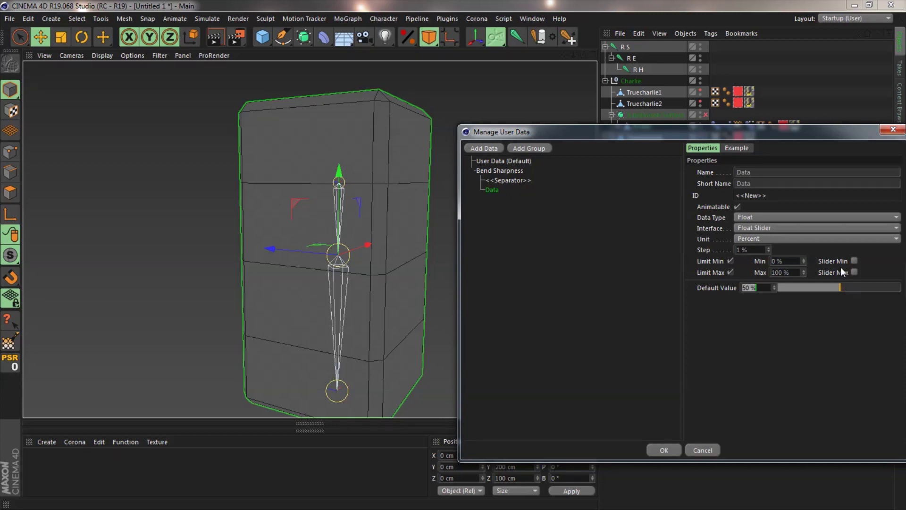
click(790, 174)
key(Return)
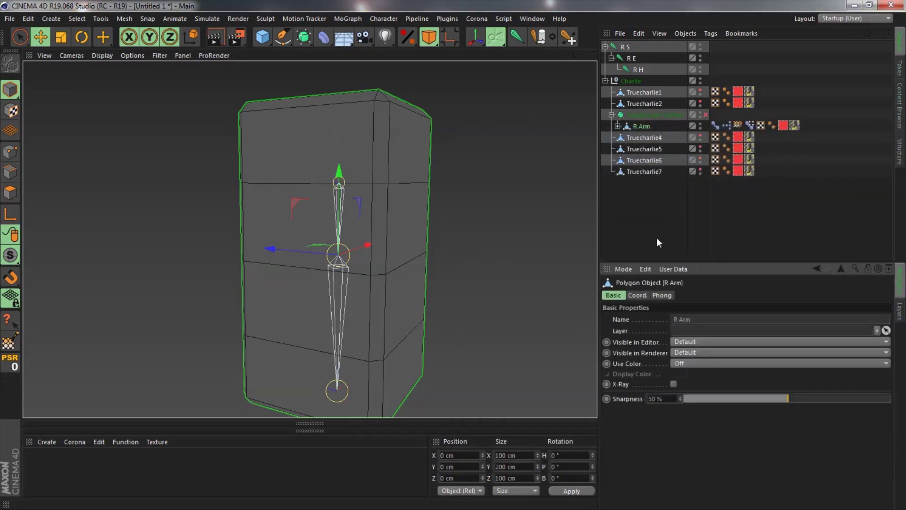
Add R Arm as a node in its XPresso graph and give it a Sharpness output port
double_click(726, 125)
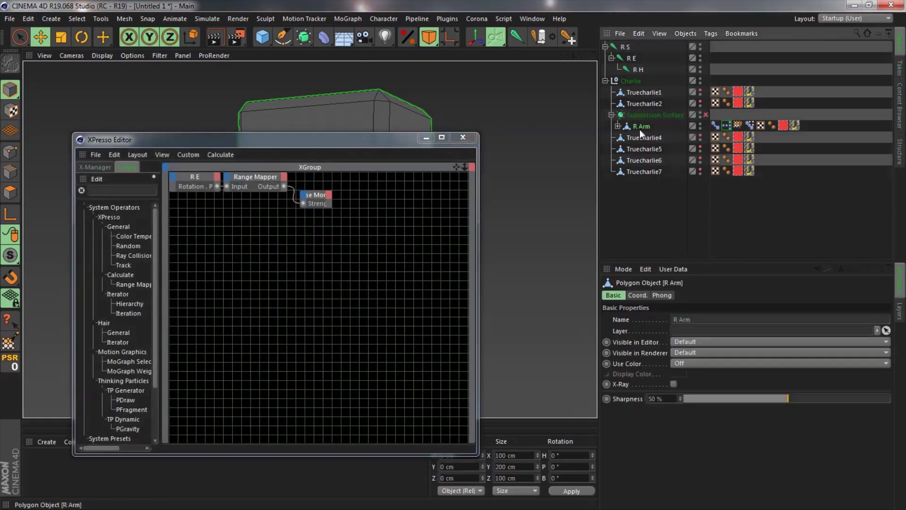
drag(640, 129, 198, 211)
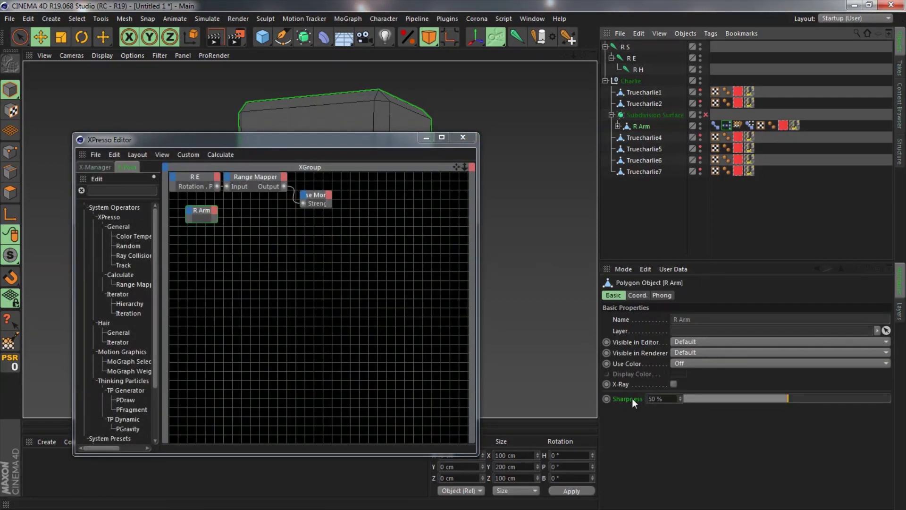
drag(628, 398, 201, 205)
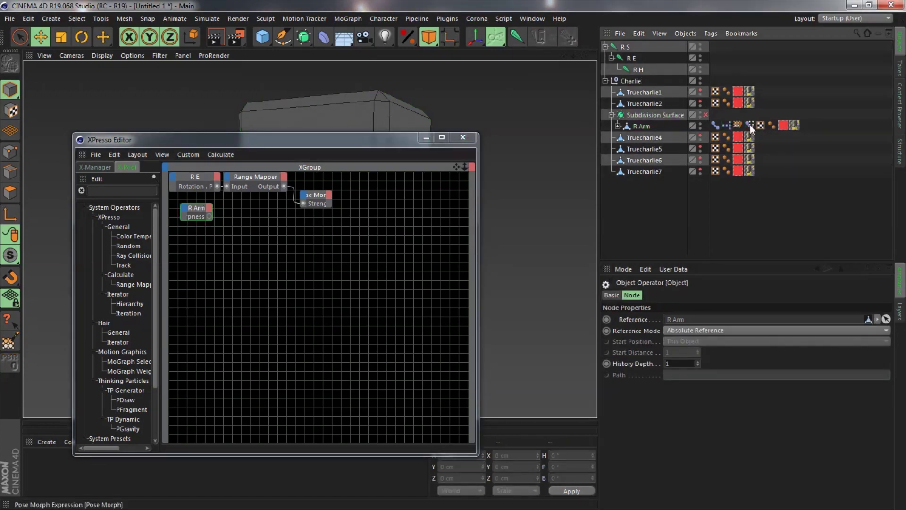
Add a Sharp input port to the existing Pose Morph node and wire R Arm's Sharpness output to it
click(749, 125)
drag(656, 373, 208, 217)
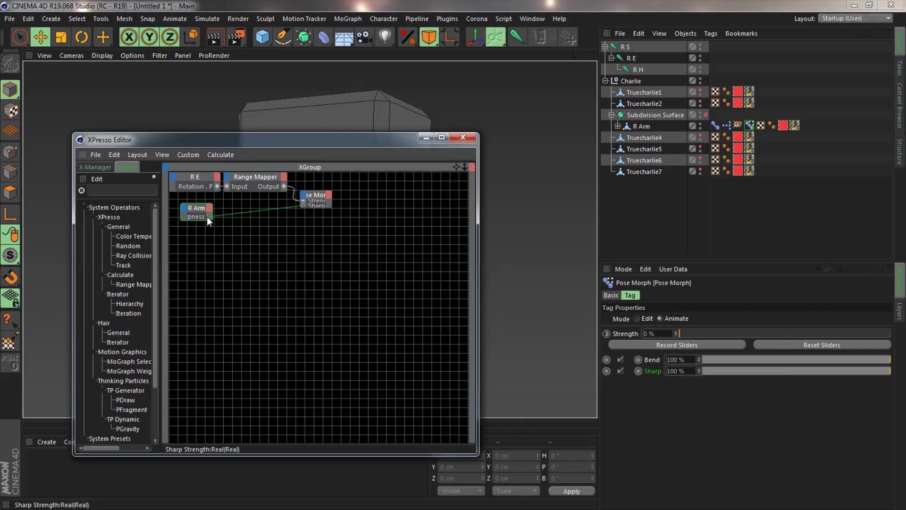
click(239, 245)
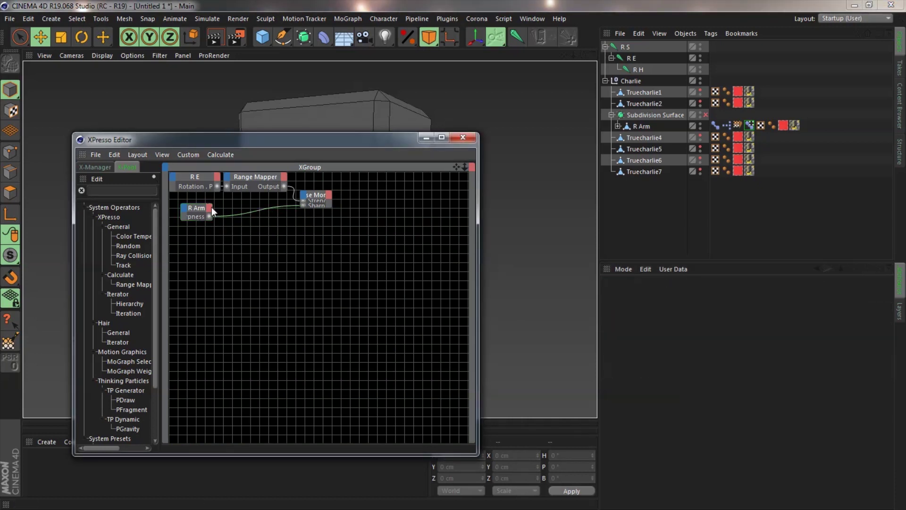
Add the Maps Pose Morph tag as a node with a Sharp port driven by R Arm's Sharpness output
drag(714, 126, 341, 260)
click(716, 124)
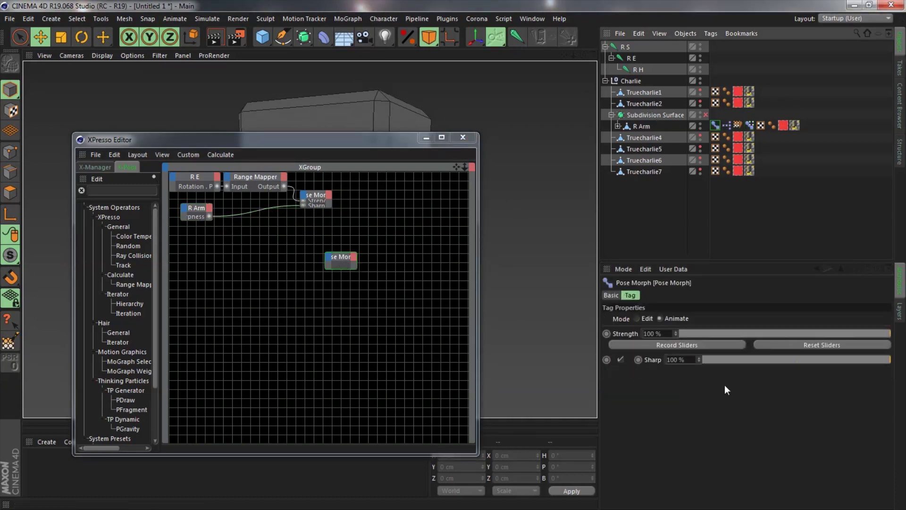
drag(653, 360, 209, 217)
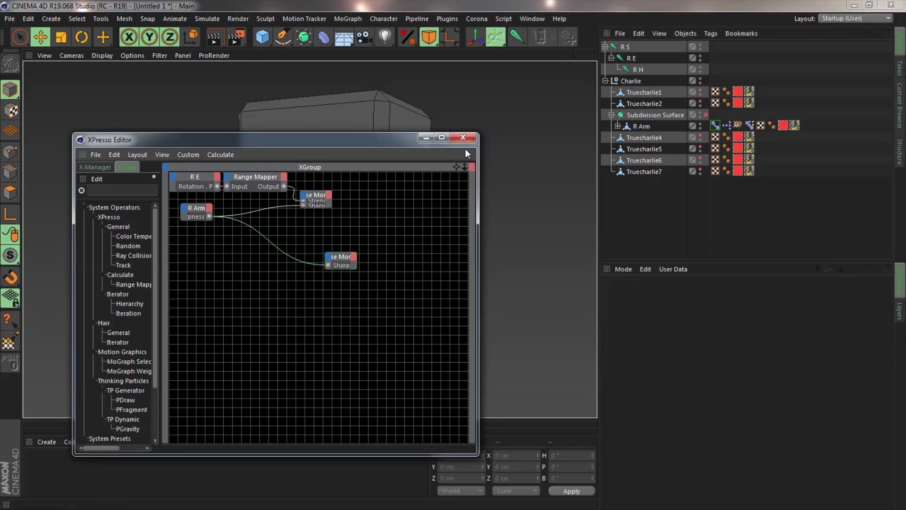
click(463, 137)
Test the rig by rotating the R E joint to a -90° pitch and raising R Arm's Sharpness to 100%
key(r)
drag(364, 230, 284, 185)
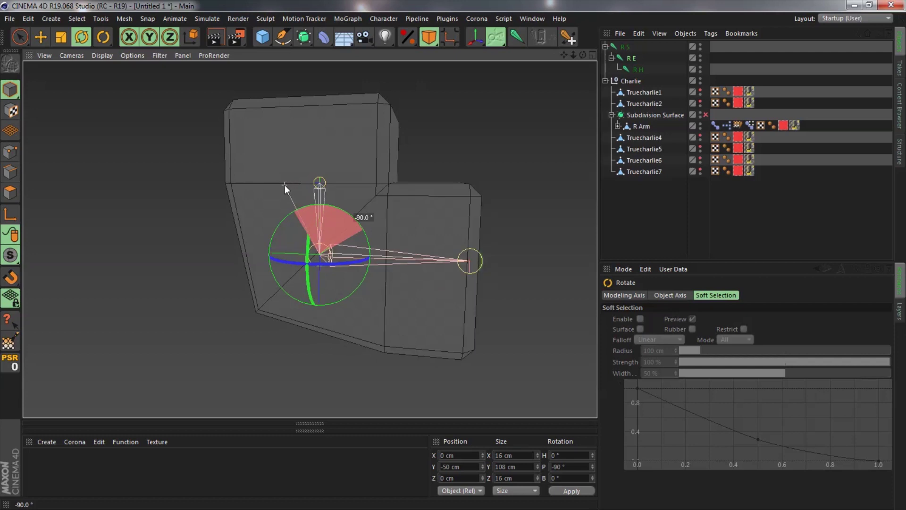
click(422, 227)
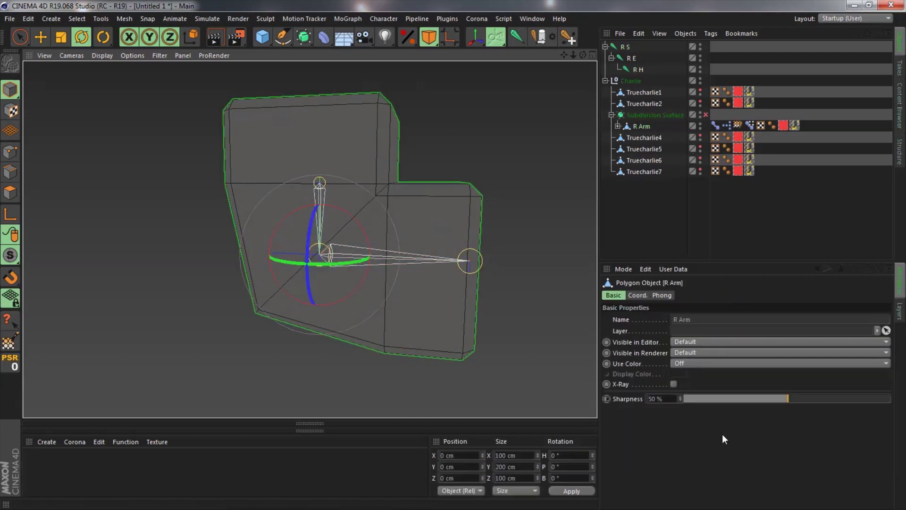
drag(798, 398, 891, 398)
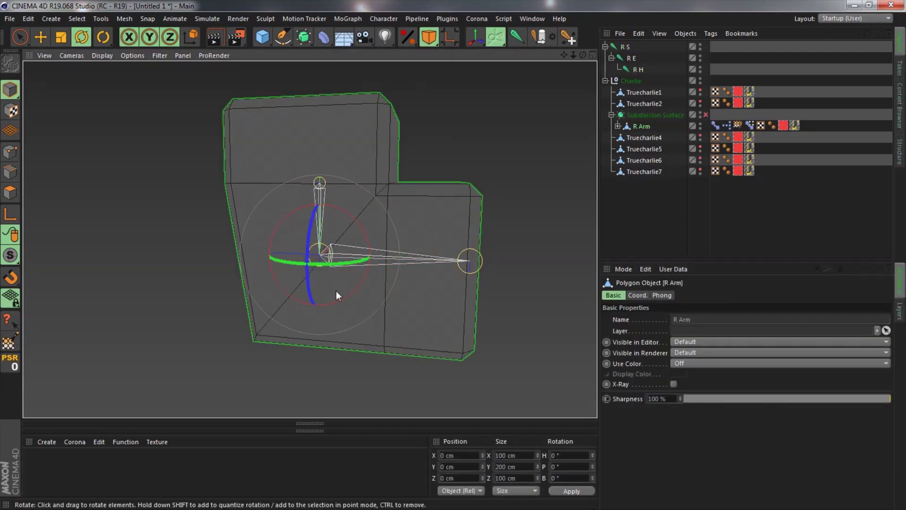
alt+drag(336, 290, 370, 283)
drag(727, 399, 890, 400)
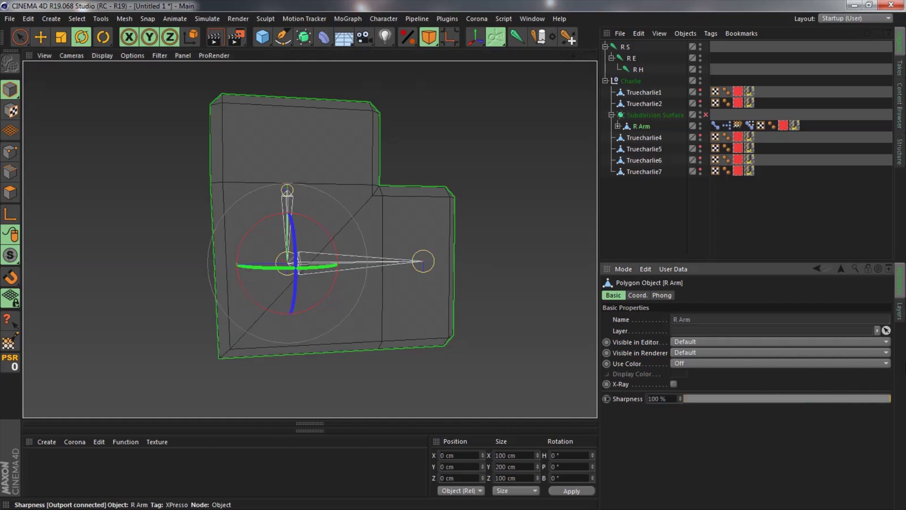
Set the Priority and Base Priority of both Pose Morph tags on R Arm to Expression 1
click(752, 129)
click(727, 126)
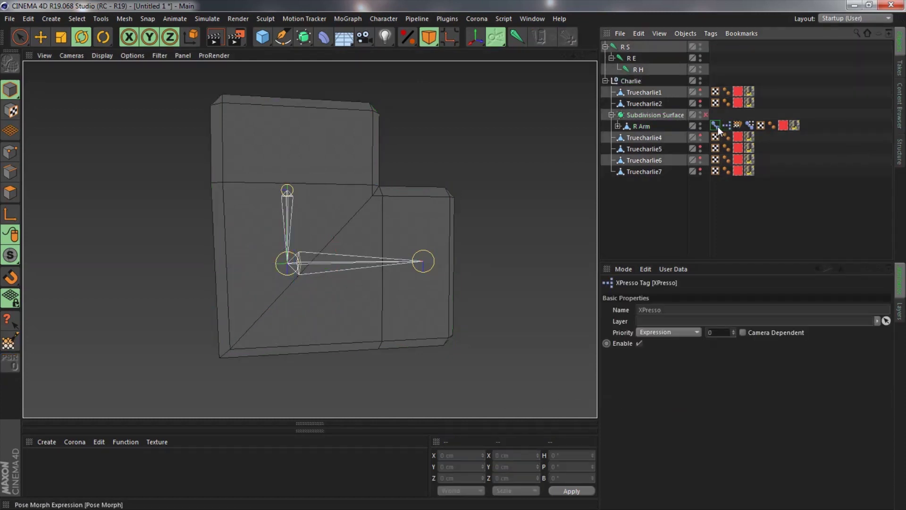
click(715, 125)
ctrl+click(750, 125)
click(611, 295)
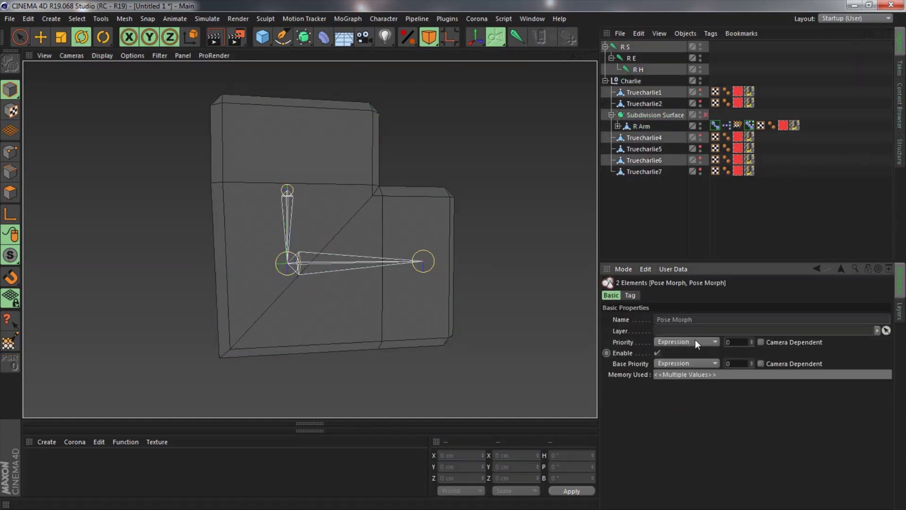
text(1)
key(Return)
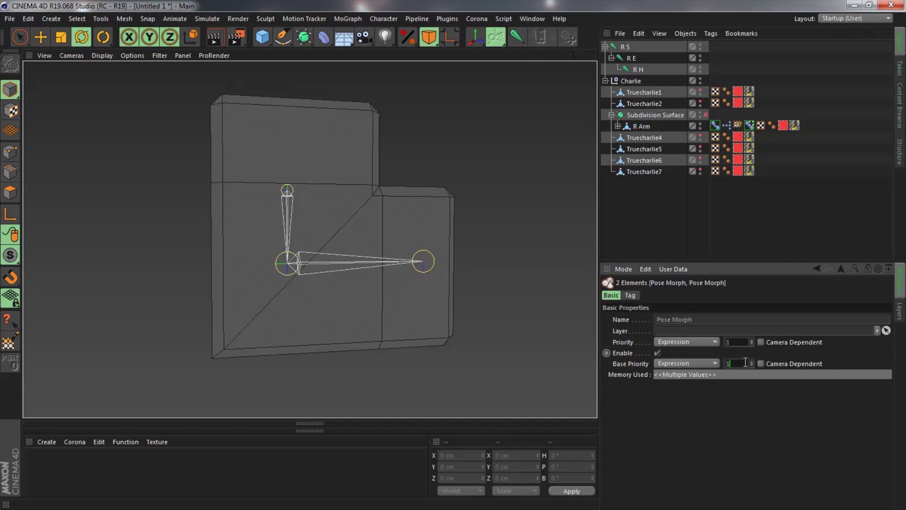
click(805, 174)
Rotate the R E joint to check the elbow bend and set R Arm's Sharpness to 50%
click(634, 58)
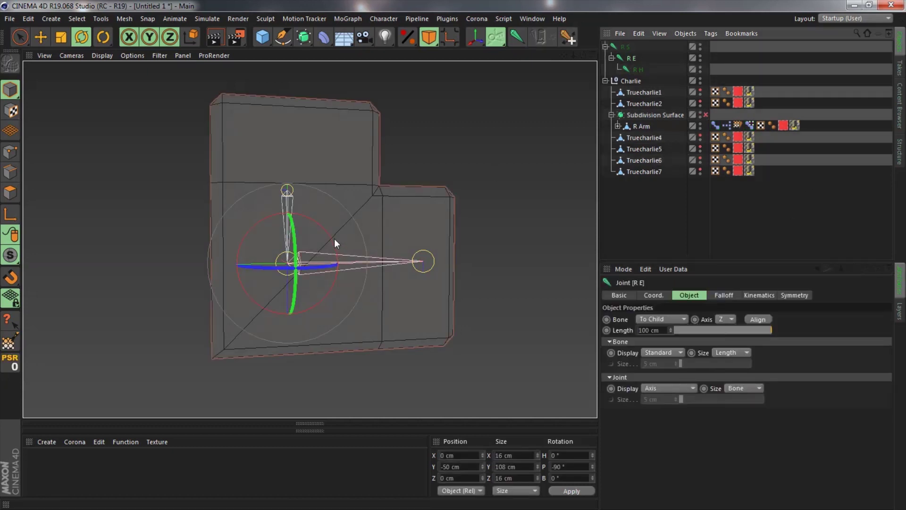
drag(332, 238, 331, 212)
click(313, 157)
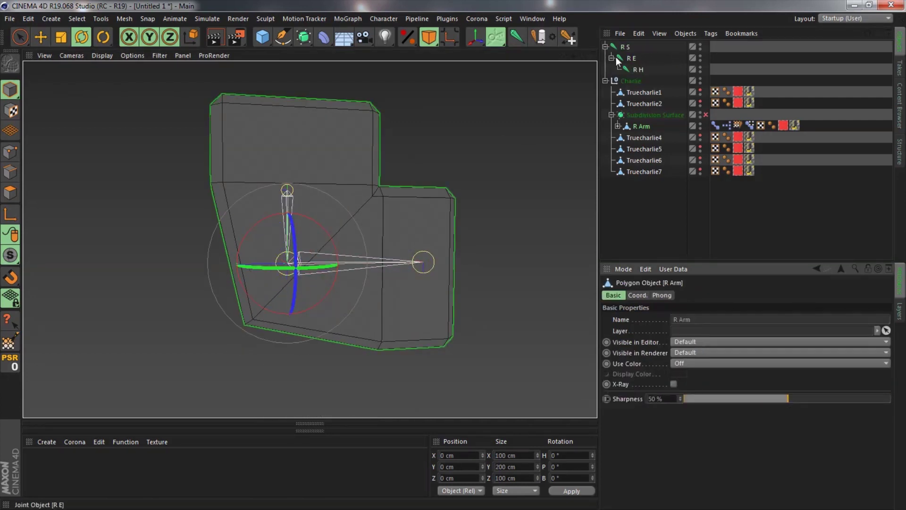
Straighten the elbow by setting the R E joint's P rotation to 0° and deselect it
click(616, 58)
double_click(569, 466)
text(0)
key(Return)
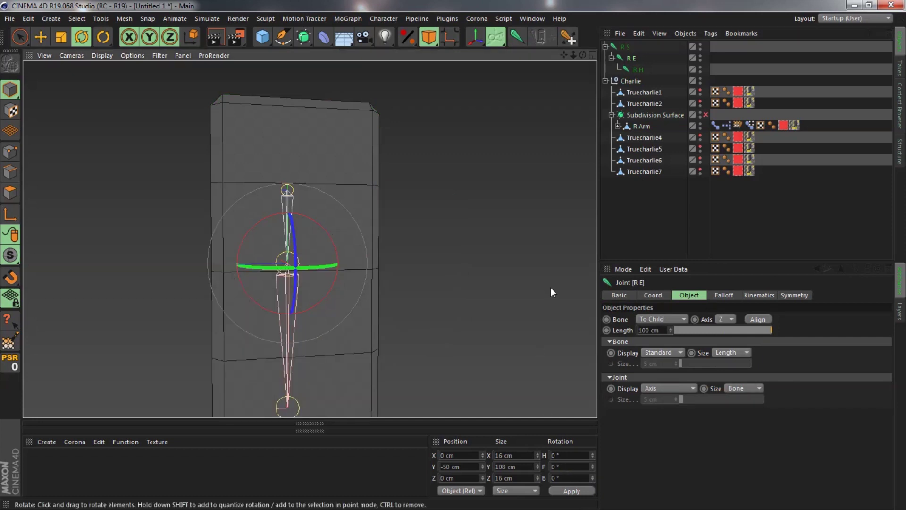
click(519, 272)
Try rotating the R S shoulder joint, undo the rotation and clear the selection
scroll(271, 269, down, 4)
alt+drag(271, 269, 297, 265)
click(316, 221)
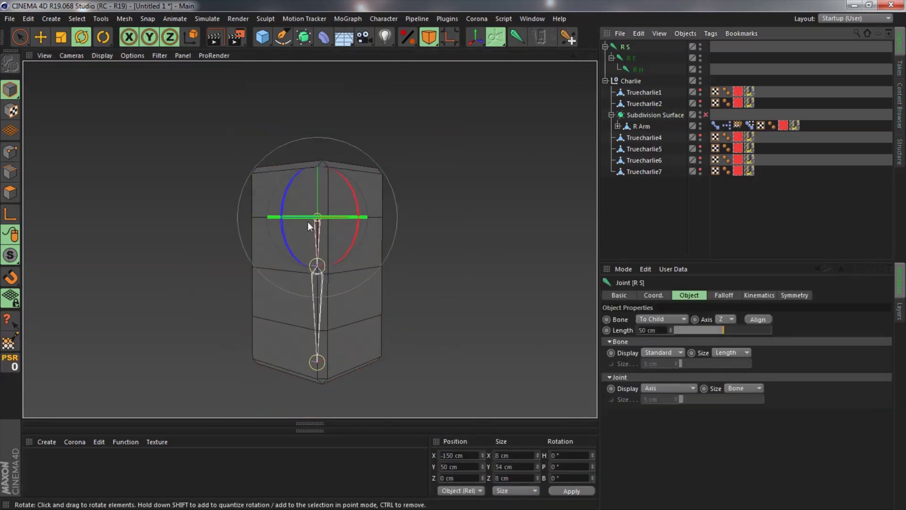
drag(299, 228, 310, 222)
key(ctrl+z)
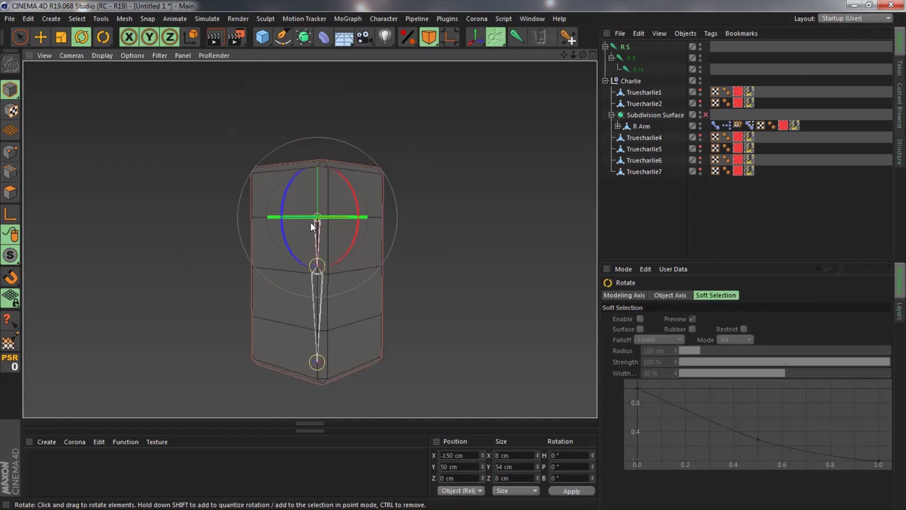
click(490, 232)
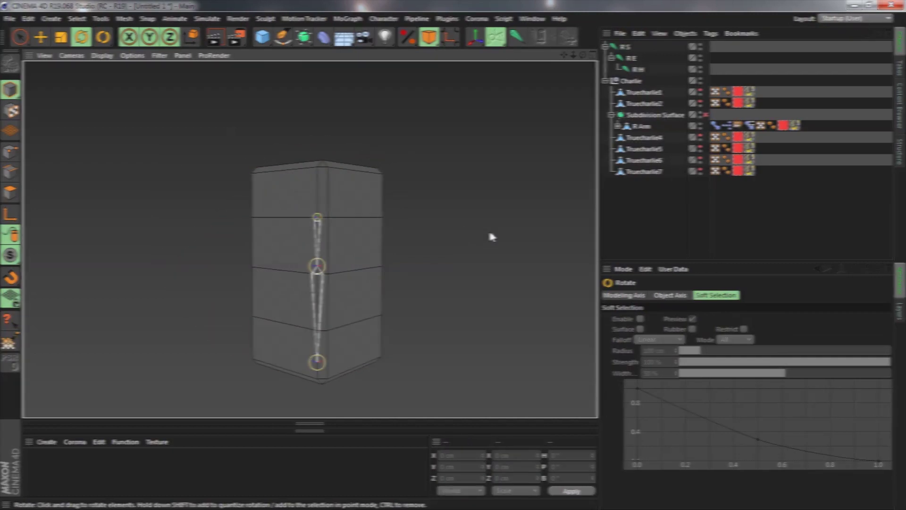